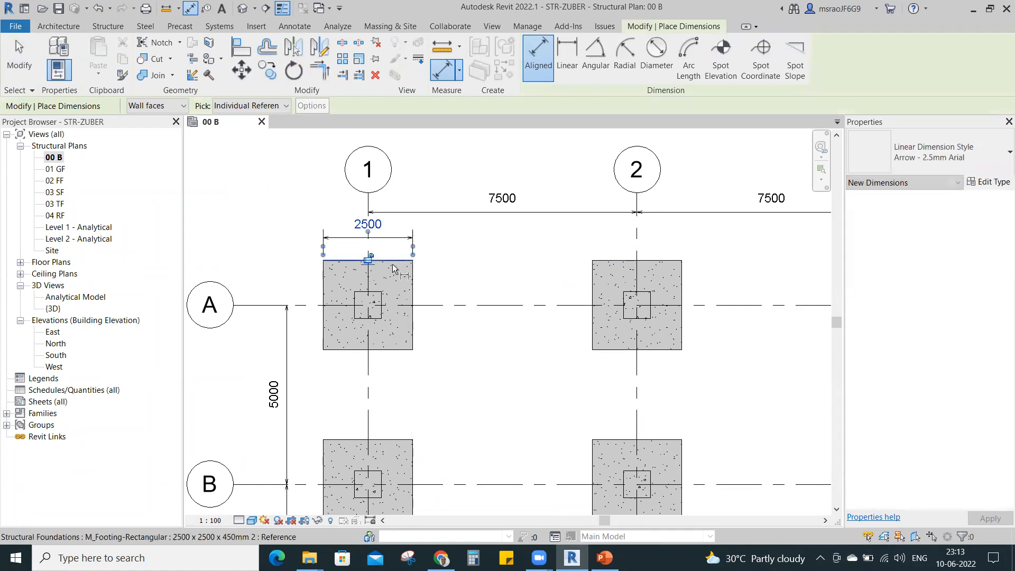
# Add aligned dimensions for the height and width of the column at grid A-1, placing them outside its footing.
pyautogui.click(377, 292)
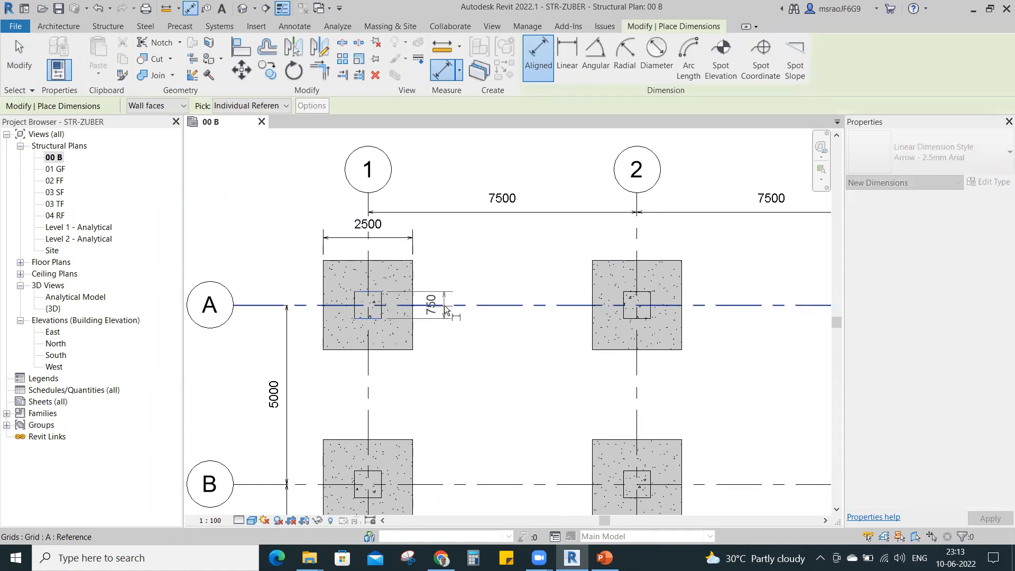
pyautogui.click(447, 318)
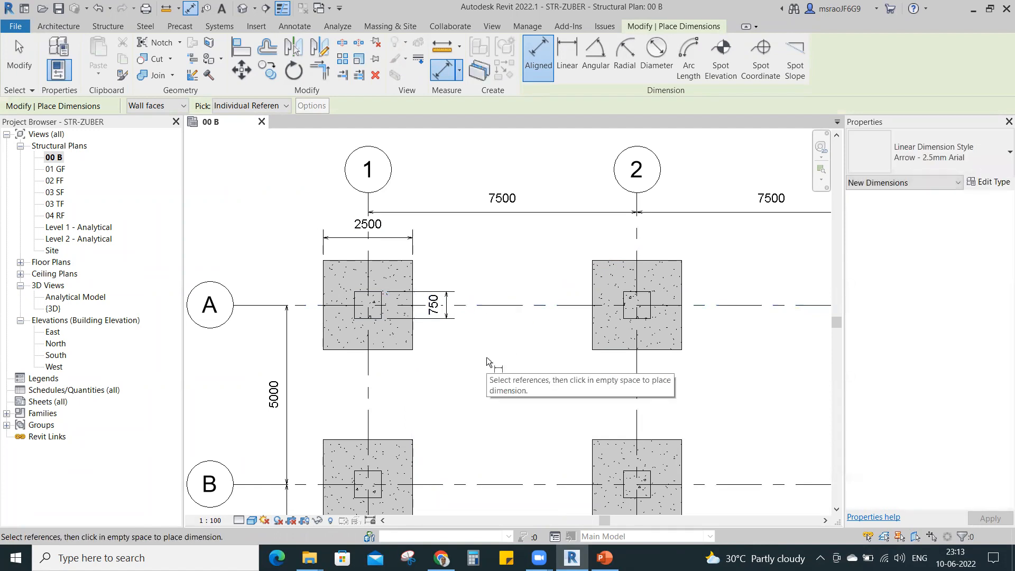
pyautogui.click(354, 305)
pyautogui.click(382, 305)
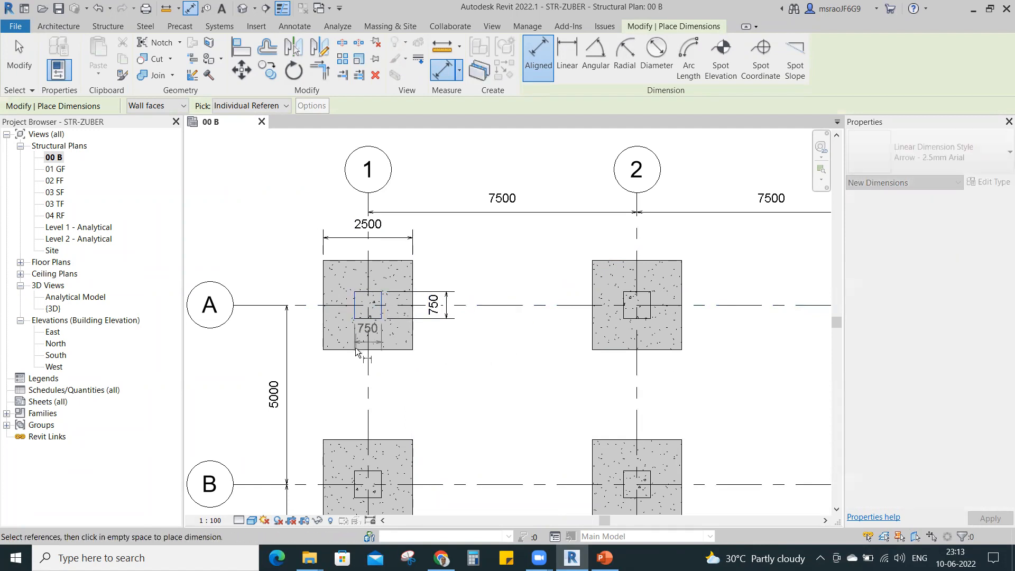
pyautogui.click(352, 376)
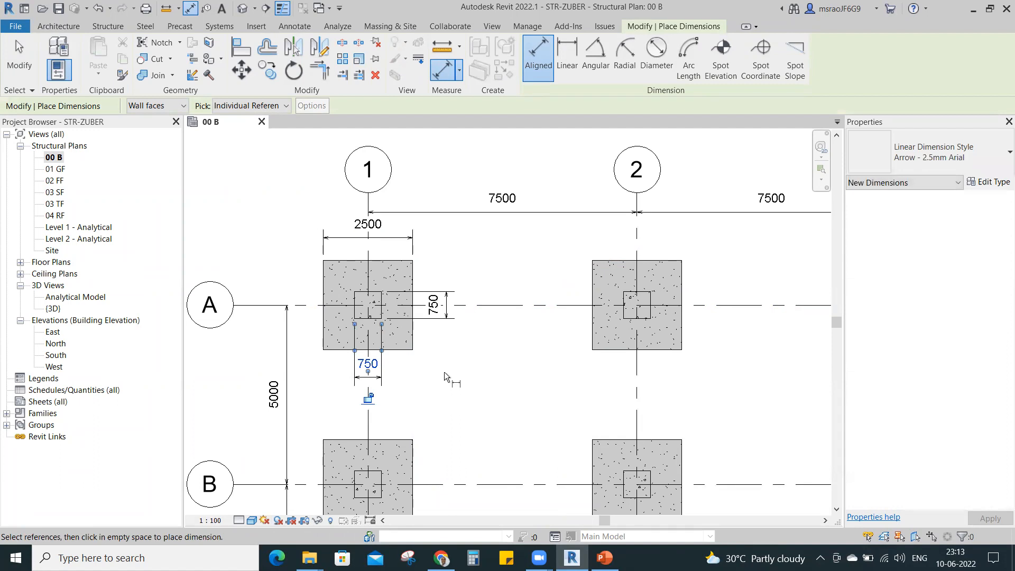
pyautogui.press('Escape')
pyautogui.press('Escape')
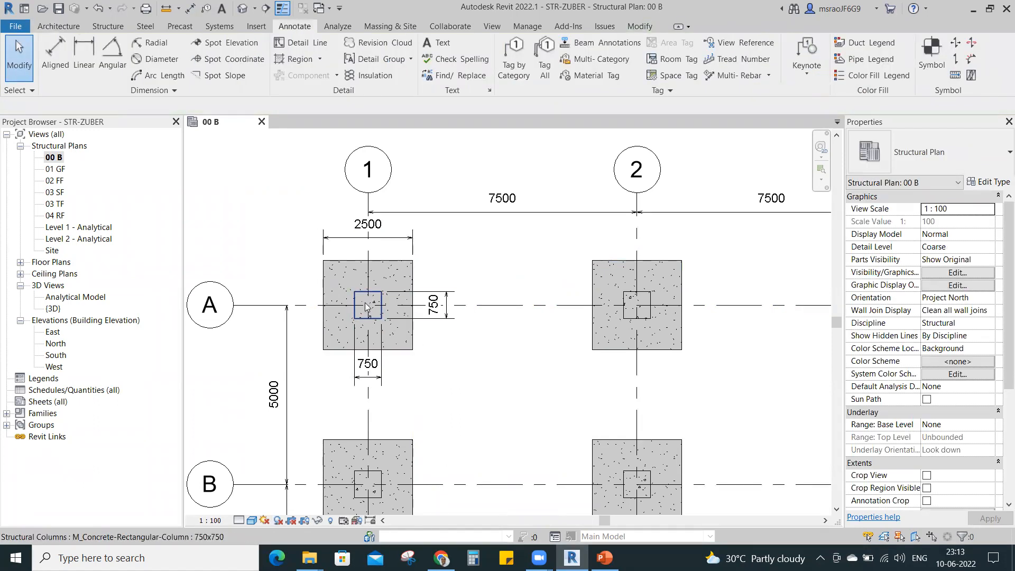
pyautogui.moveTo(429, 341); pyautogui.dragTo(475, 359)
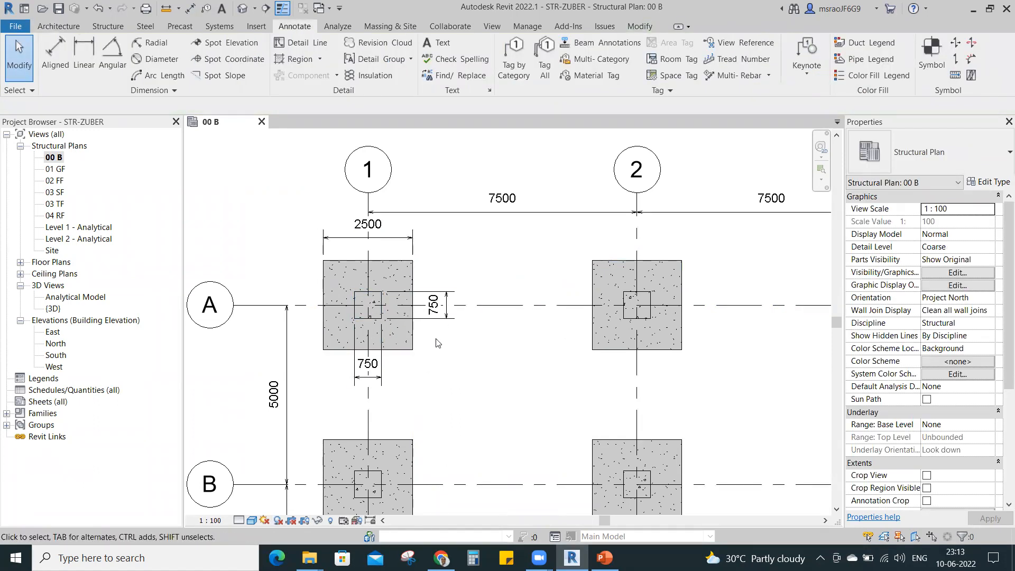
pyautogui.click(368, 305)
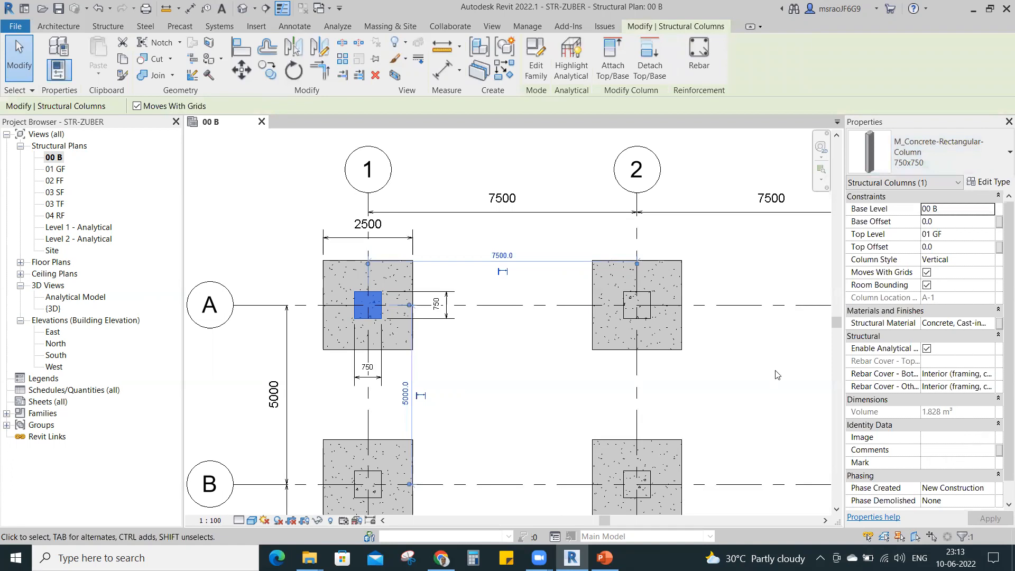
pyautogui.click(637, 305)
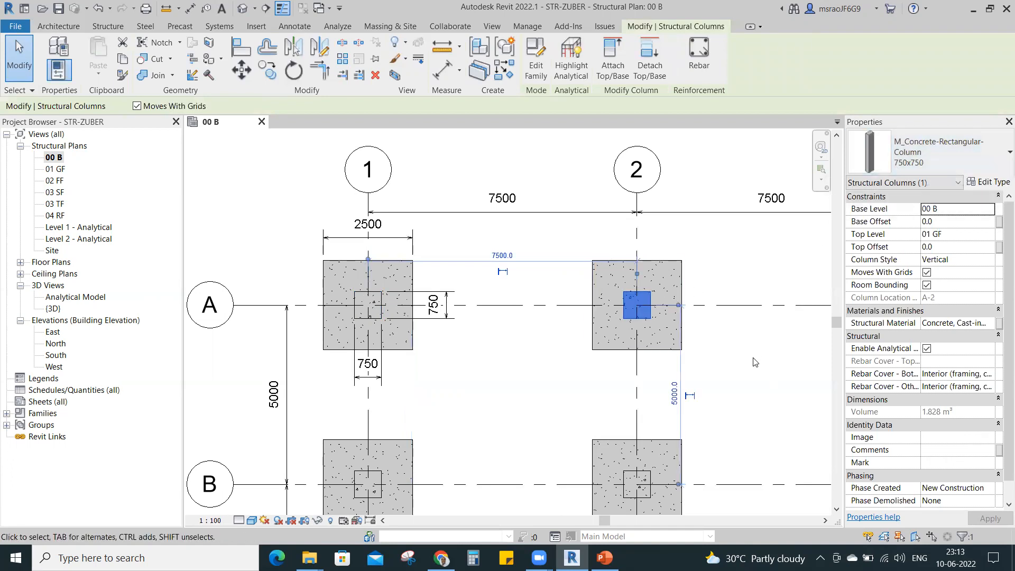
pyautogui.click(754, 365)
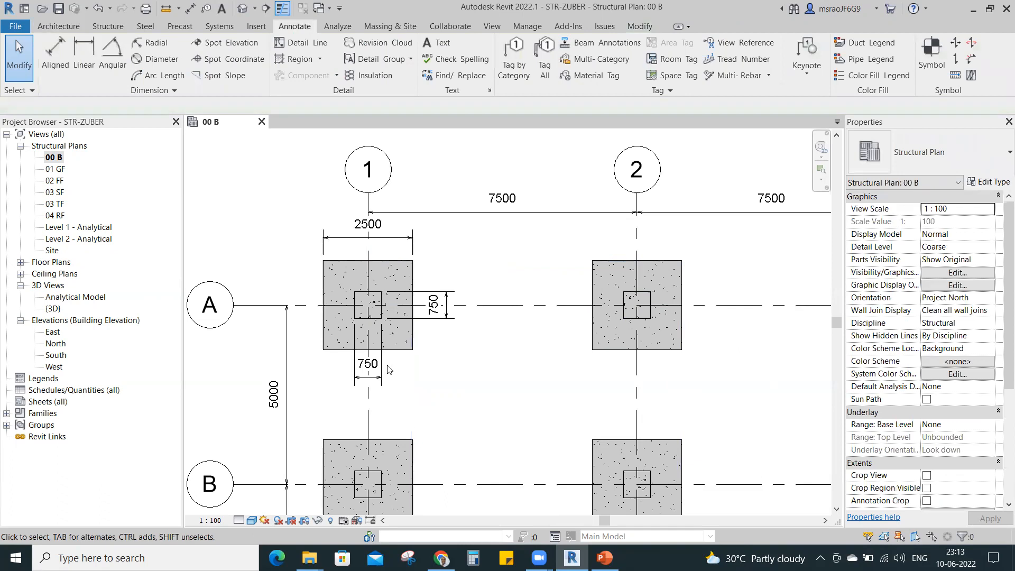
# Set the Type Mark of the 750x750 column type, used at grid A-1, to C1.
pyautogui.click(371, 317)
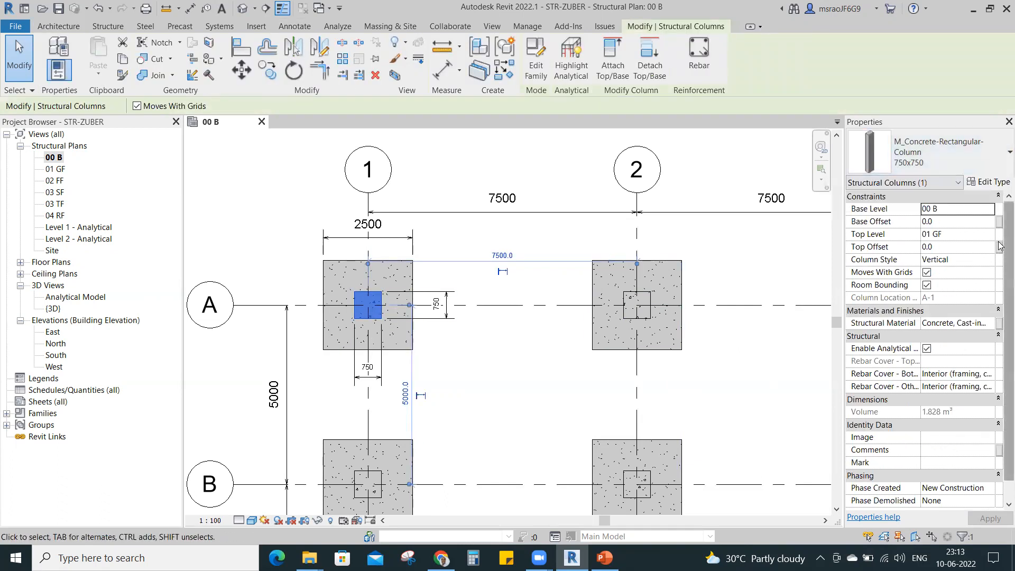
pyautogui.scroll(-1, 1000, 316)
pyautogui.scroll(1, 1000, 285)
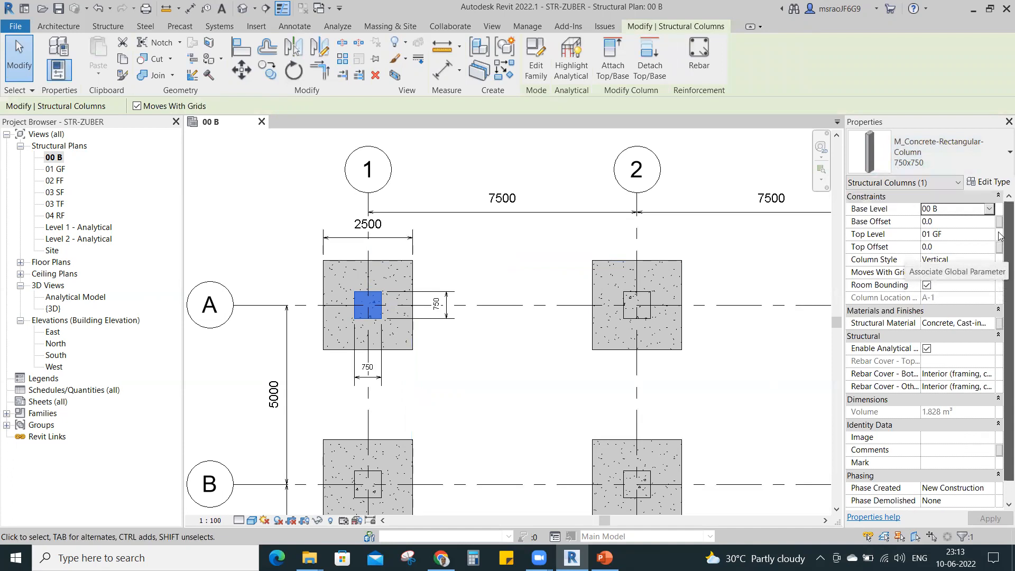
pyautogui.click(993, 181)
pyautogui.moveTo(521, 294); pyautogui.dragTo(519, 371)
pyautogui.moveTo(280, 366); pyautogui.dragTo(379, 367)
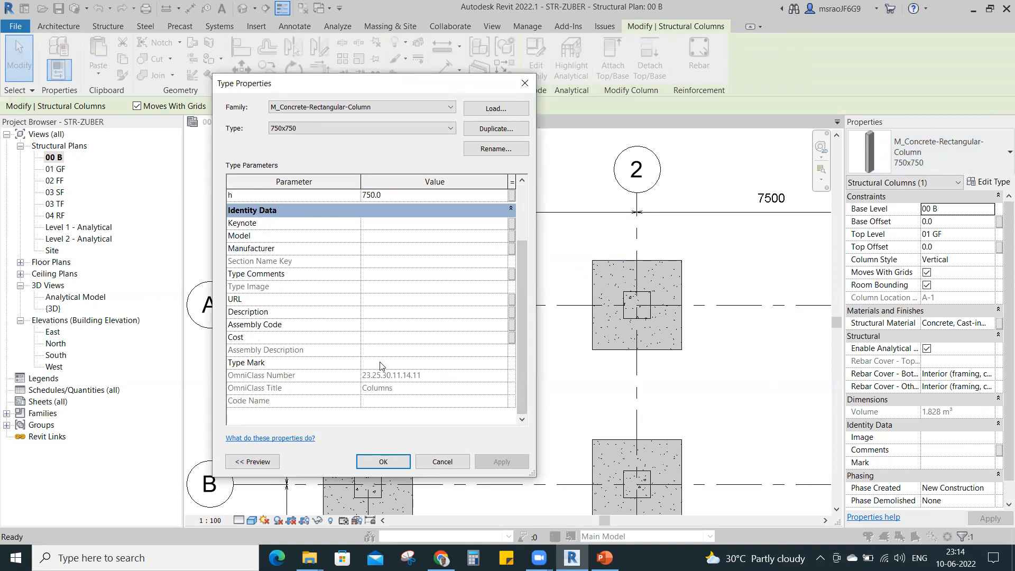
pyautogui.write('C1')
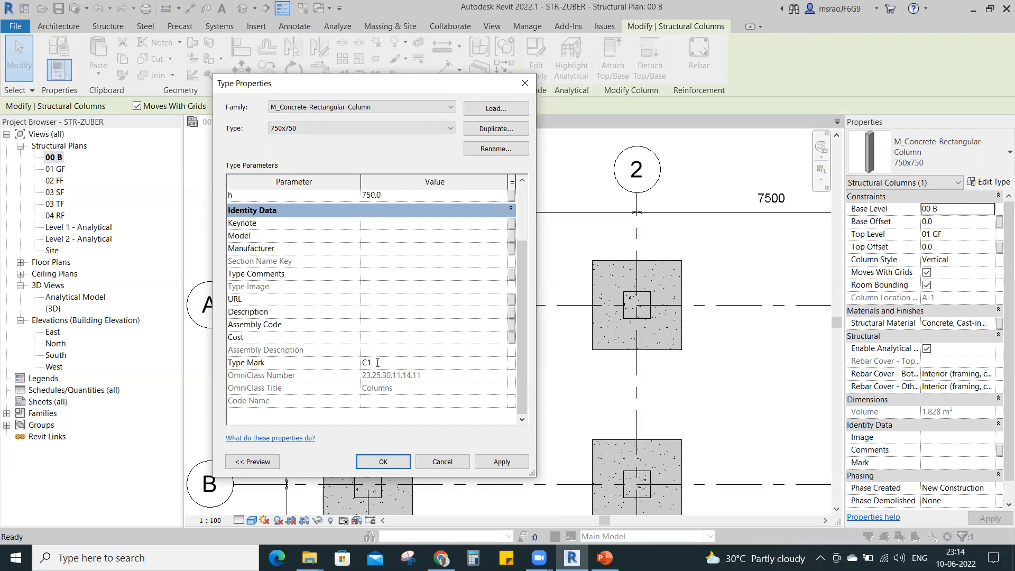
pyautogui.click(383, 461)
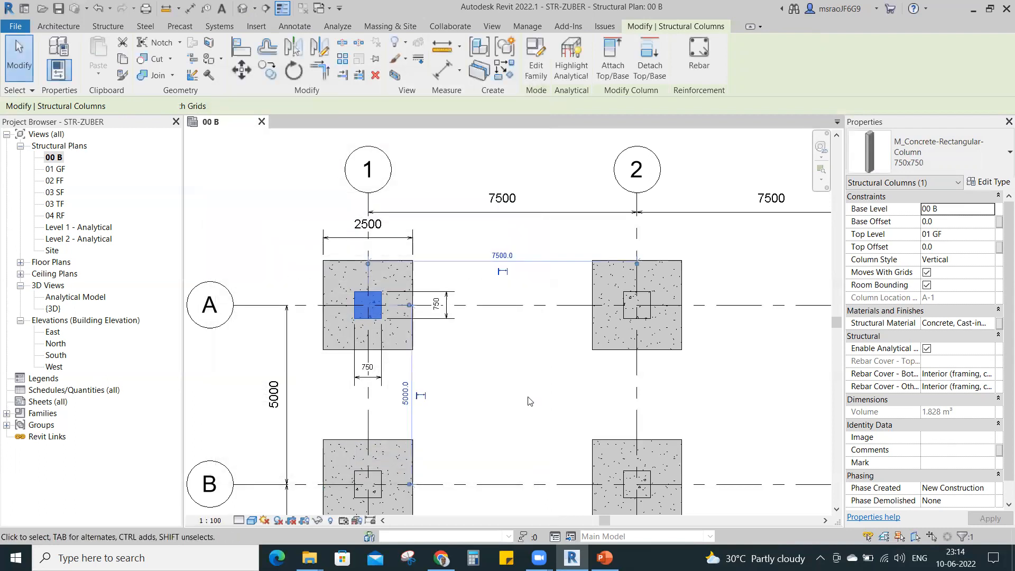
pyautogui.press('Escape')
# Duplicate the type of the column at grid A-2 as 800 X900, with b set to 800 and h to 900.
pyautogui.click(647, 292)
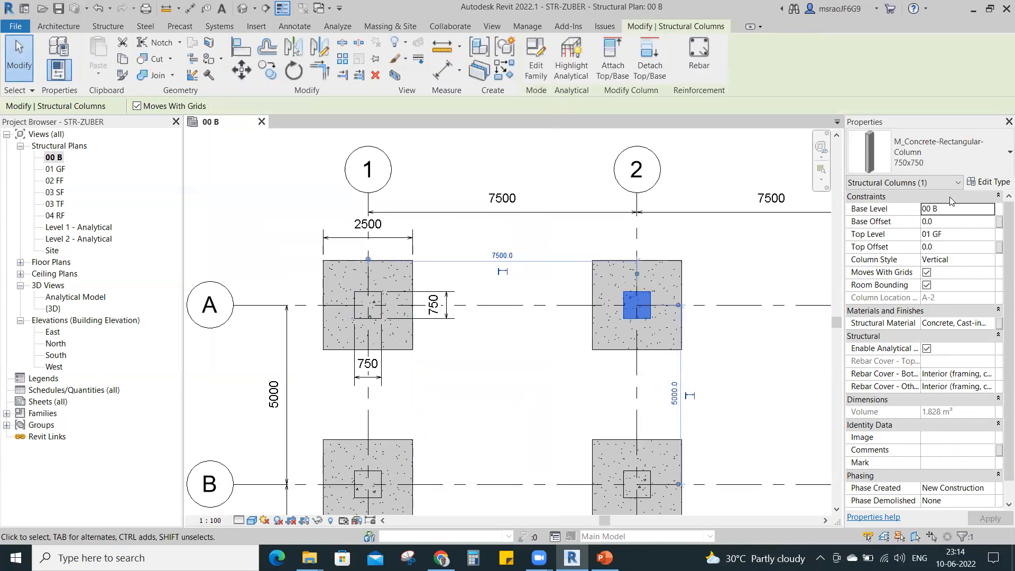
pyautogui.click(1000, 181)
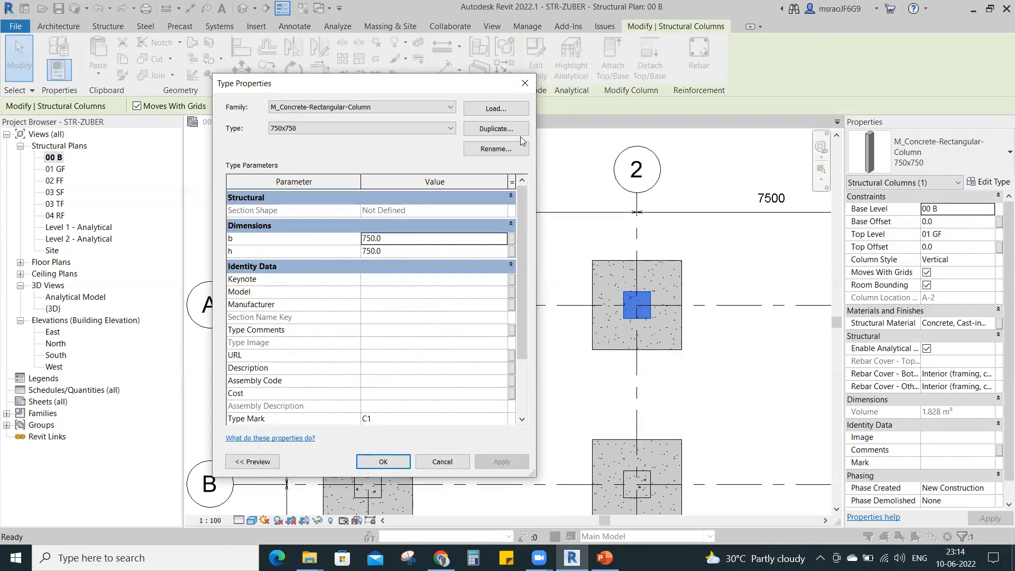
pyautogui.click(496, 130)
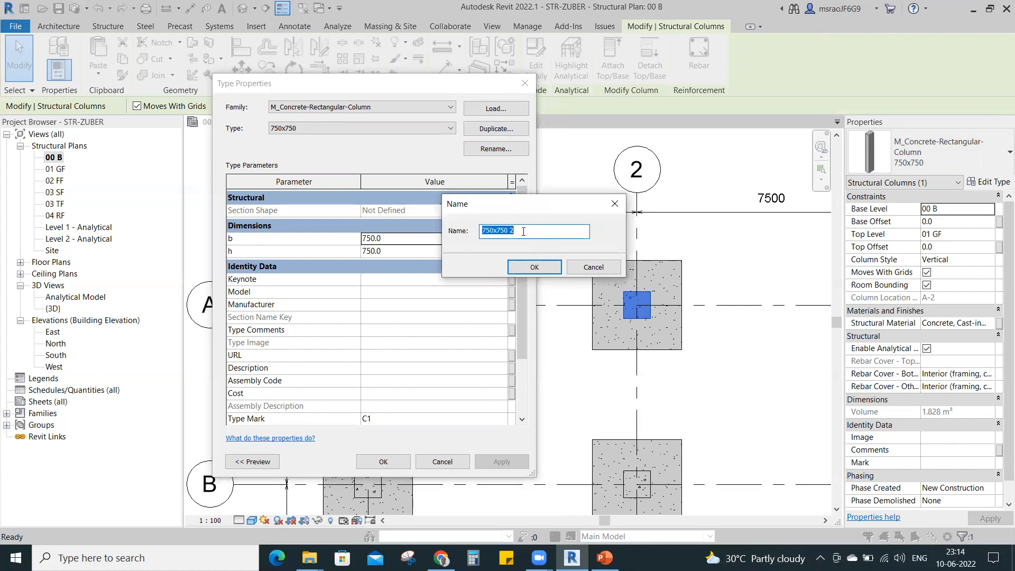
pyautogui.write('800 X900')
pyautogui.click(539, 271)
pyautogui.click(390, 245)
pyautogui.write('800')
pyautogui.click(395, 251)
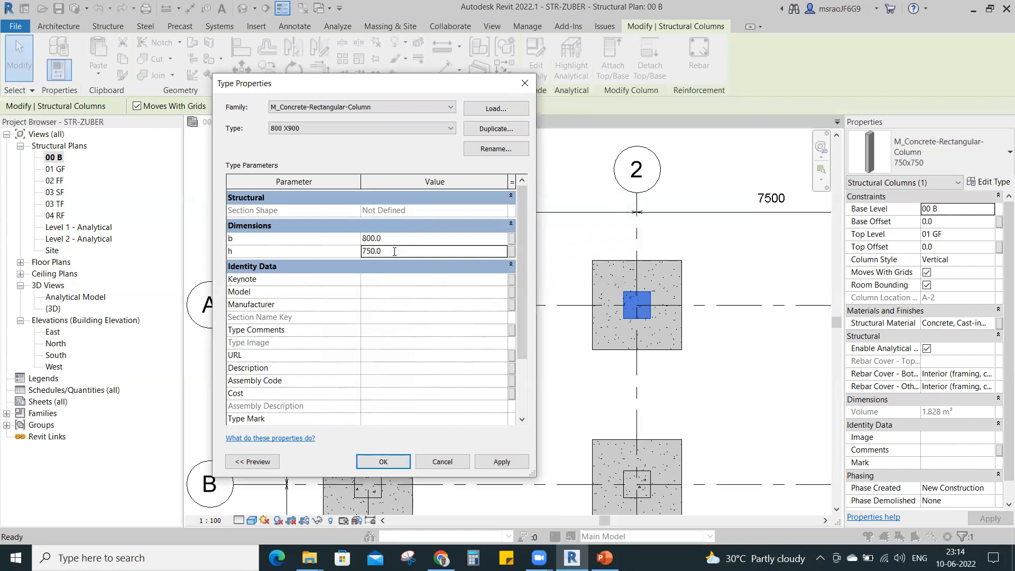
pyautogui.write('900')
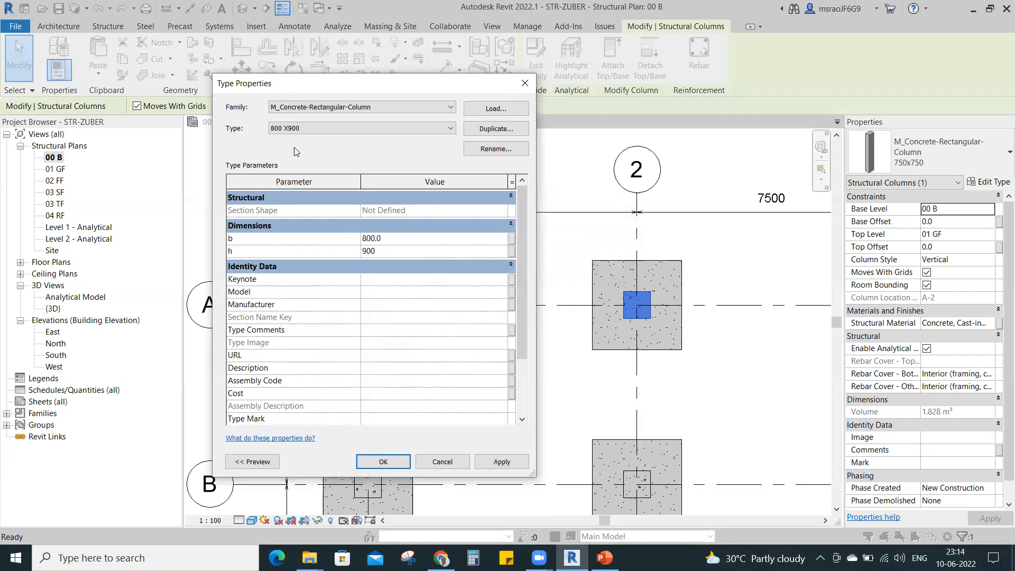
# Set the Type Mark of the 800 X900 column type to C2 and apply the type changes.
pyautogui.click(415, 333)
pyautogui.moveTo(525, 311); pyautogui.dragTo(522, 374)
pyautogui.click(381, 363)
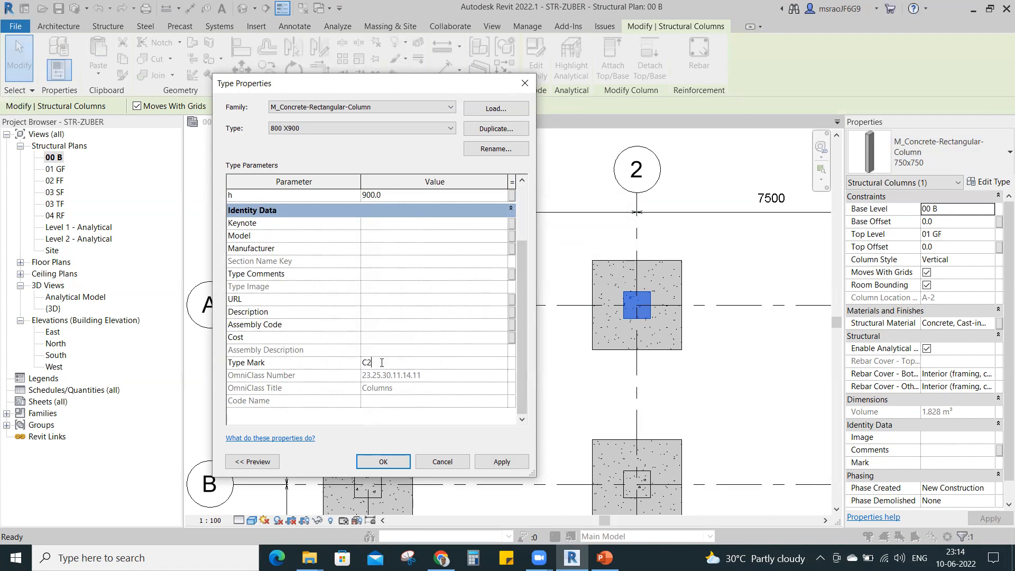
pyautogui.click(500, 462)
pyautogui.click(386, 462)
pyautogui.click(489, 405)
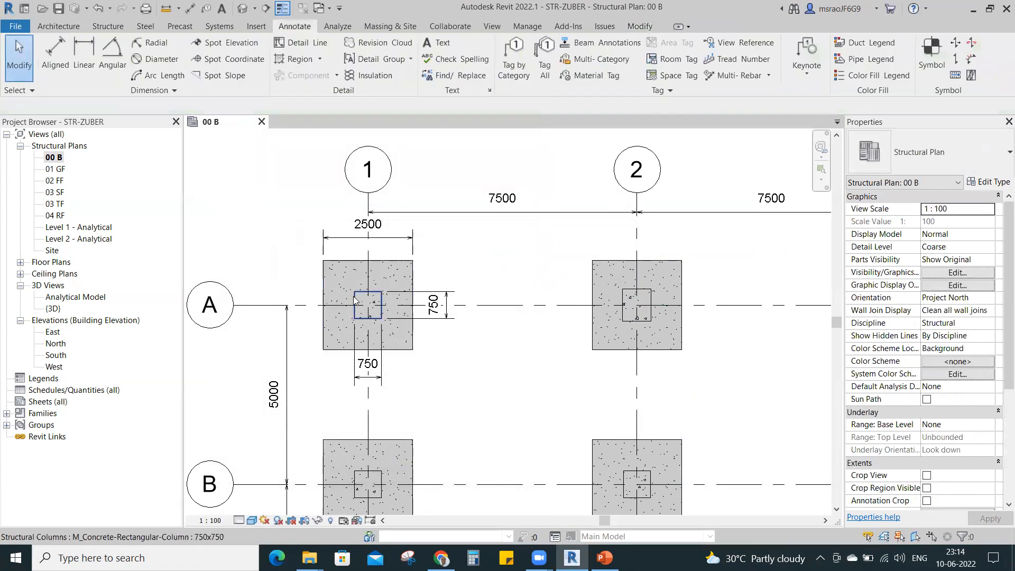
# Check the types of the columns at grids A-1 and A-2 and the Type Mark of the column at B-1.
pyautogui.click(370, 307)
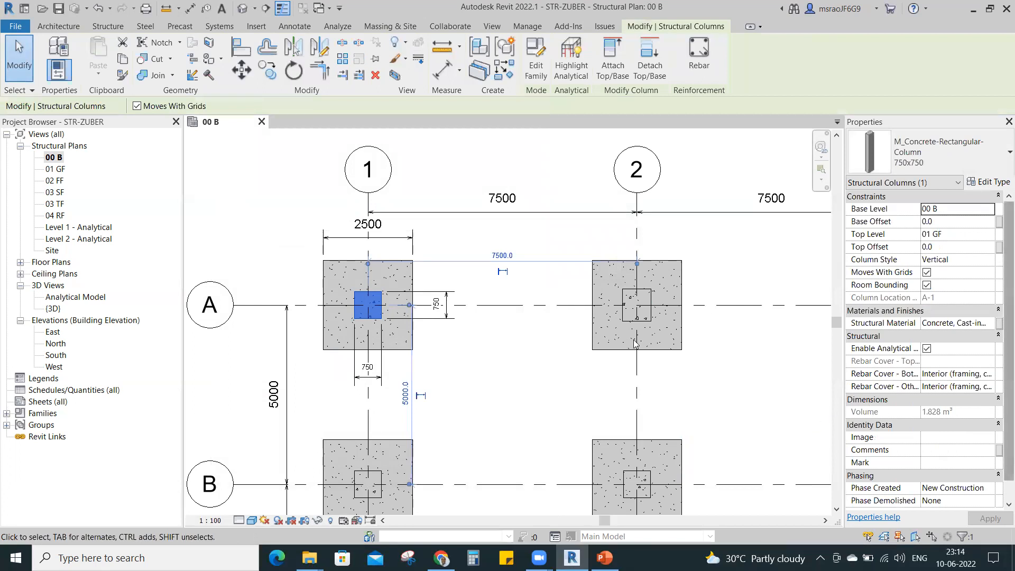
pyautogui.click(649, 312)
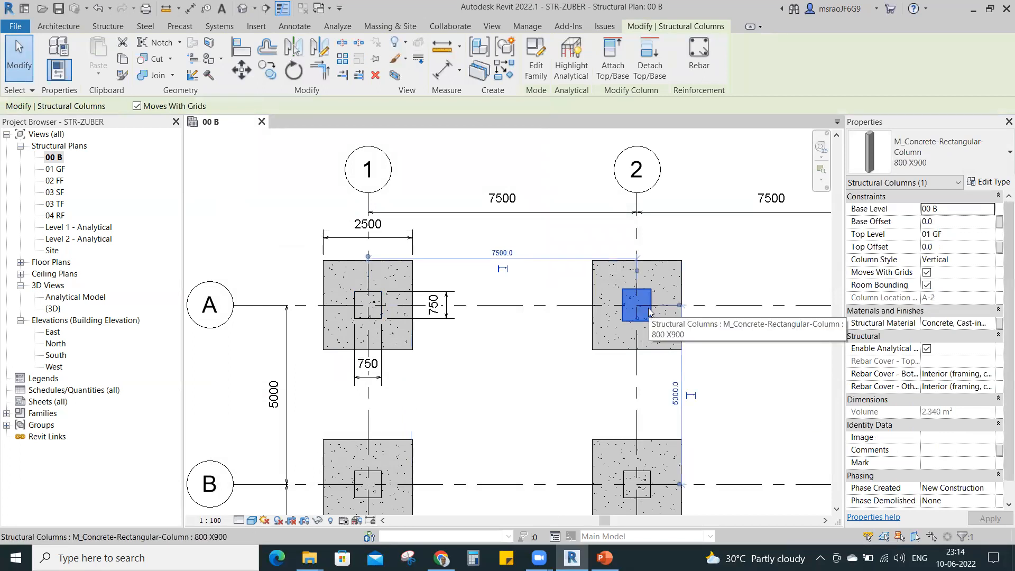
pyautogui.click(739, 356)
pyautogui.scroll(-2, 554, 300)
pyautogui.click(441, 422)
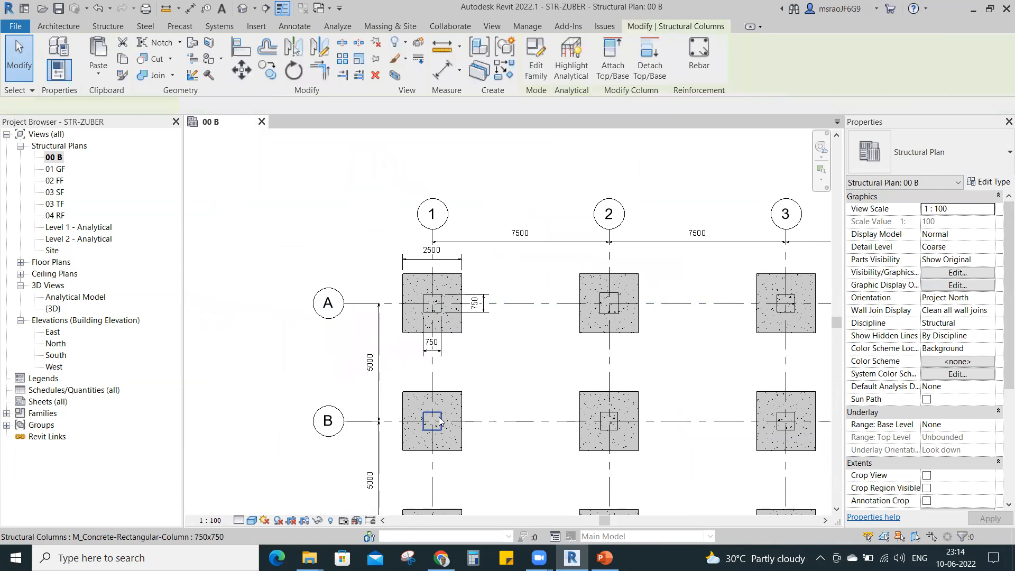
pyautogui.click(988, 182)
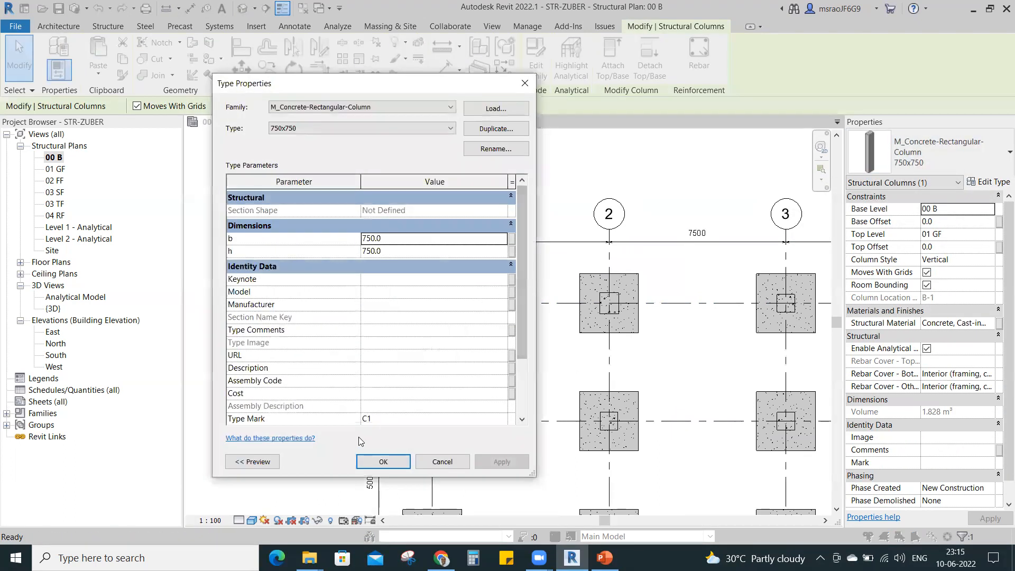
pyautogui.click(378, 418)
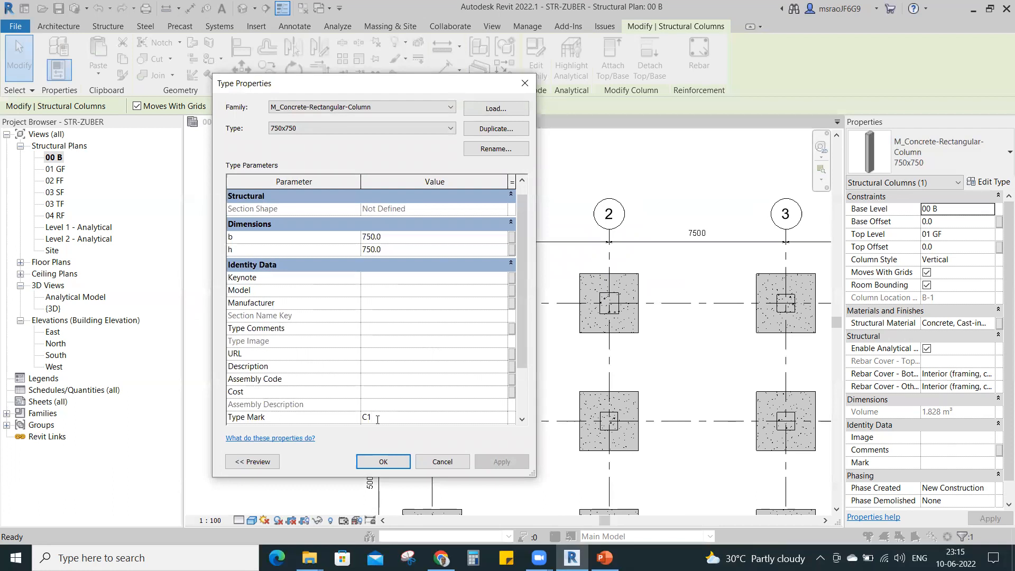
pyautogui.click(383, 462)
pyautogui.press('Escape')
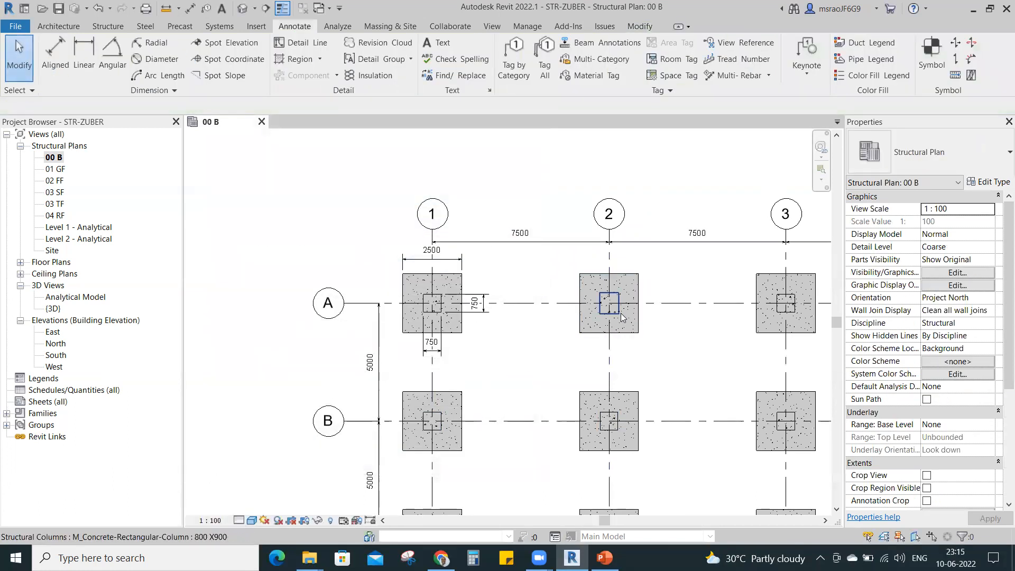
# Change the column at grid B-2 to the 800 X900 type.
pyautogui.click(613, 422)
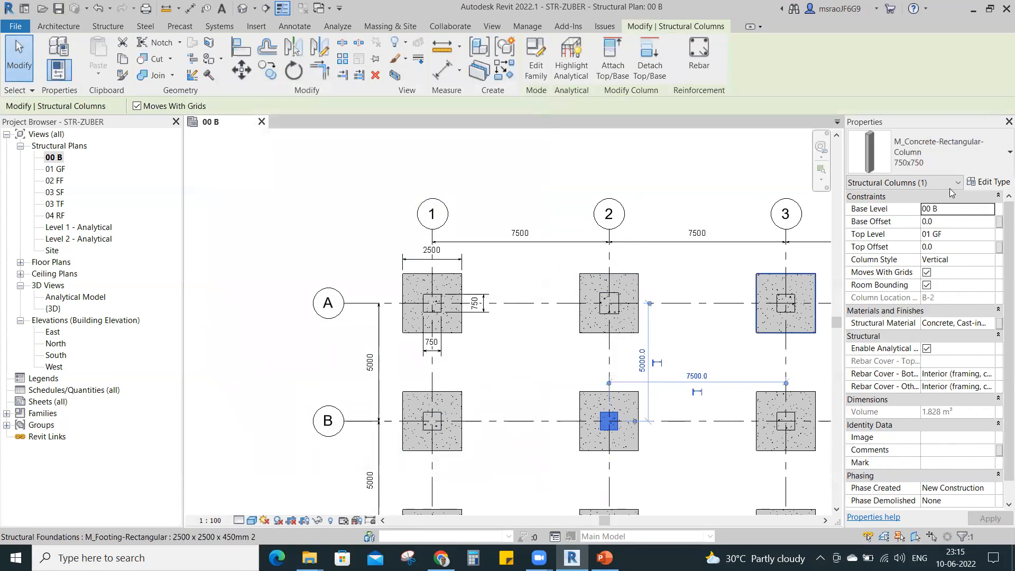
pyautogui.click(989, 182)
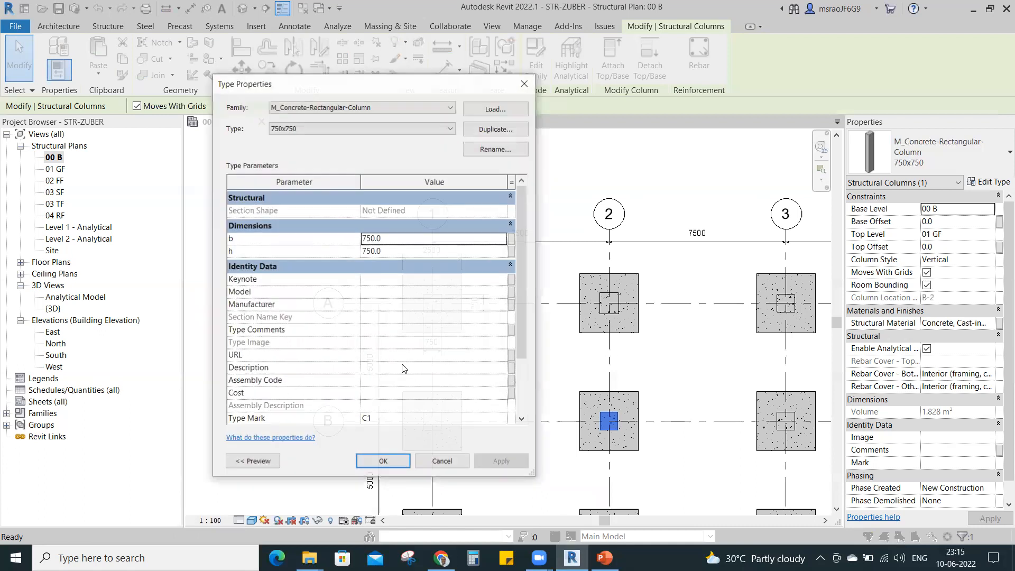
pyautogui.click(355, 128)
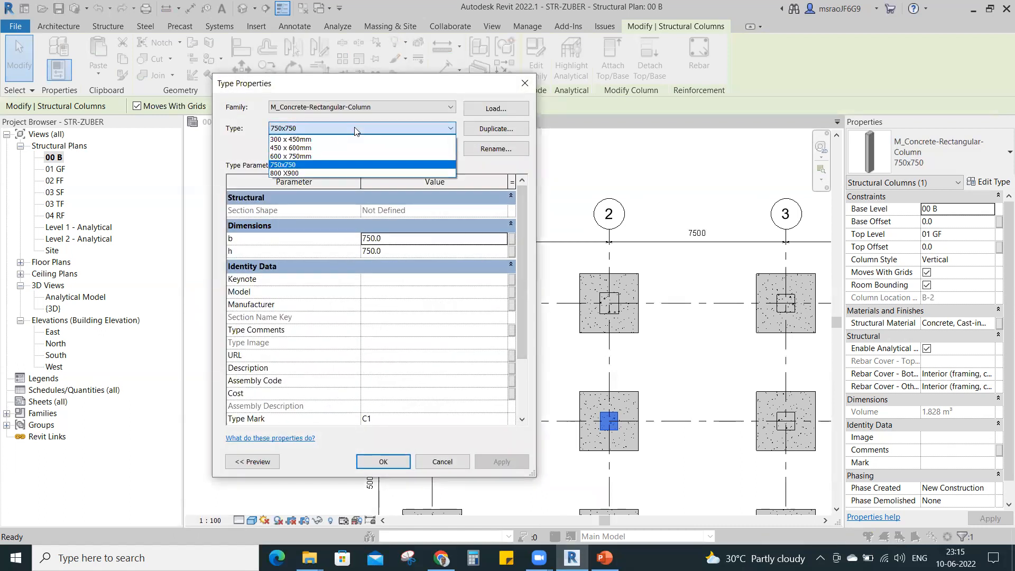
pyautogui.click(294, 174)
pyautogui.click(386, 463)
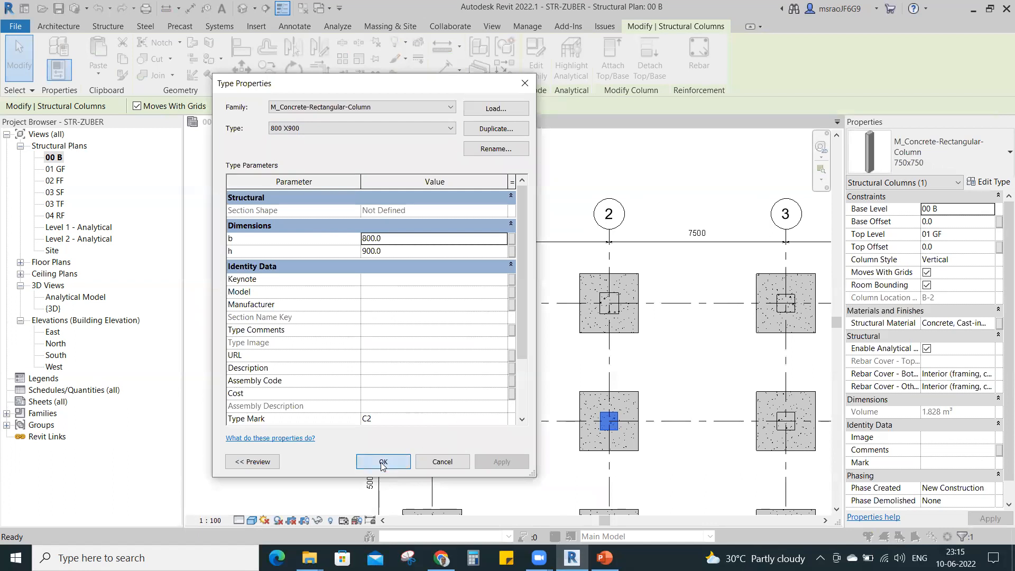
pyautogui.click(680, 435)
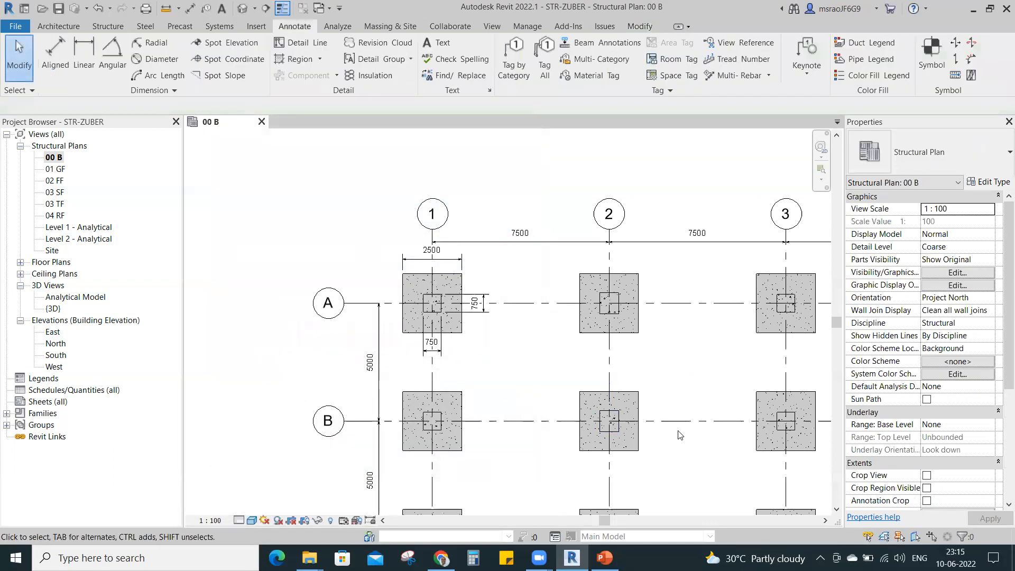
# Check the type dimensions and Type Mark of the column at grid B-2.
pyautogui.click(610, 422)
pyautogui.click(988, 182)
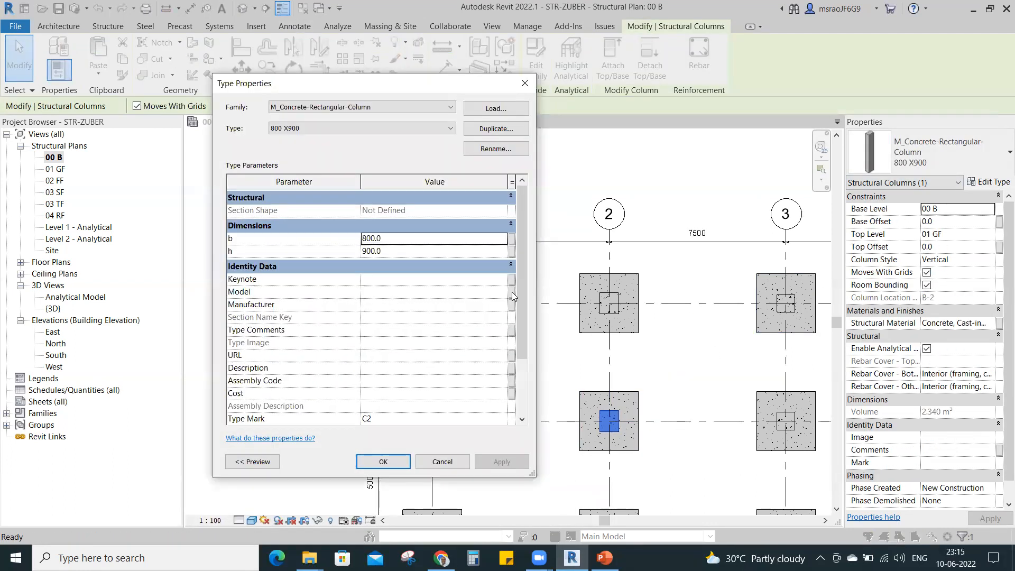
pyautogui.click(380, 418)
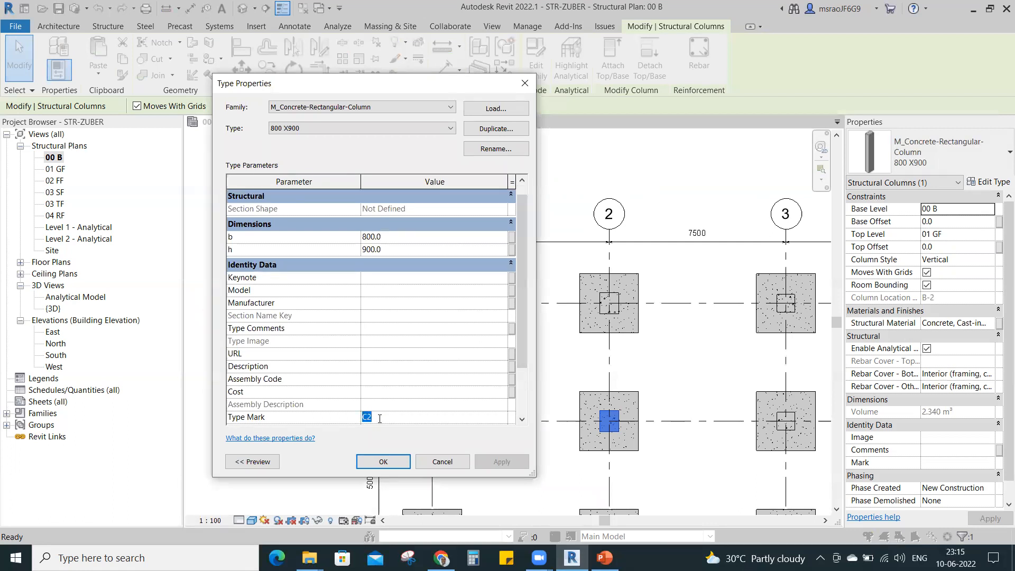
pyautogui.click(385, 416)
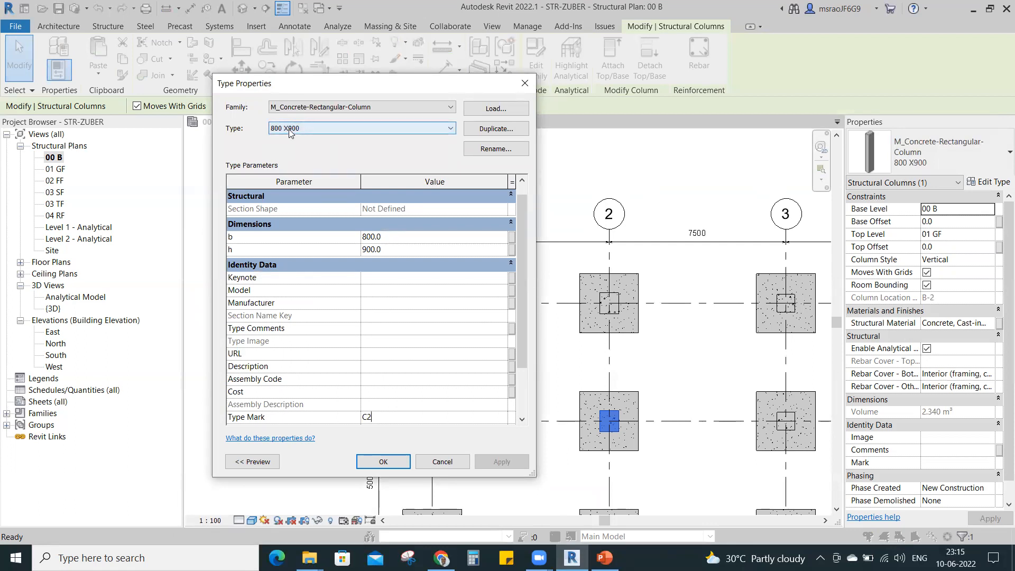
pyautogui.click(383, 461)
pyautogui.click(709, 365)
# Check the types of the columns at grids A-1 and A-2 in the plan.
pyautogui.scroll(1, 486, 411)
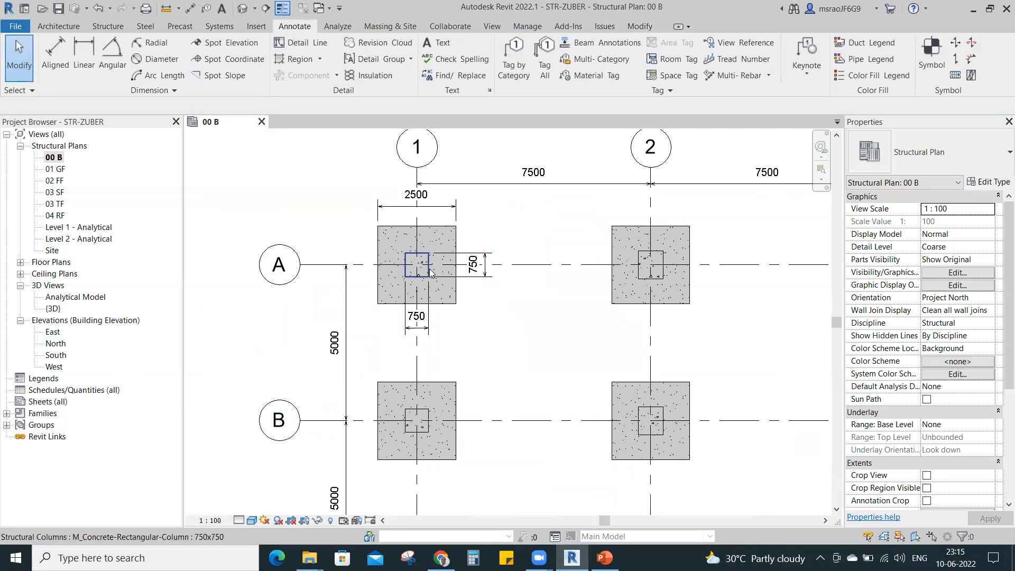
pyautogui.click(429, 270)
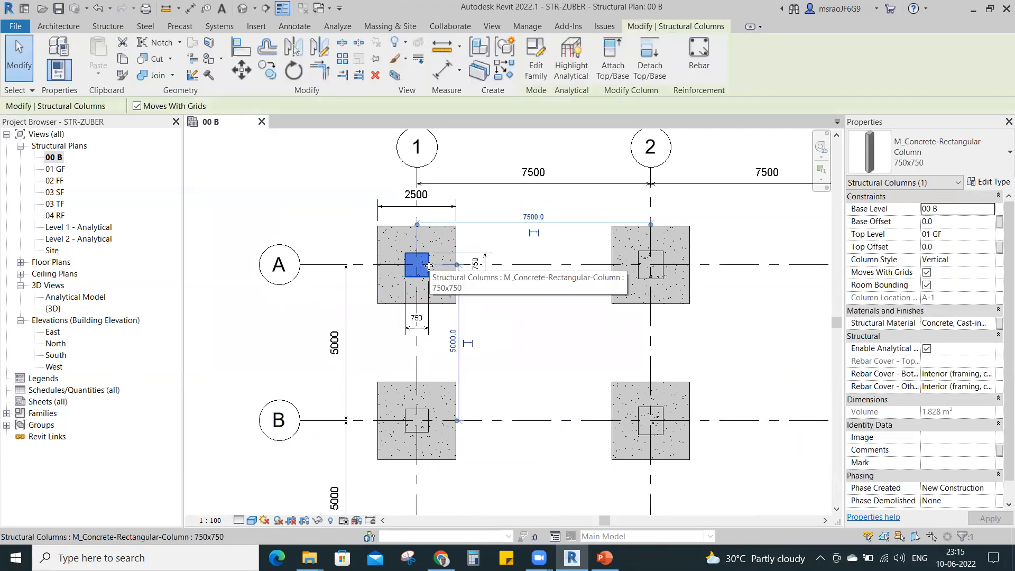
pyautogui.click(494, 352)
pyautogui.click(415, 276)
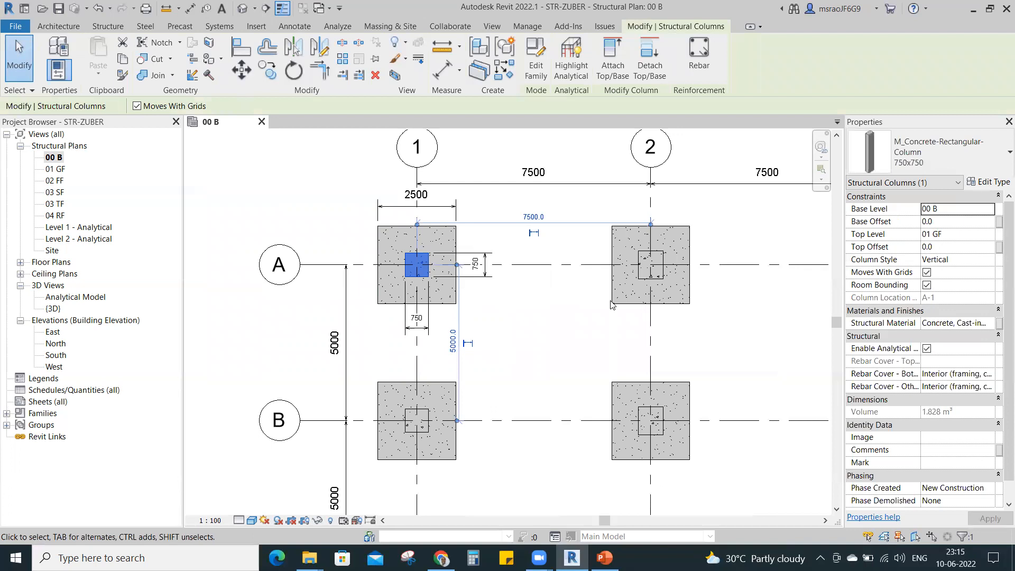
pyautogui.click(655, 280)
pyautogui.click(707, 285)
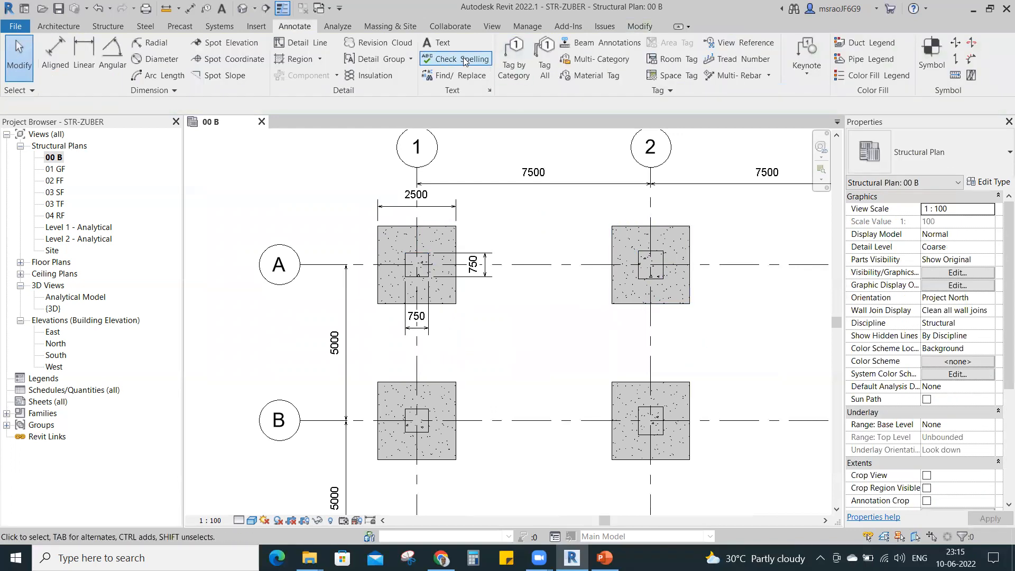
# Place a text note reading C1 beside the footing at grid A-1 and narrow its text box.
pyautogui.click(438, 43)
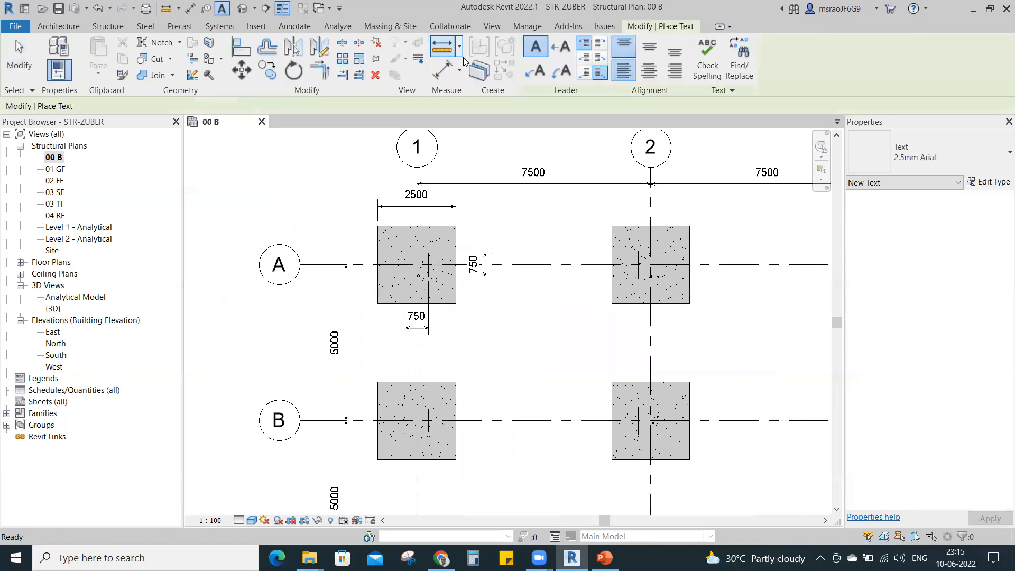
pyautogui.moveTo(466, 297); pyautogui.dragTo(551, 326)
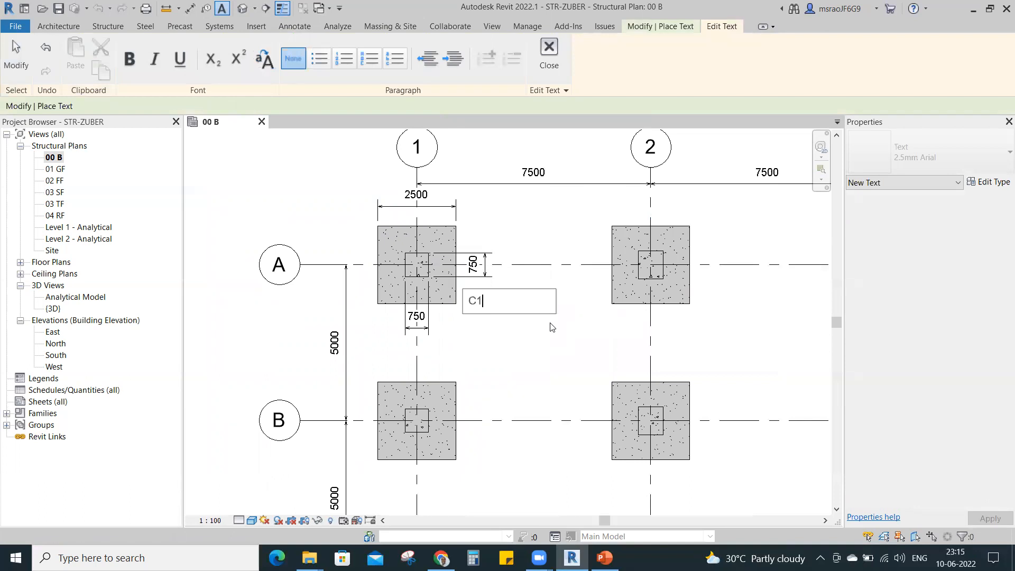
pyautogui.click(544, 344)
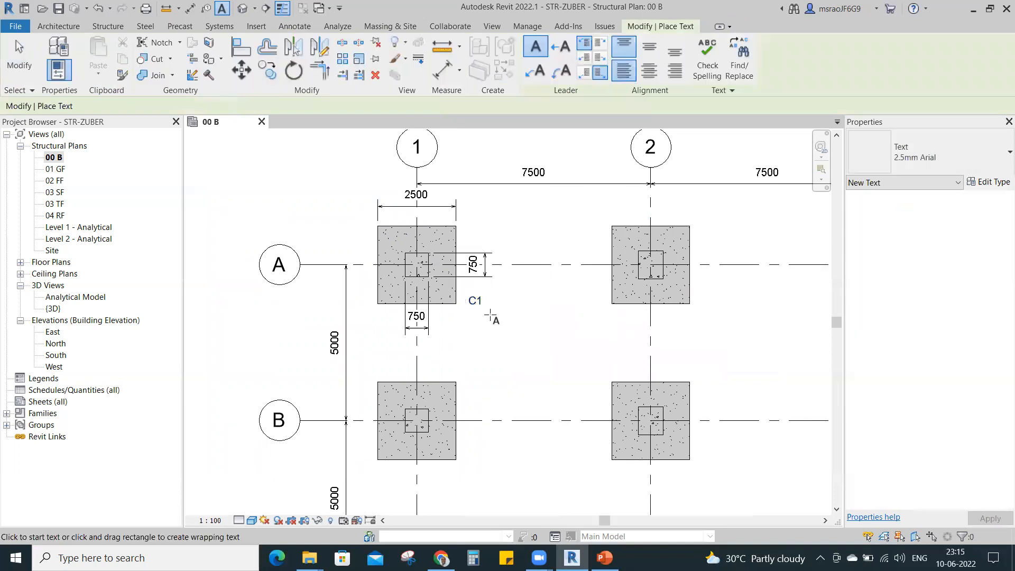
pyautogui.press('Escape')
pyautogui.click(486, 309)
pyautogui.moveTo(556, 302); pyautogui.dragTo(503, 309)
pyautogui.click(510, 341)
# Copy the C1 text note beside the footings at grids B-1 and B-2.
pyautogui.click(475, 300)
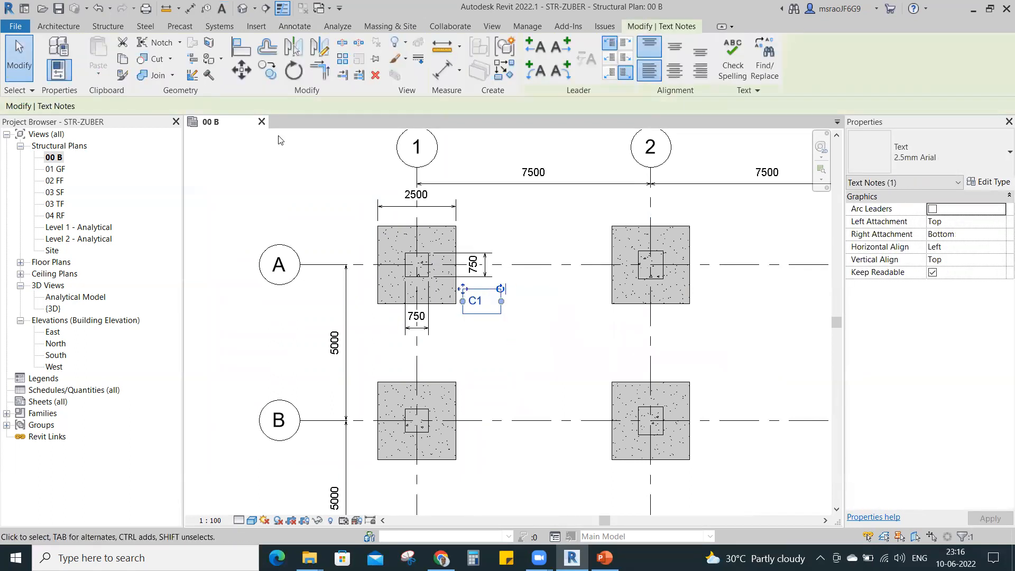
pyautogui.click(269, 76)
pyautogui.click(463, 288)
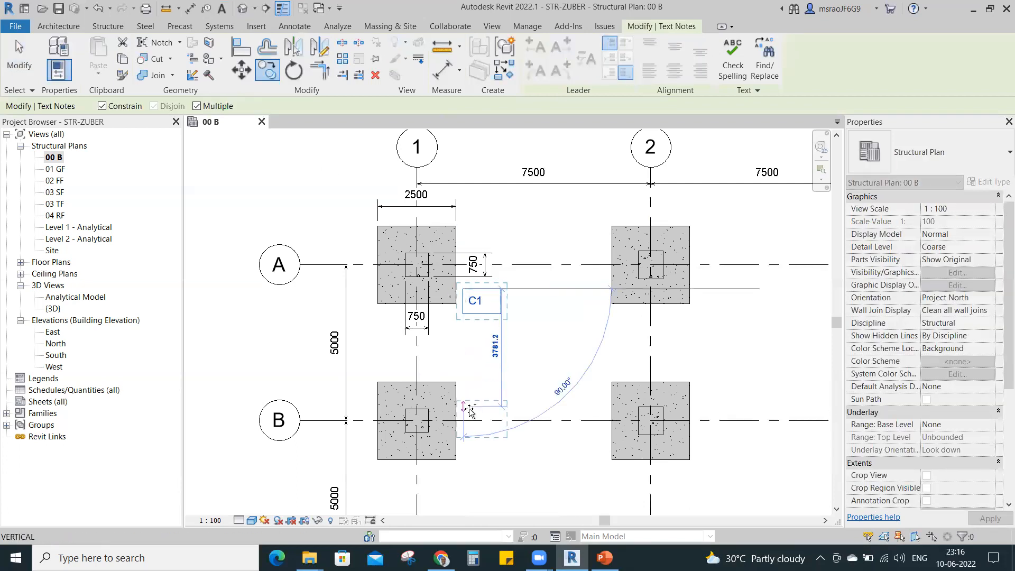
pyautogui.click(465, 403)
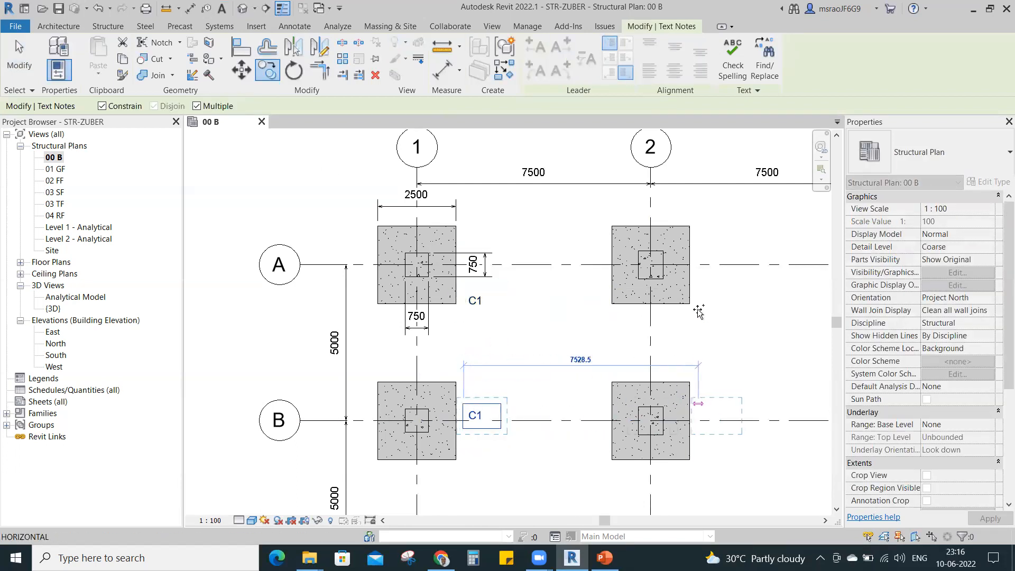
pyautogui.click(711, 402)
# Change the text note beside the footing at grid B-2 to C2.
pyautogui.doubleClick(720, 416)
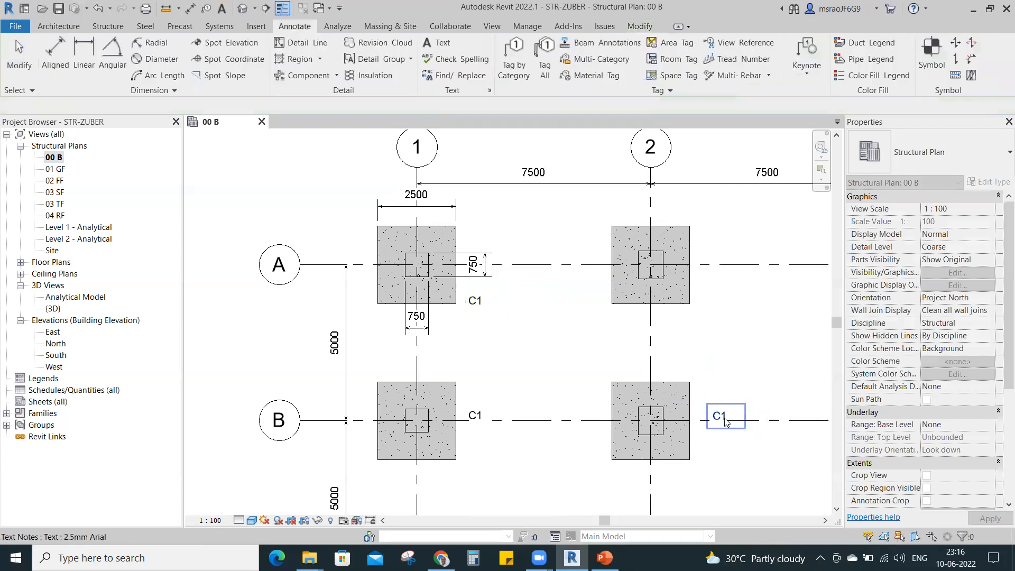
pyautogui.press('BackSpace')
pyautogui.write('2')
pyautogui.click(732, 363)
pyautogui.click(732, 362)
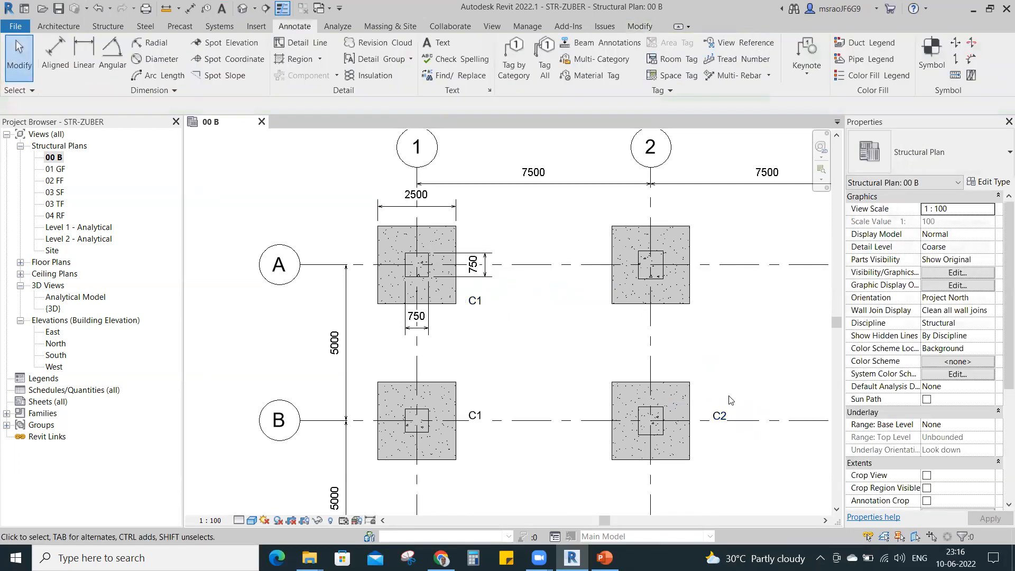
# Copy the C2 text note from grid B-2 to beside the footing at grid A-2.
pyautogui.click(725, 416)
pyautogui.click(728, 398)
pyautogui.click(717, 412)
pyautogui.keyDown('ctrl'); pyautogui.moveTo(708, 405); pyautogui.dragTo(707, 274); pyautogui.keyUp('ctrl')
pyautogui.doubleClick(723, 293)
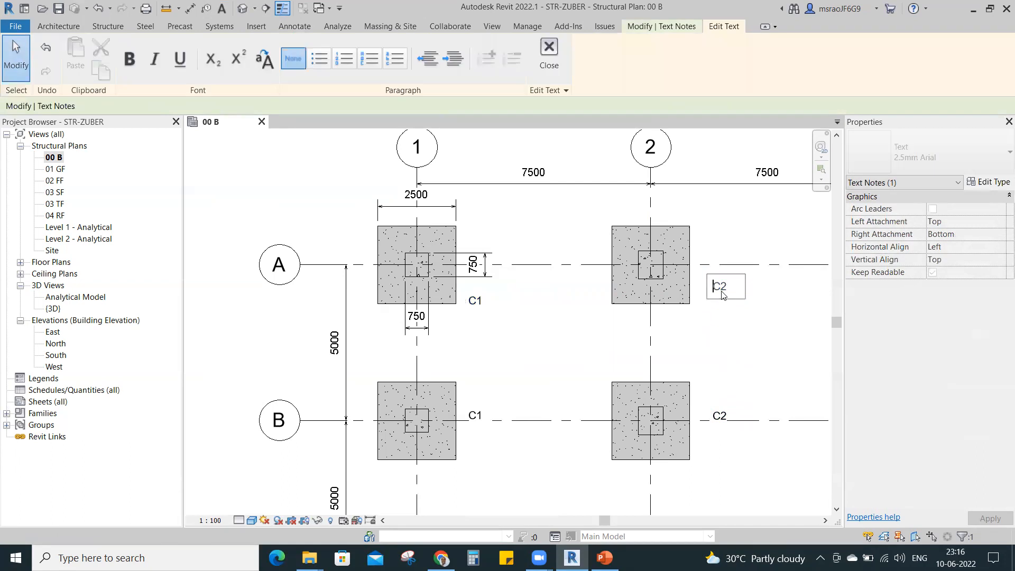
pyautogui.click(739, 331)
pyautogui.click(743, 336)
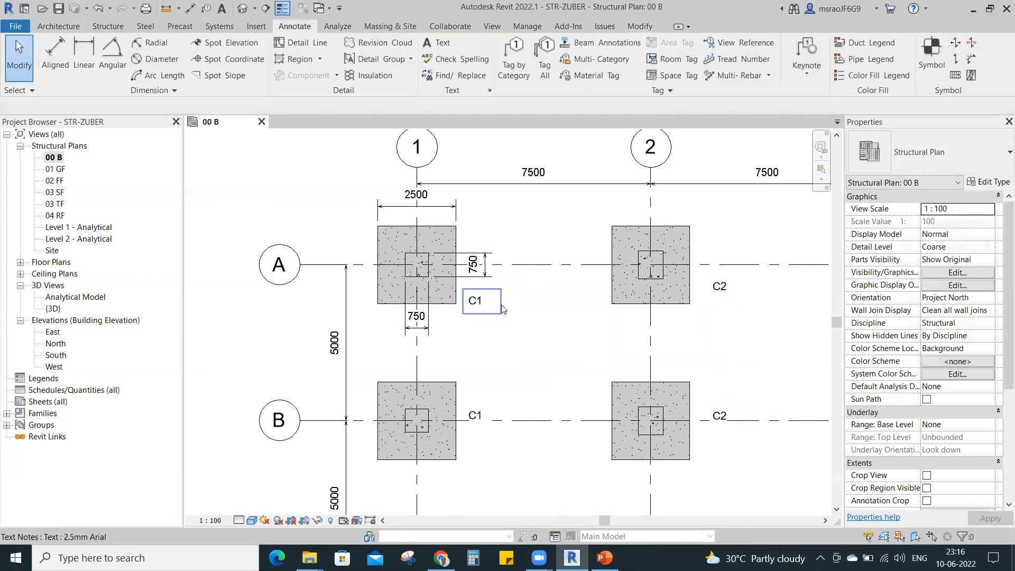
# Delete the four C1 and C2 text notes beside the footings at grids A-1, B-1, A-2 and B-2.
pyautogui.click(426, 266)
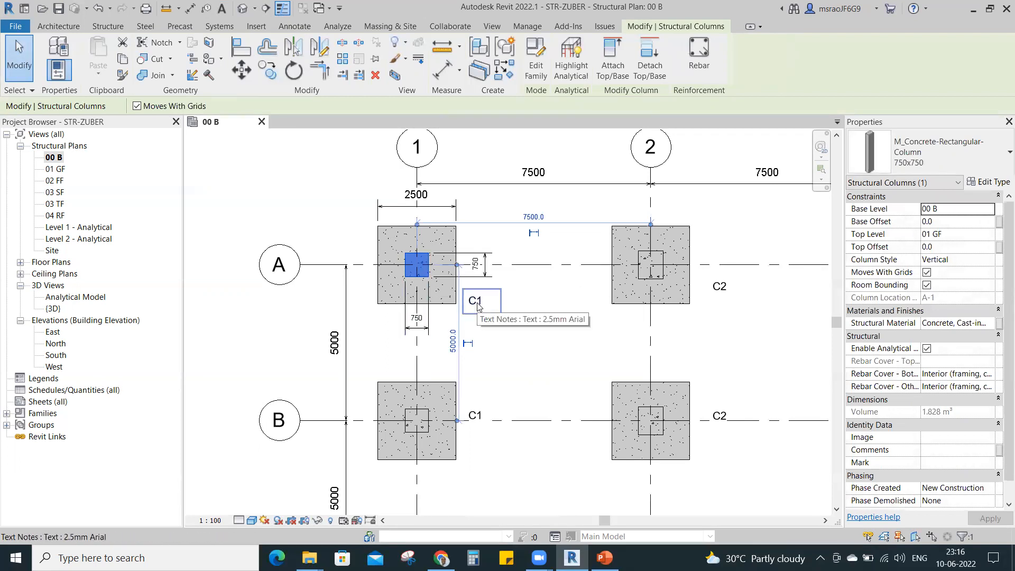
pyautogui.click(518, 347)
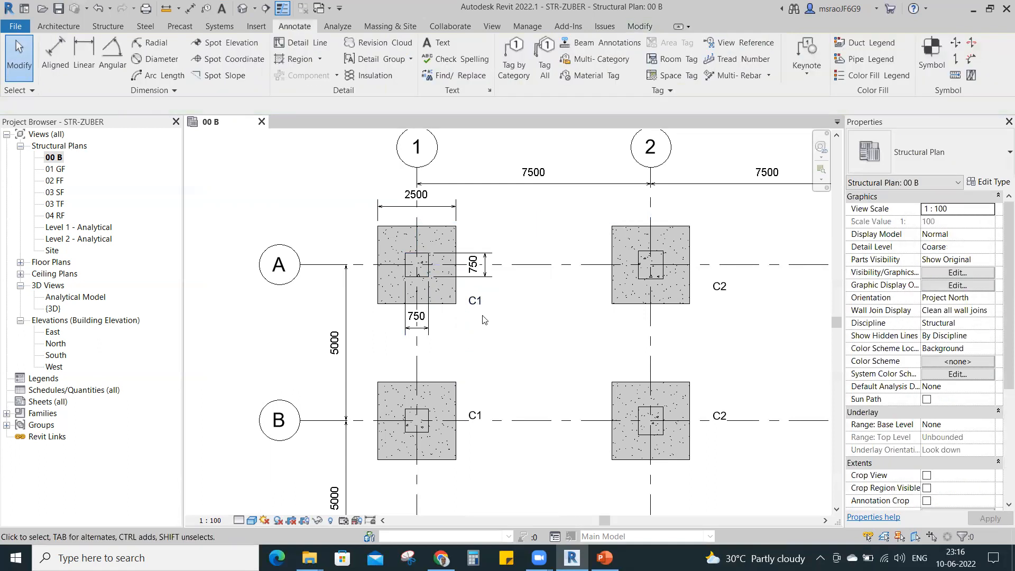
pyautogui.click(482, 317)
pyautogui.keyDown('ctrl'); pyautogui.click(494, 420); pyautogui.keyUp('ctrl')
pyautogui.keyDown('ctrl'); pyautogui.click(729, 290); pyautogui.keyUp('ctrl')
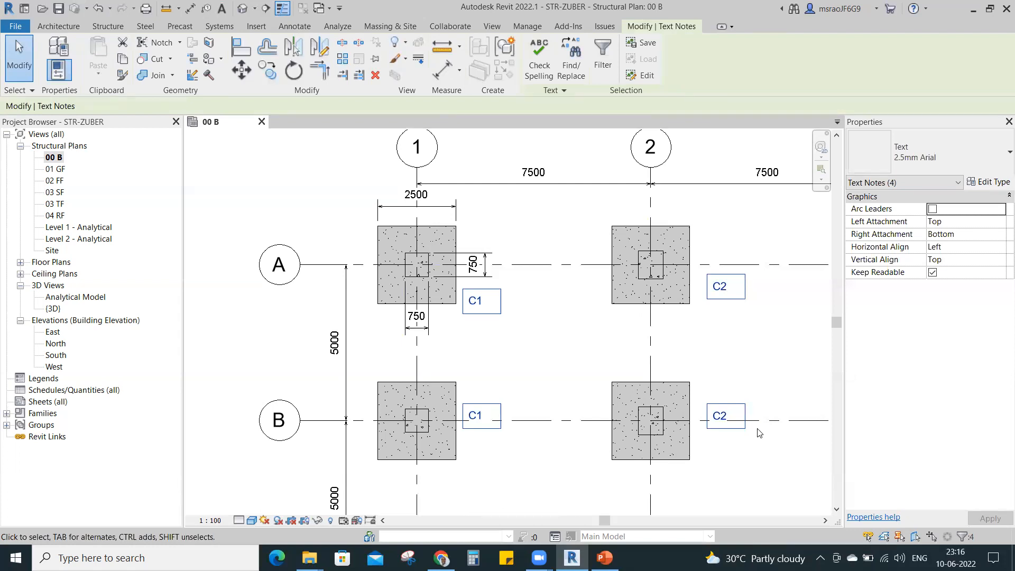
pyautogui.press('Delete')
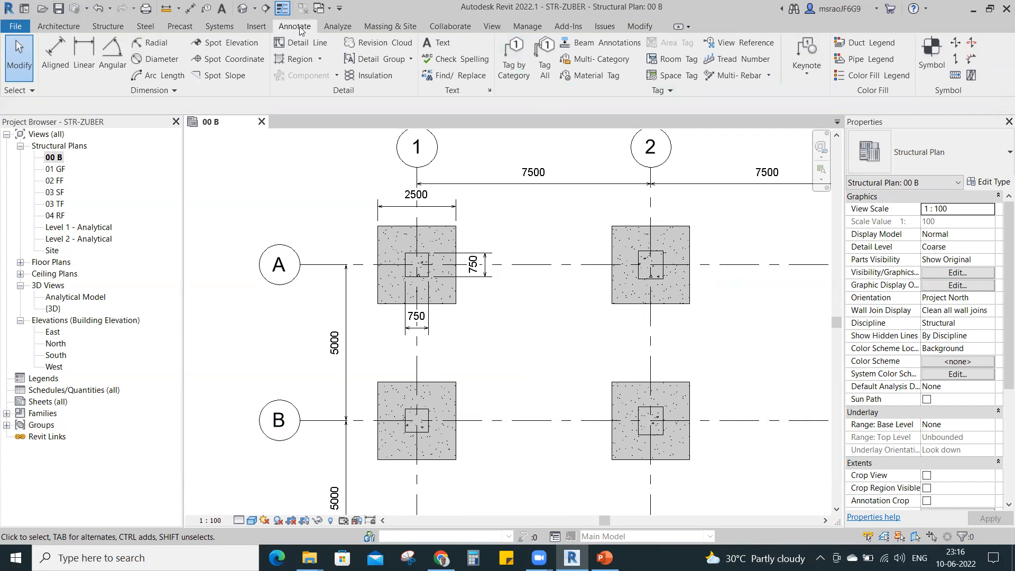
# Tag the columns at grids B-1, B-2 and A-2 by category, with attached-end leaders.
pyautogui.click(515, 64)
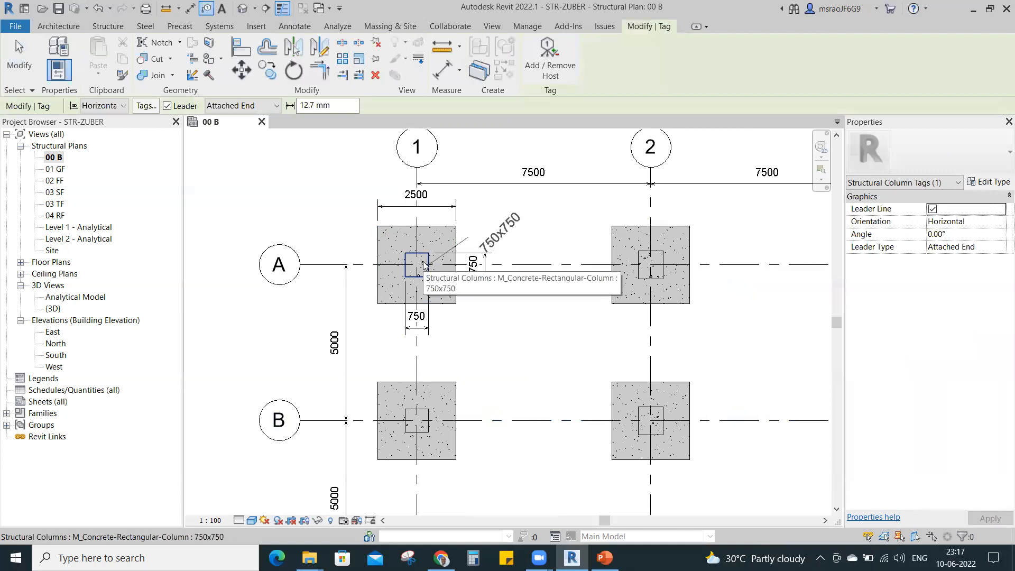
pyautogui.click(433, 419)
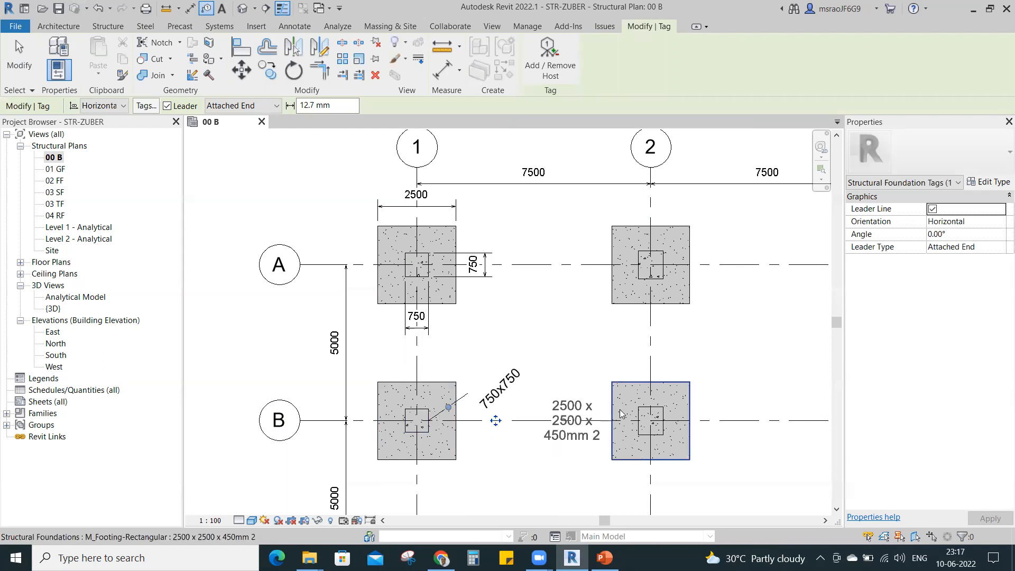
pyautogui.click(669, 412)
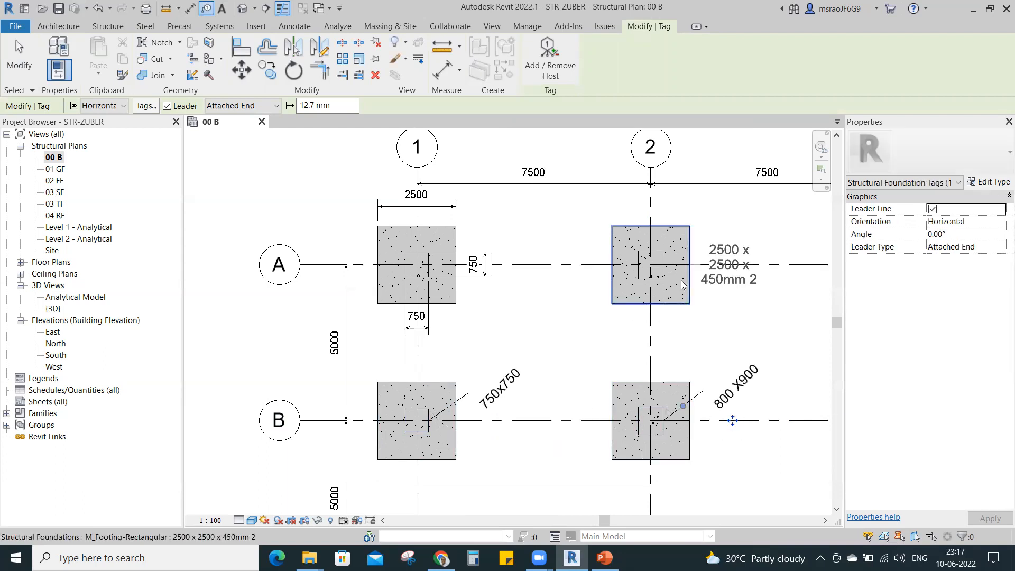
pyautogui.click(667, 254)
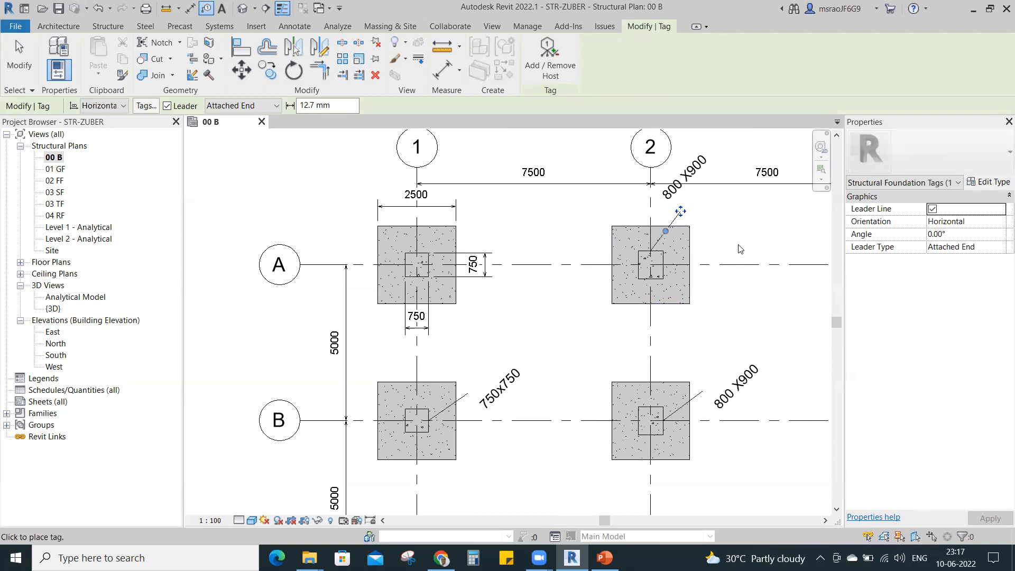
pyautogui.press('Escape')
pyautogui.press('Escape')
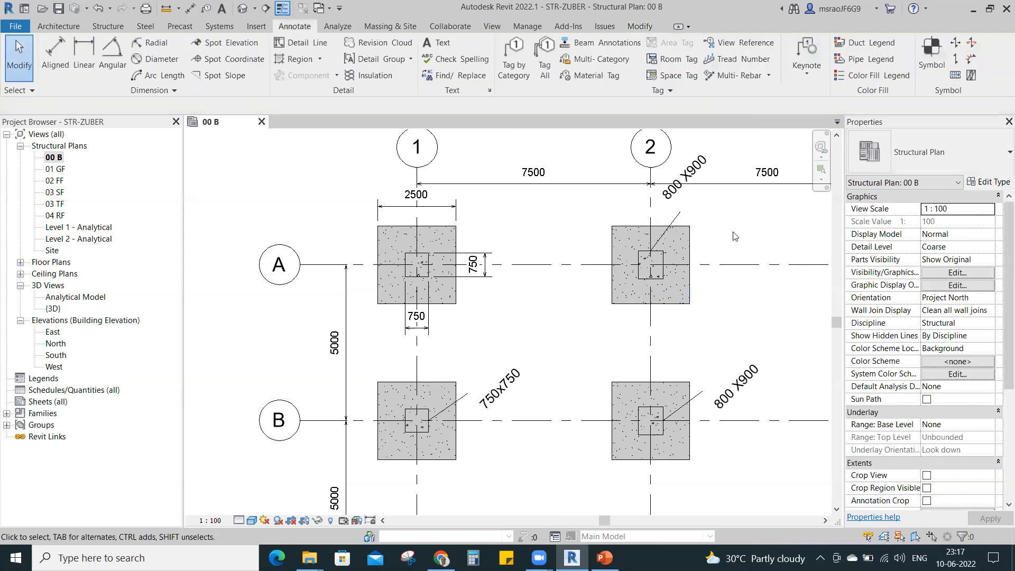
# Remove the leader from the tag of the column at grid B-1.
pyautogui.click(506, 391)
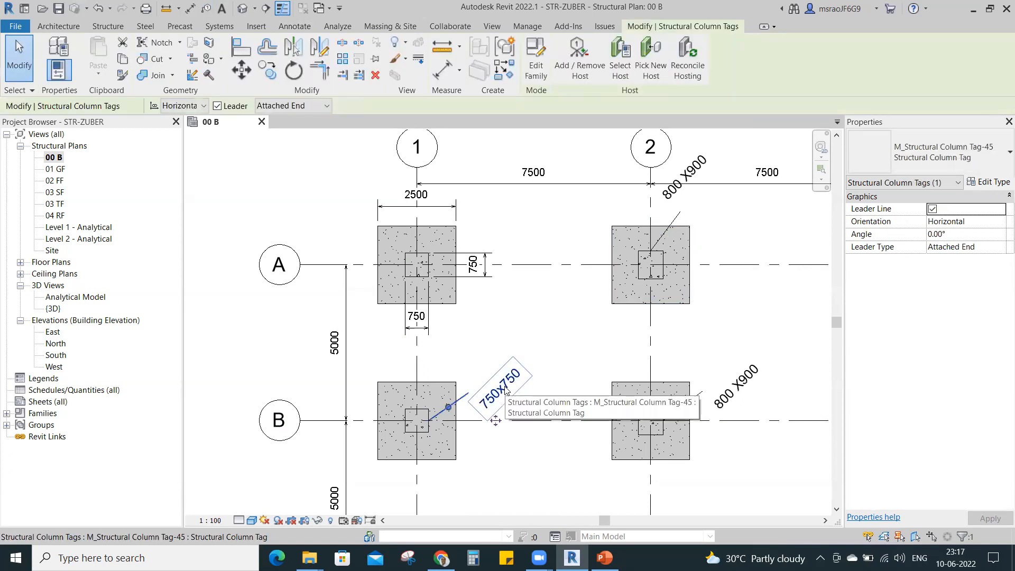
pyautogui.click(217, 106)
pyautogui.click(567, 341)
pyautogui.click(526, 378)
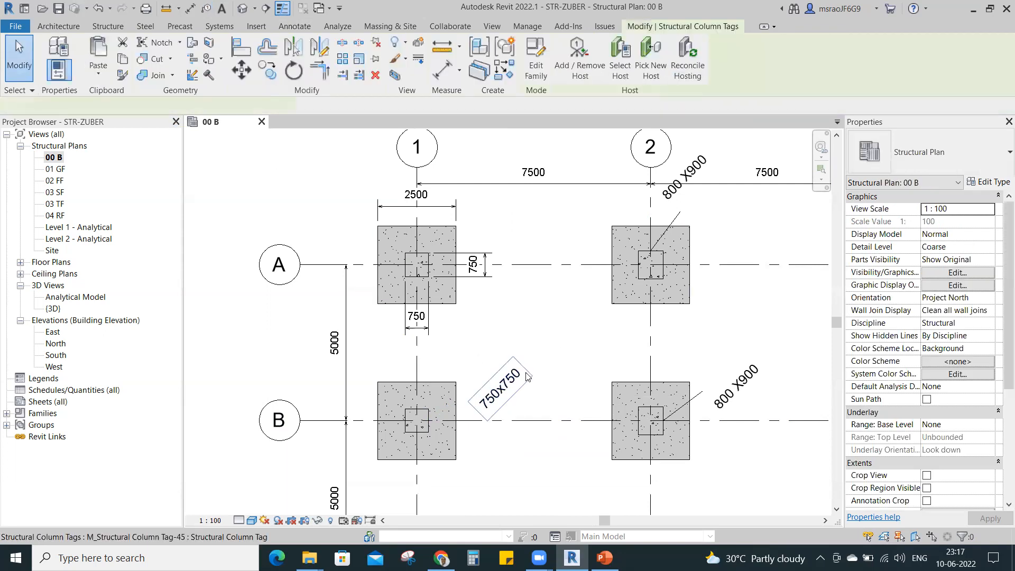
pyautogui.click(564, 366)
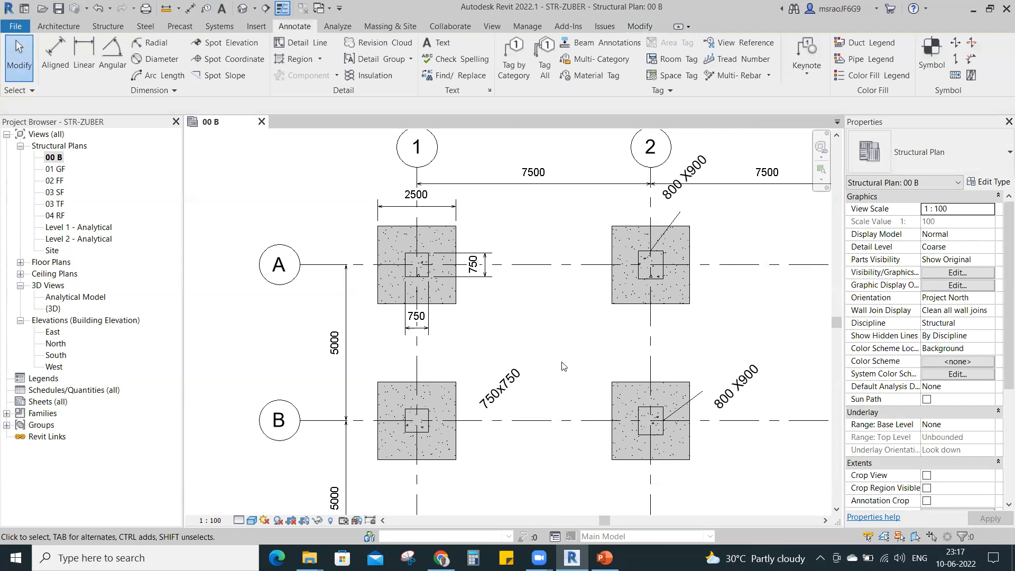
# Check the Edit Family option for the column at grid B-1, its tag and the footing at grid A-1.
pyautogui.click(522, 382)
pyautogui.click(550, 349)
pyautogui.click(433, 414)
pyautogui.press('Escape')
pyautogui.click(429, 416)
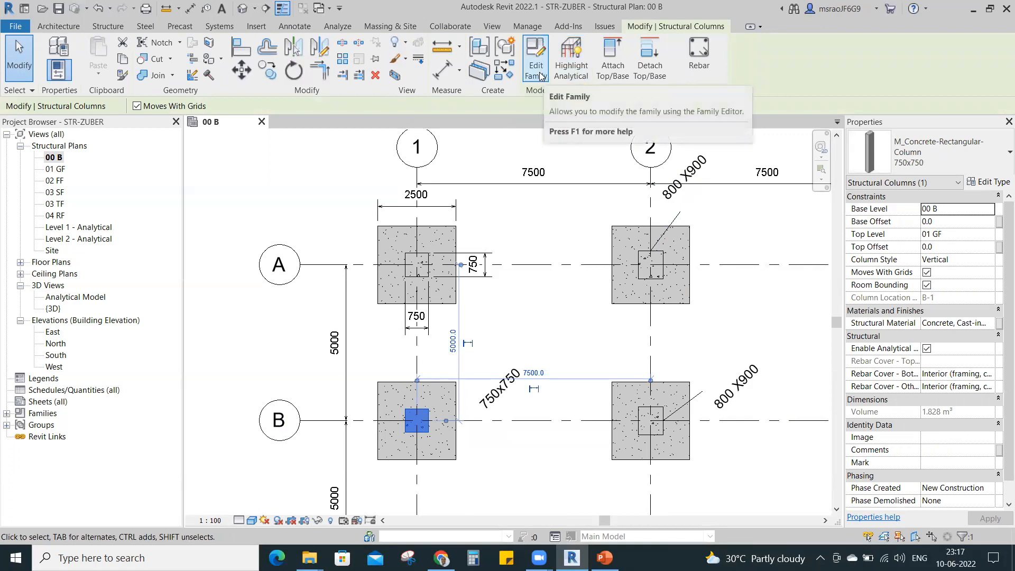
pyautogui.click(550, 294)
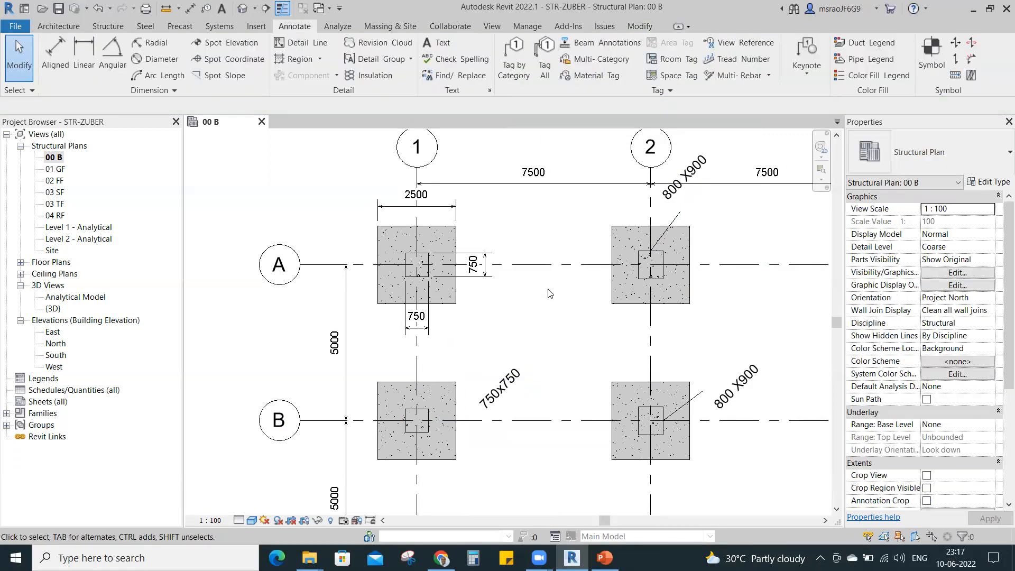
pyautogui.click(519, 377)
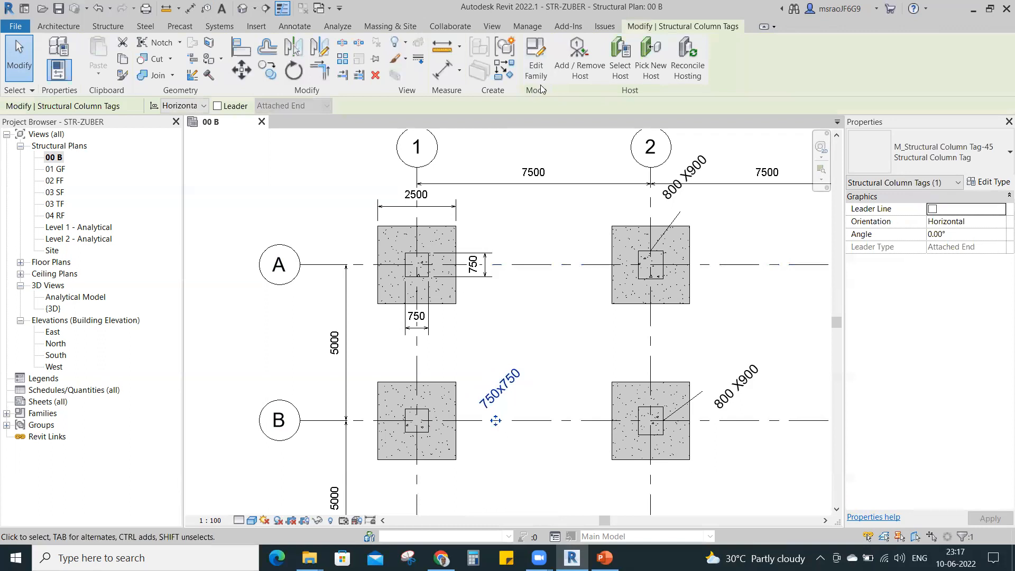
pyautogui.click(523, 328)
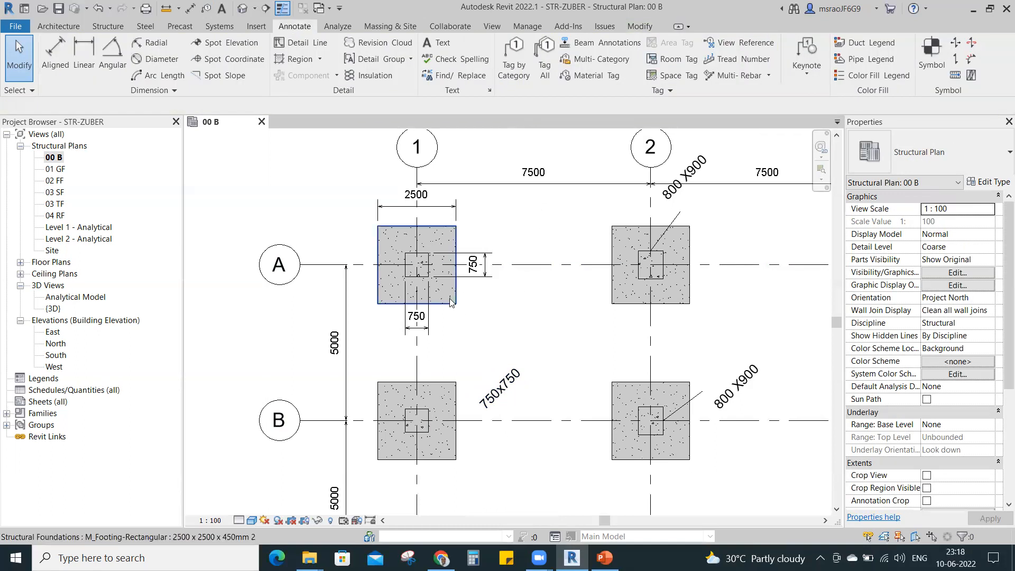
pyautogui.click(450, 300)
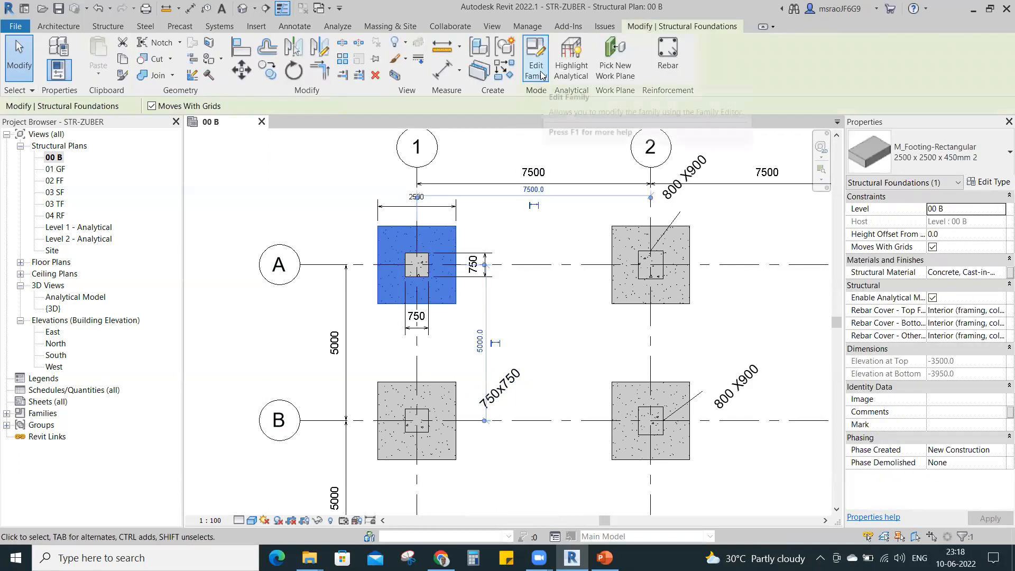
pyautogui.click(551, 316)
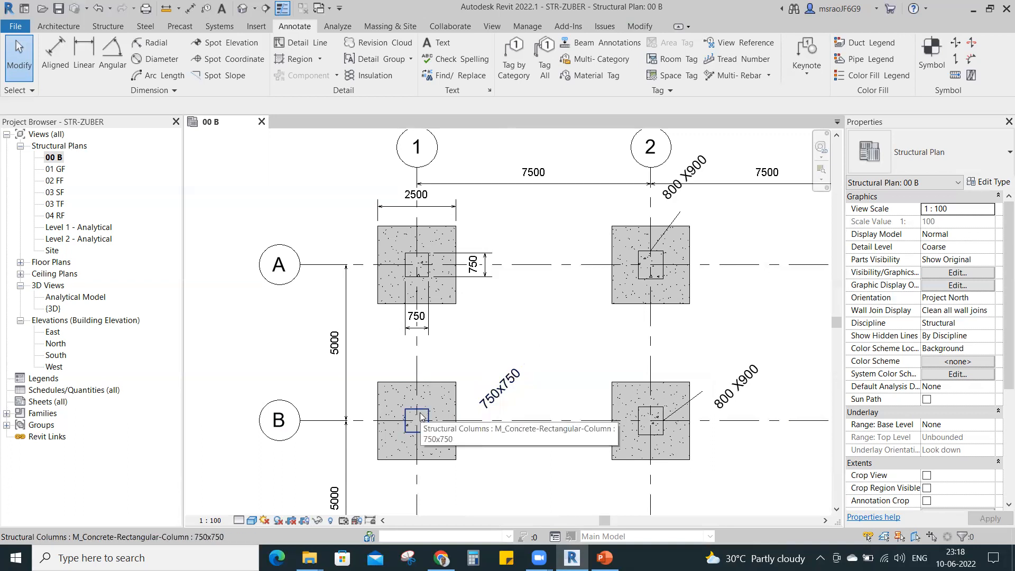
# Open the family of the column tag at grid B-1 for editing and examine which parameter its label uses.
pyautogui.click(513, 384)
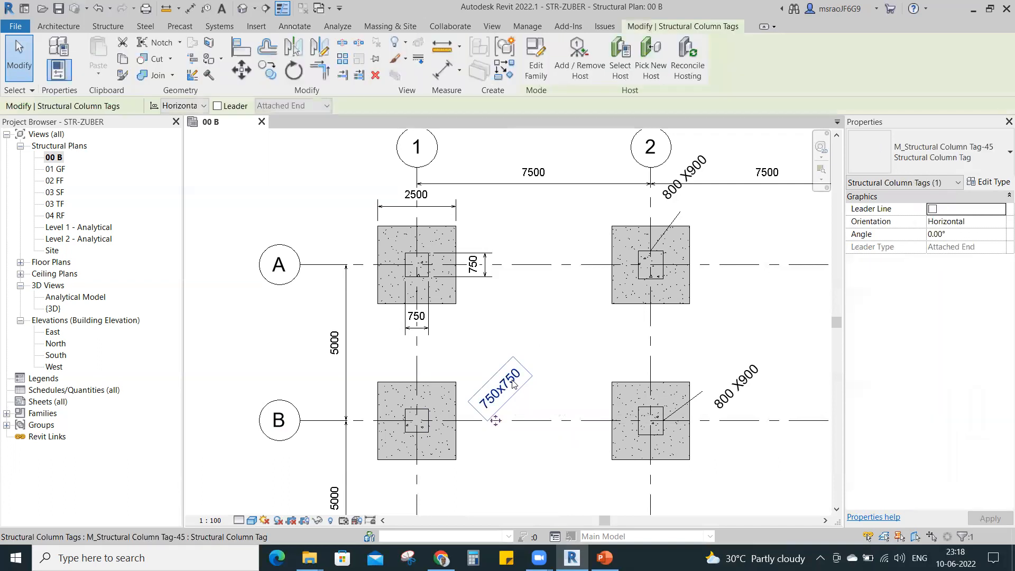
pyautogui.click(537, 69)
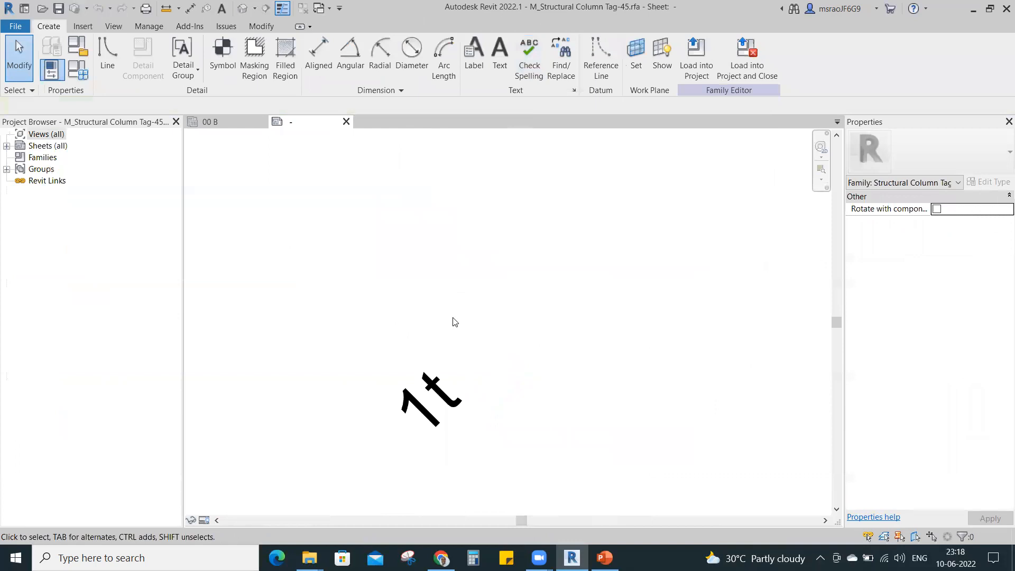
pyautogui.scroll(-2, 486, 313)
pyautogui.scroll(1, 541, 305)
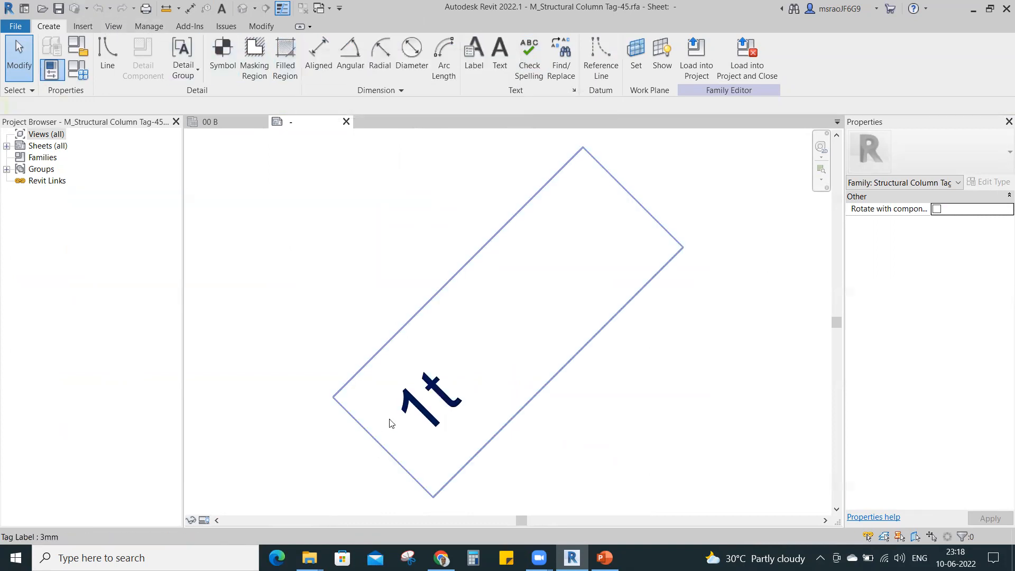
pyautogui.click(431, 386)
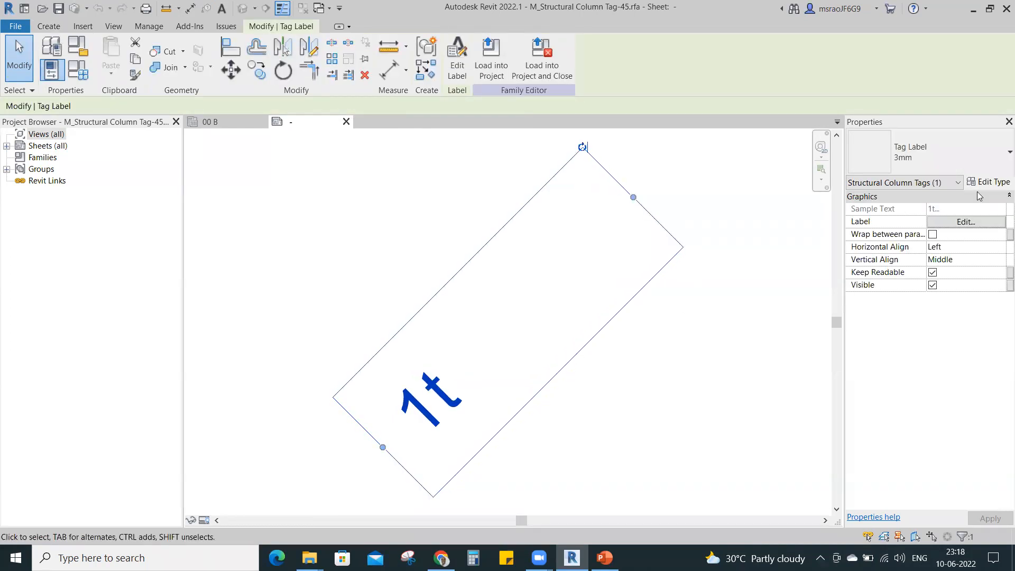
pyautogui.click(660, 388)
pyautogui.click(447, 392)
pyautogui.click(969, 223)
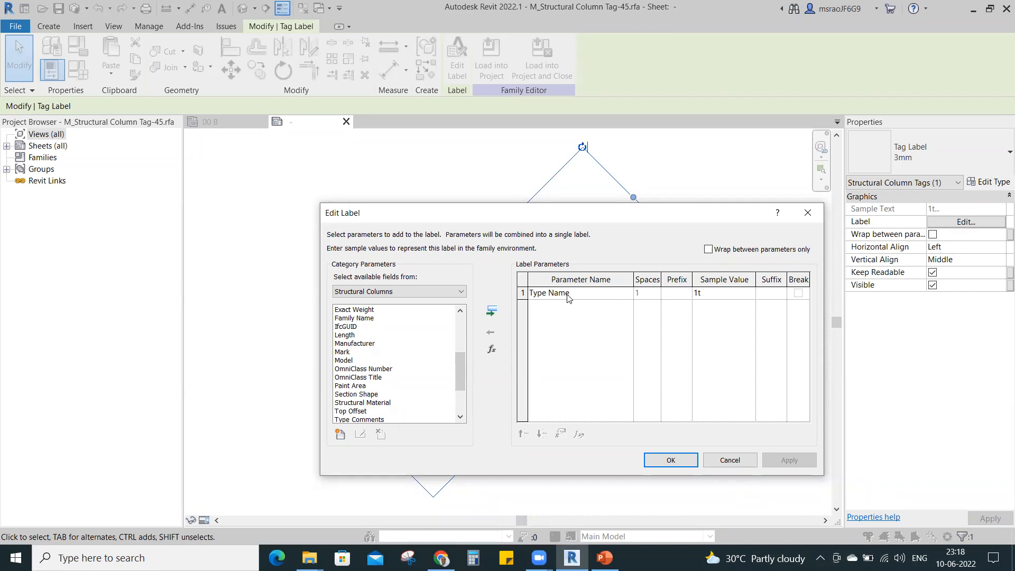
pyautogui.click(674, 459)
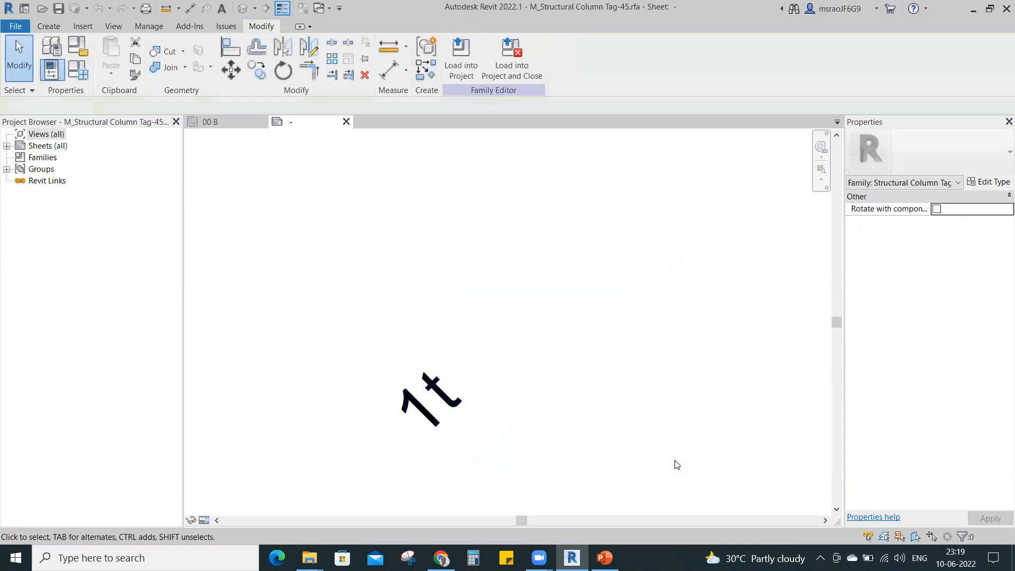
# Return to plan 00 B and check the type properties of the column at grid B-1.
pyautogui.click(219, 121)
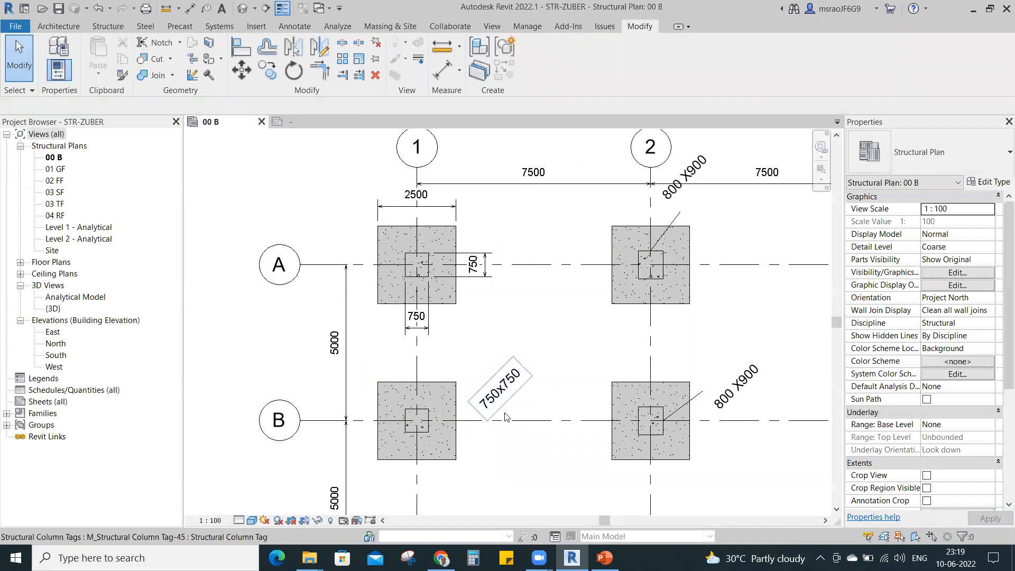
pyautogui.click(424, 412)
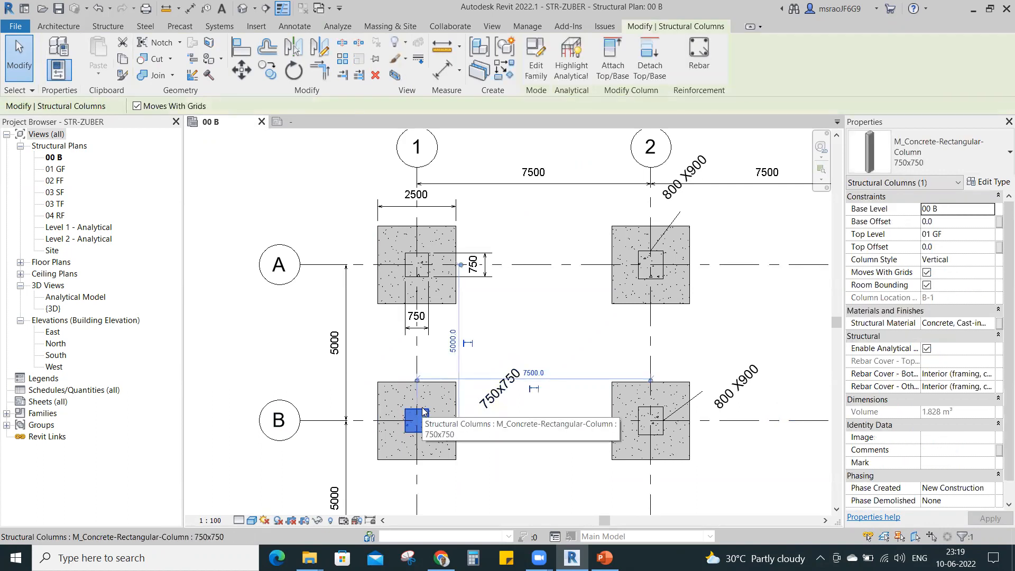
pyautogui.click(996, 183)
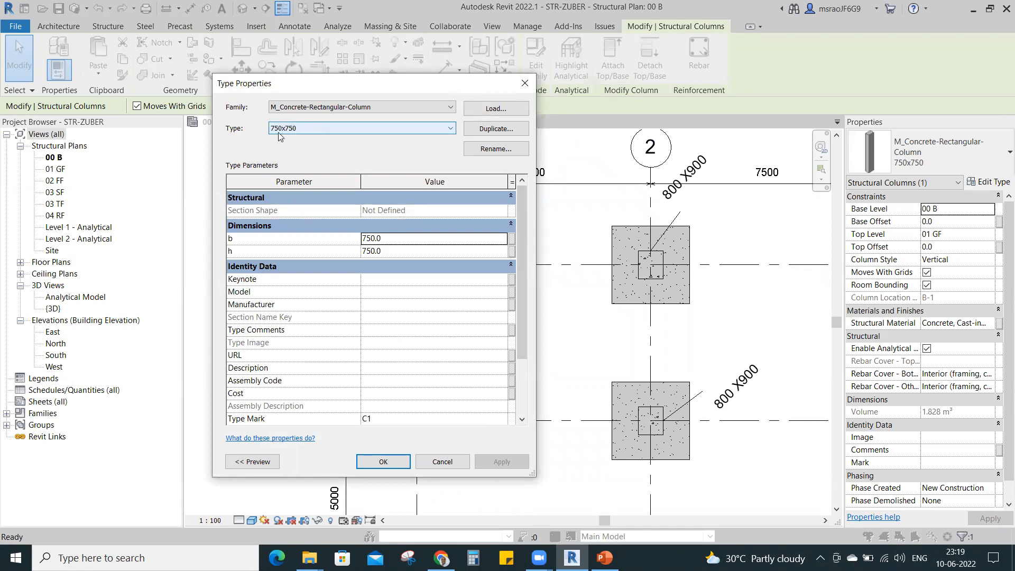
pyautogui.click(456, 464)
pyautogui.click(542, 361)
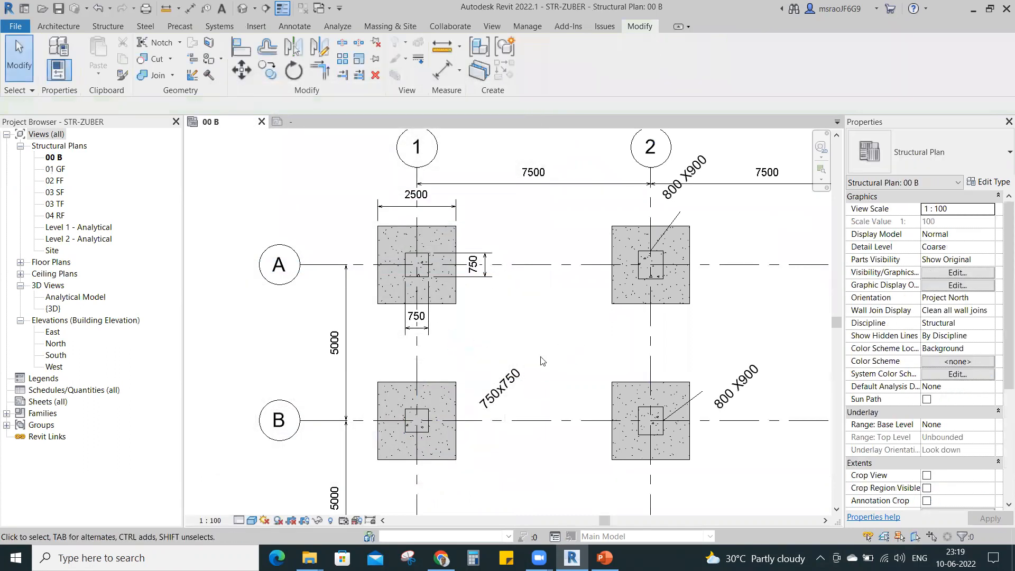
# Replace the Type Name parameter with Type Mark in the label of the M_Structural Column Tag-45 family.
pyautogui.doubleClick(513, 382)
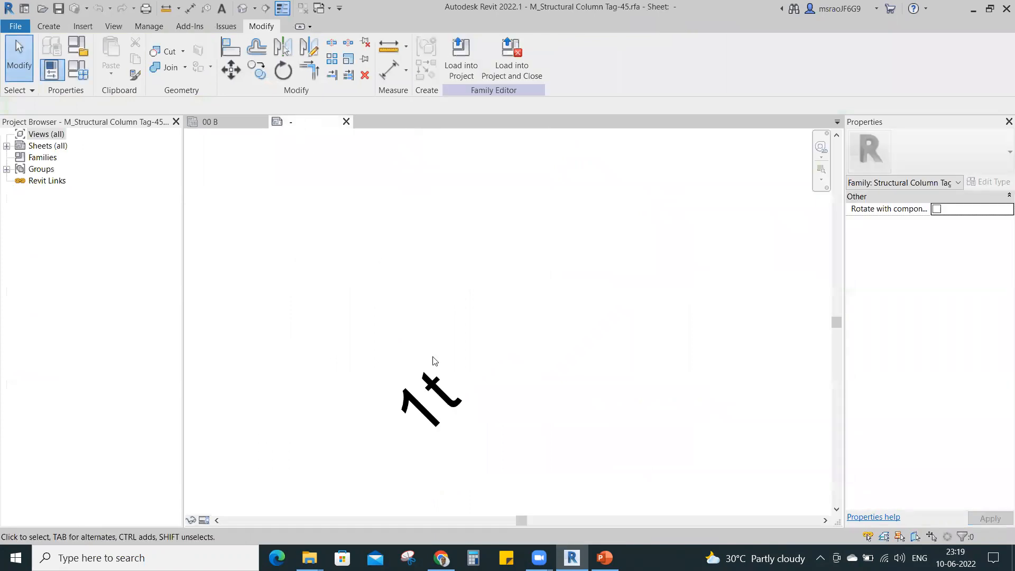
pyautogui.click(431, 398)
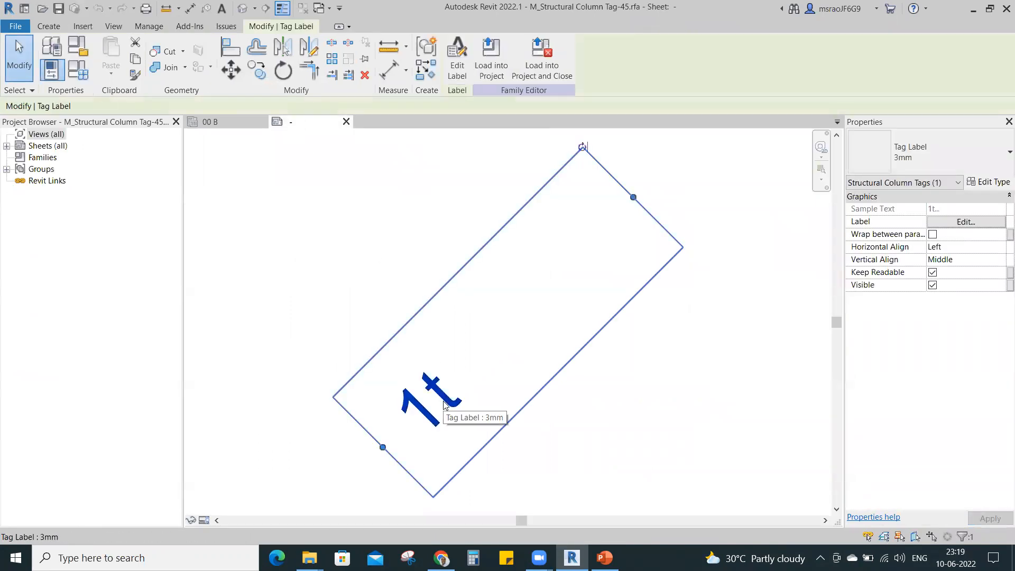
pyautogui.click(967, 222)
pyautogui.click(524, 293)
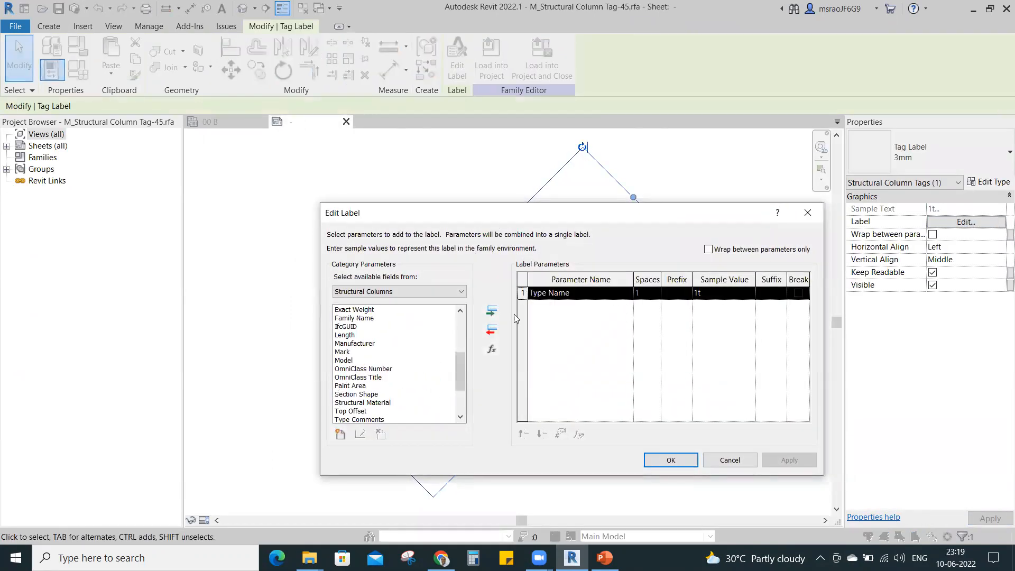
pyautogui.click(491, 332)
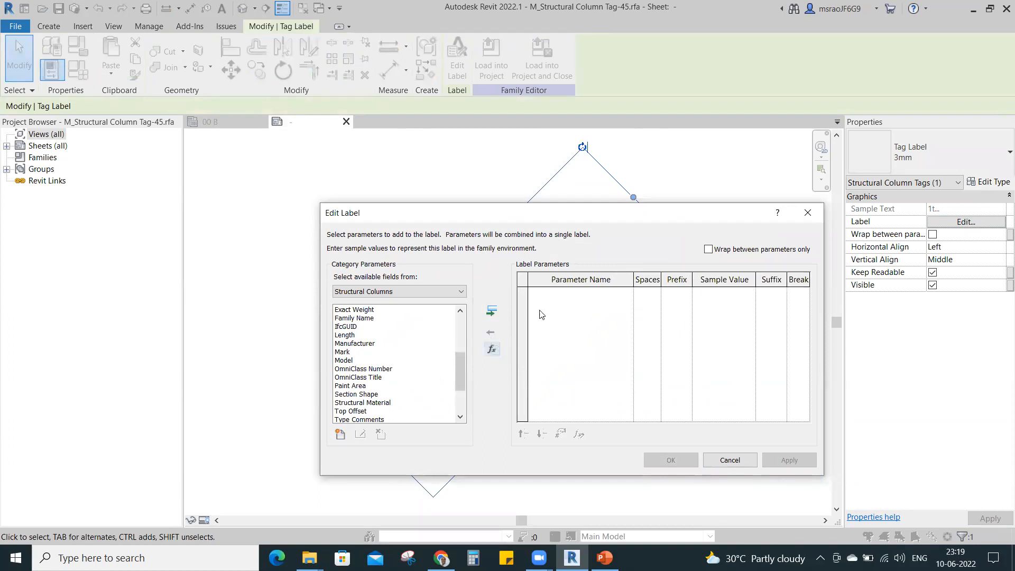
pyautogui.scroll(-2, 459, 377)
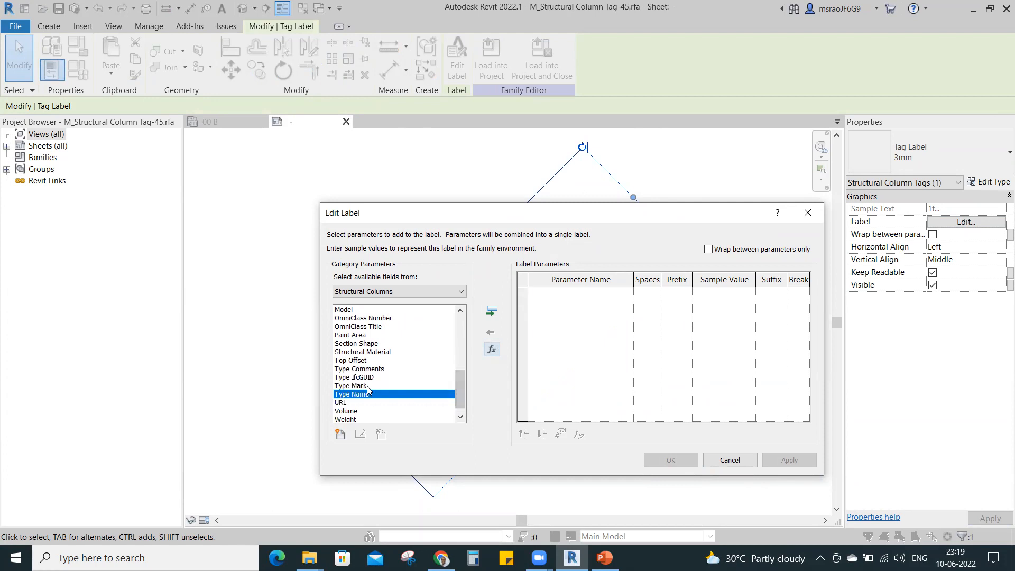
pyautogui.click(370, 386)
pyautogui.click(491, 313)
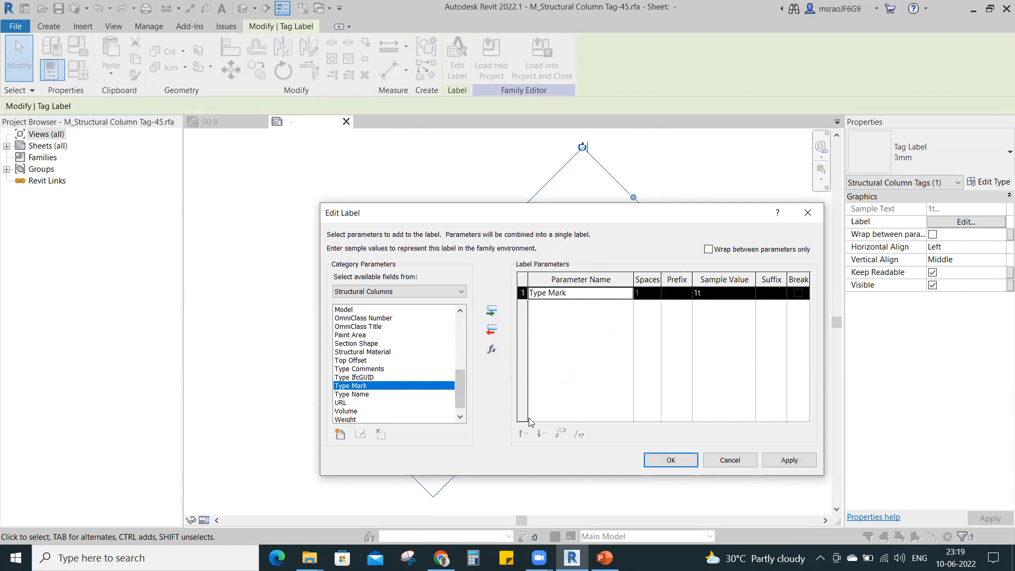
pyautogui.click(670, 458)
# Load the edited tag family into the project, overwriting the existing version and its parameter values.
pyautogui.click(679, 418)
pyautogui.click(466, 63)
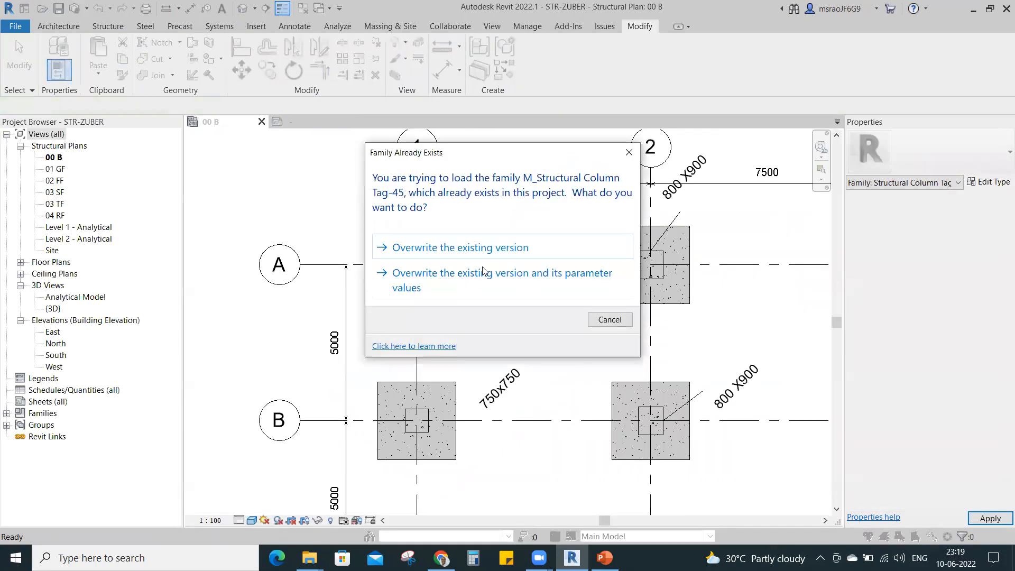
pyautogui.click(483, 273)
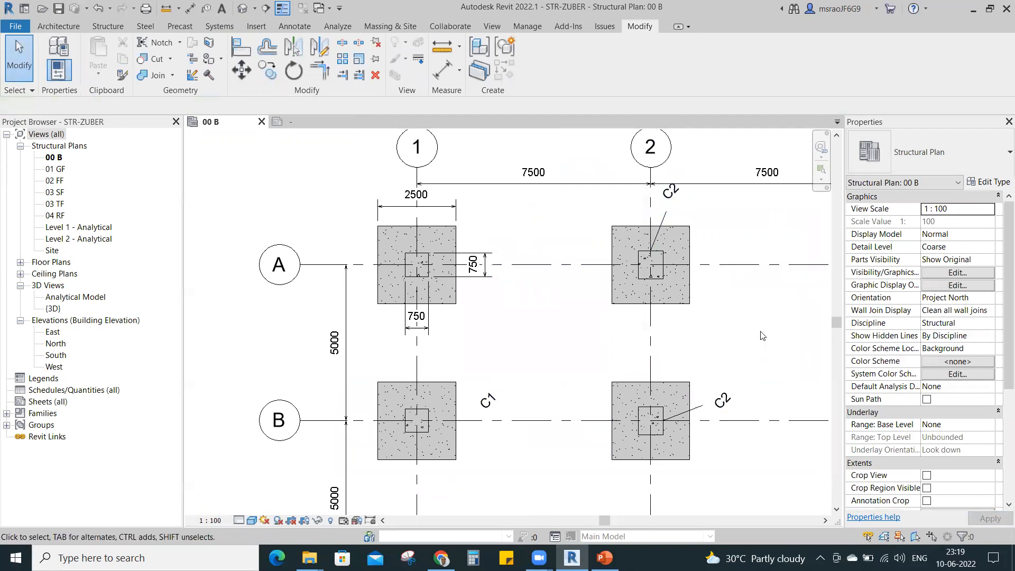
# Open the family of the C1 column tag at grid B-1 for editing again.
pyautogui.scroll(2, 469, 391)
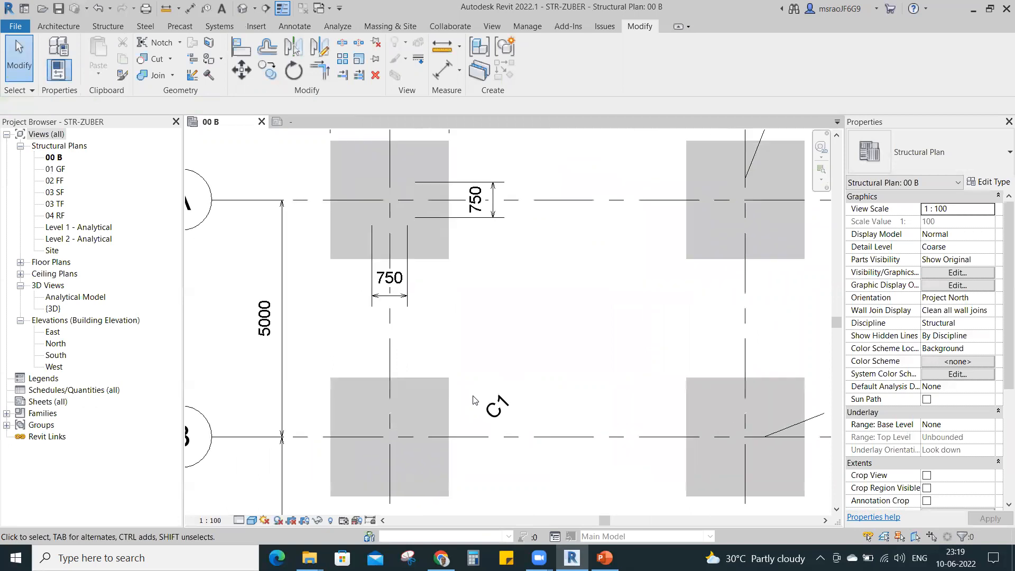
pyautogui.click(505, 412)
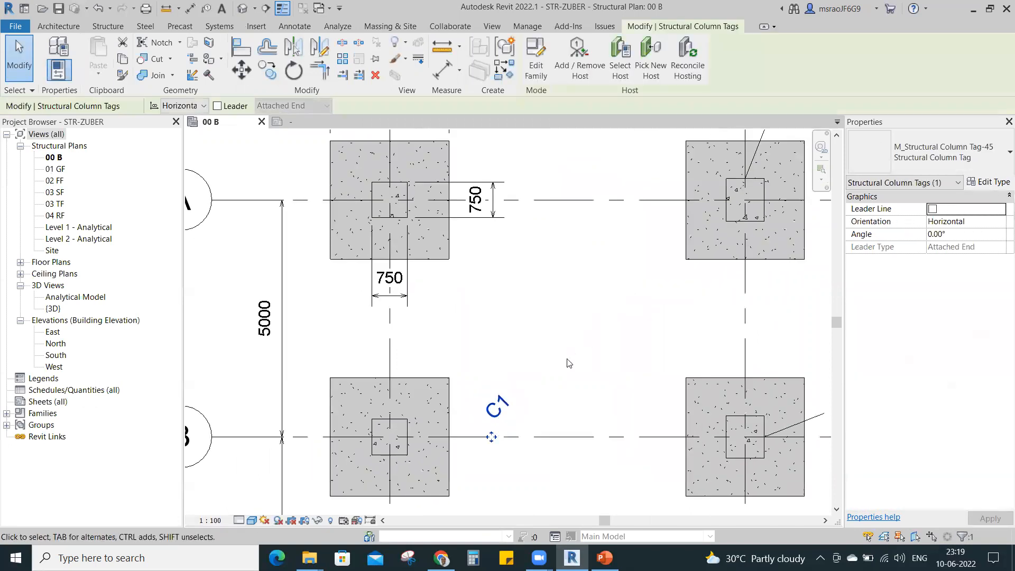
pyautogui.click(537, 61)
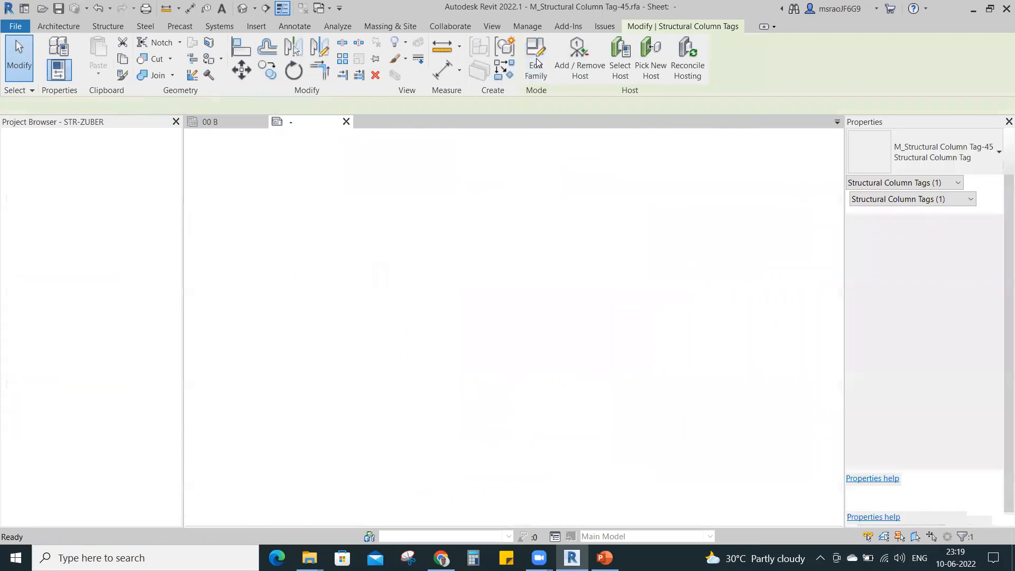
pyautogui.click(603, 215)
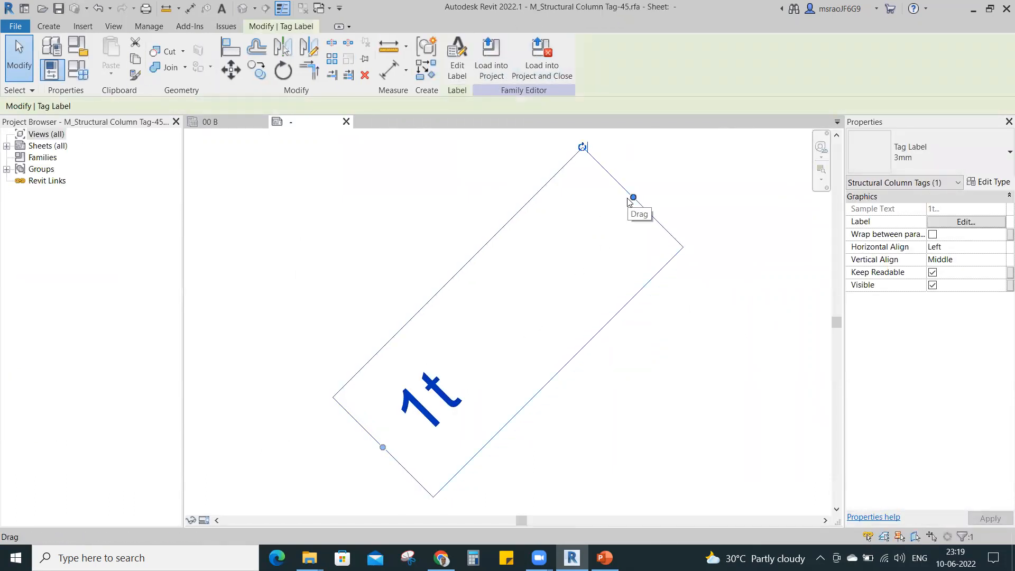
pyautogui.scroll(-5, 635, 266)
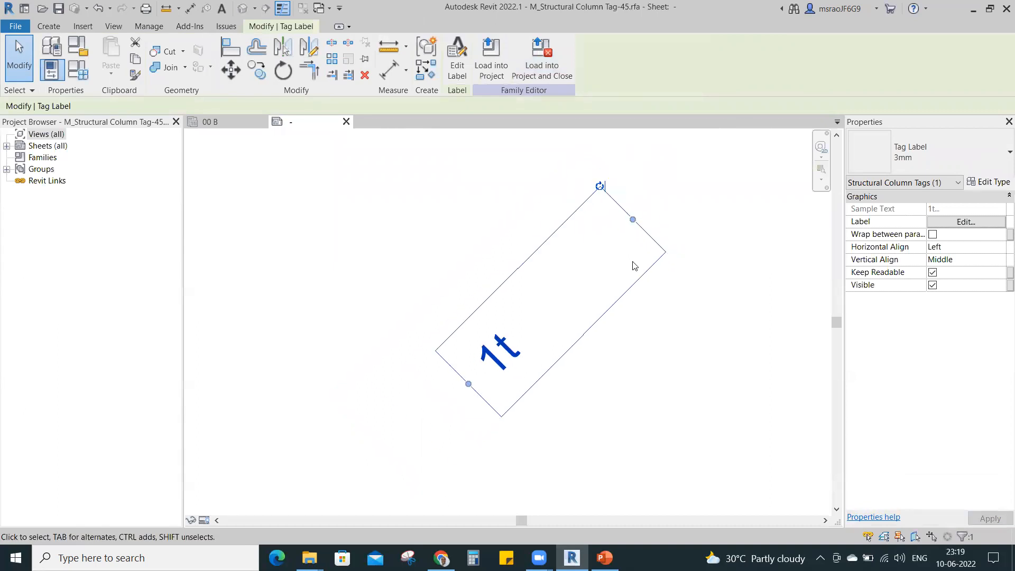
pyautogui.click(670, 347)
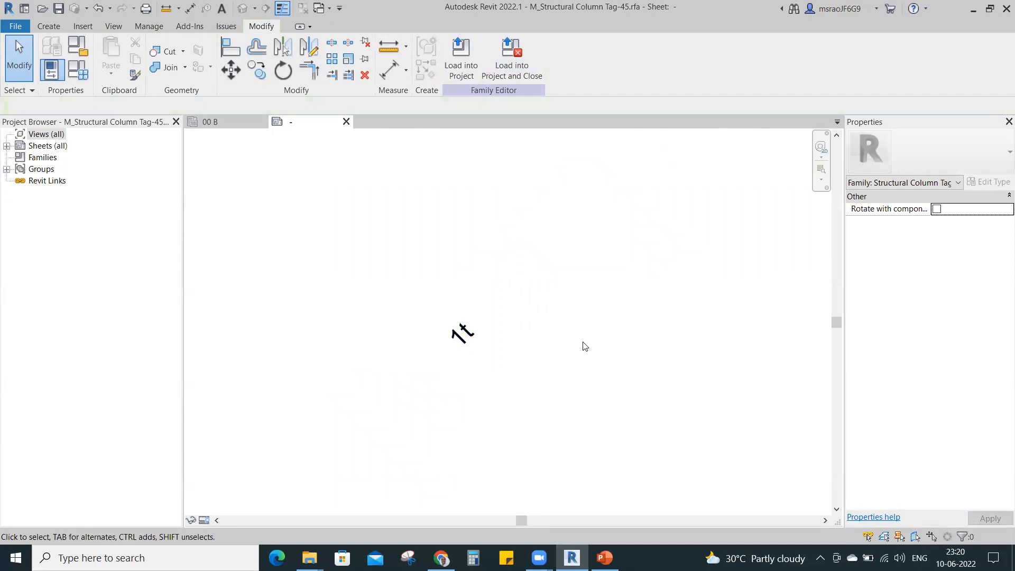
# Rotate the slanted tag label counter-clockwise to a vertical orientation by entering a rotation angle.
pyautogui.click(465, 332)
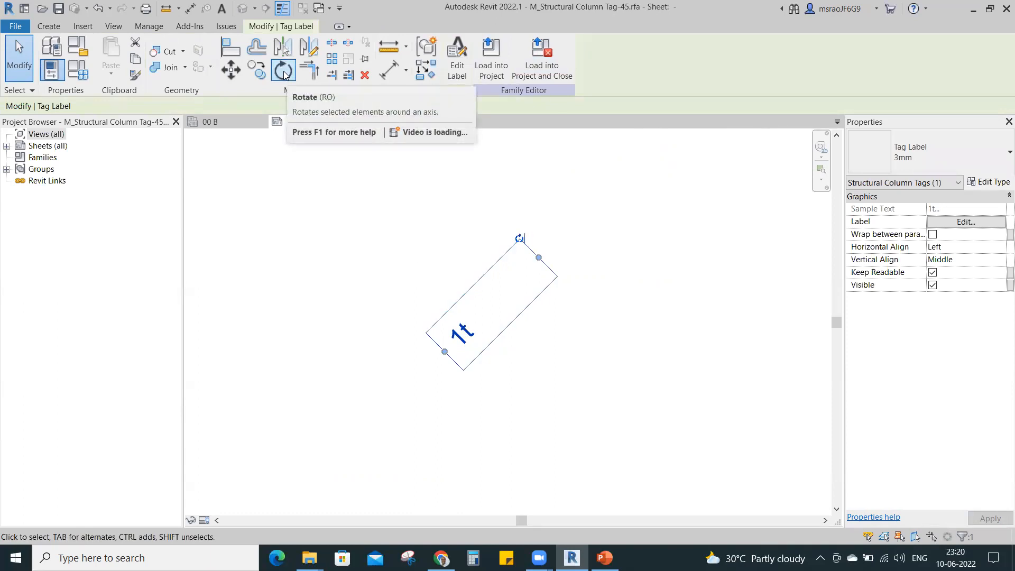
pyautogui.click(283, 70)
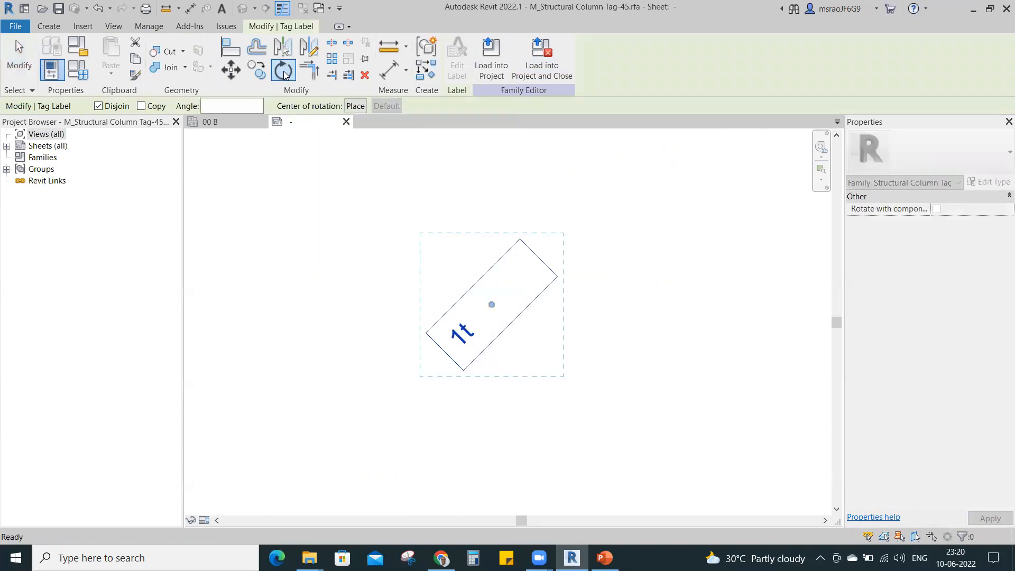
pyautogui.click(215, 106)
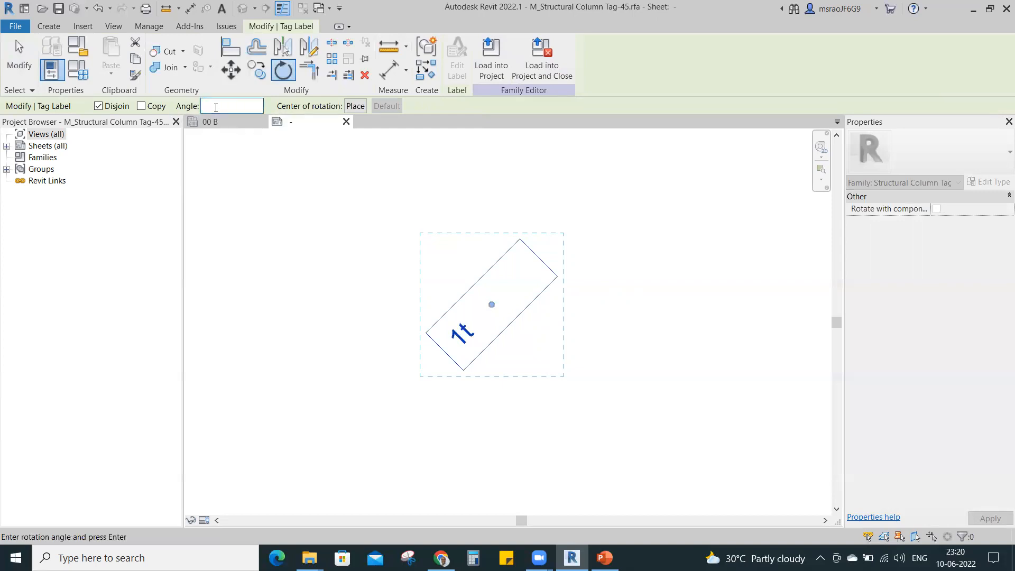
pyautogui.press('Return')
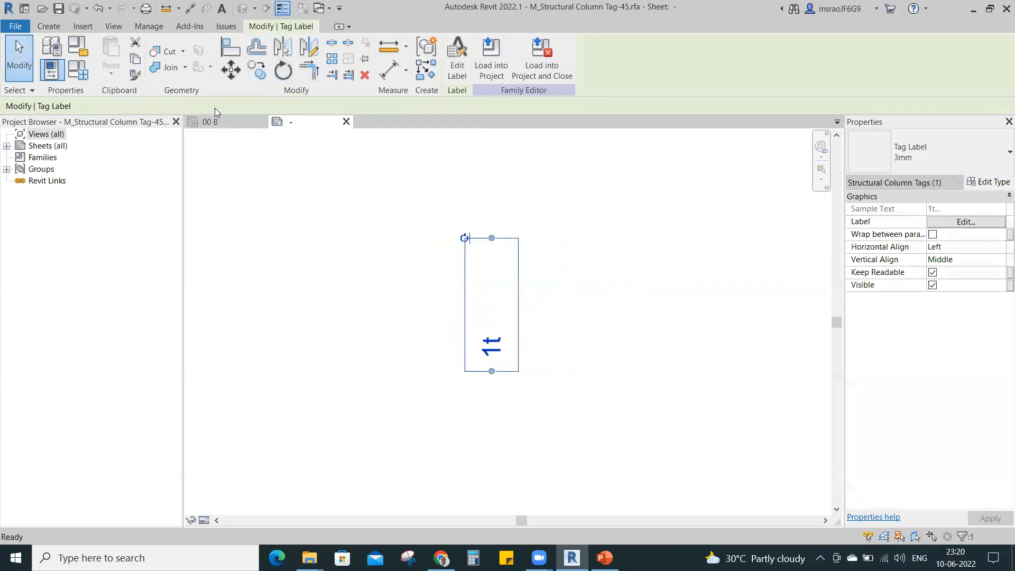
pyautogui.click(564, 275)
pyautogui.click(513, 370)
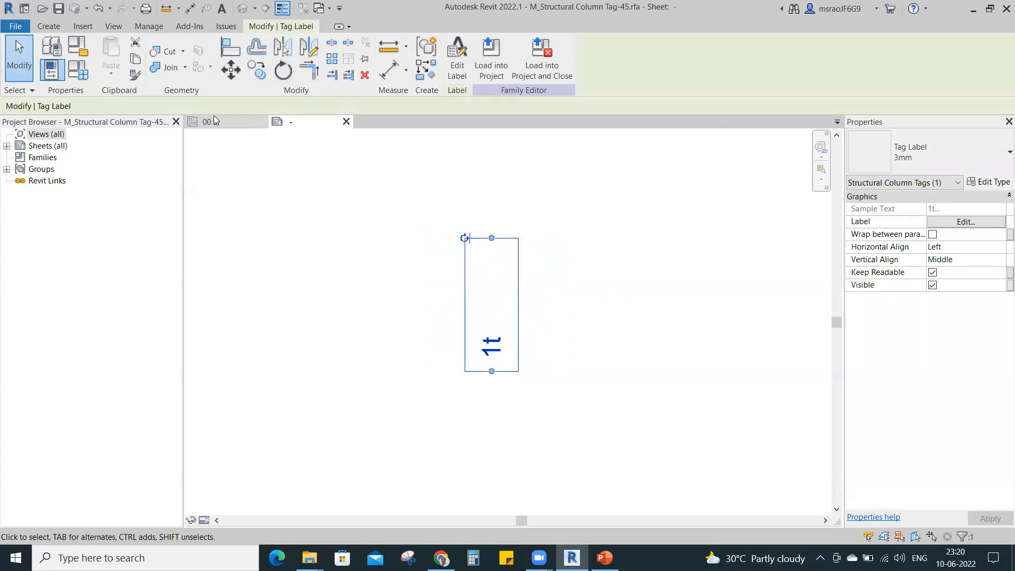
pyautogui.click(283, 70)
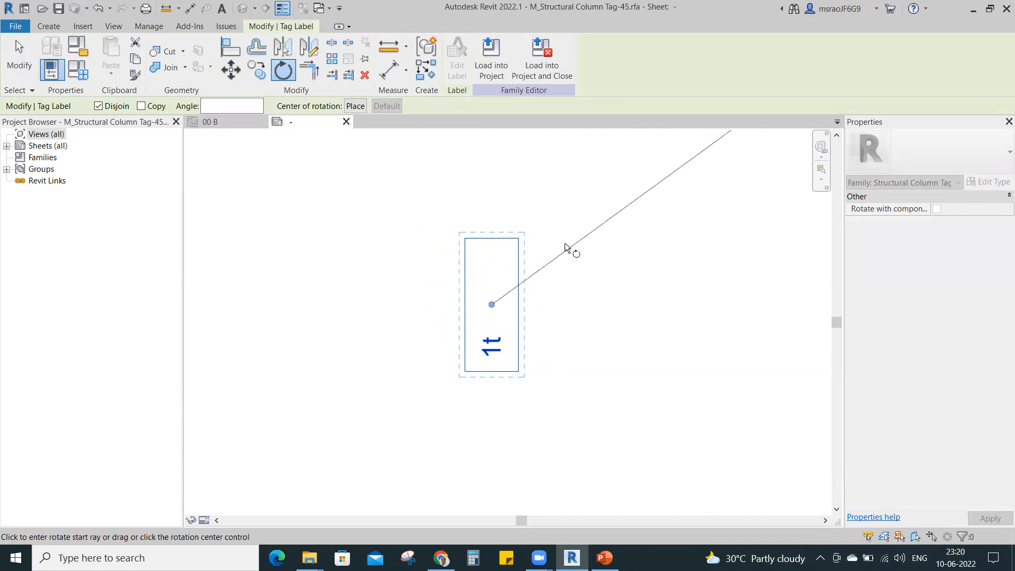
pyautogui.press('Escape')
pyautogui.press('Escape')
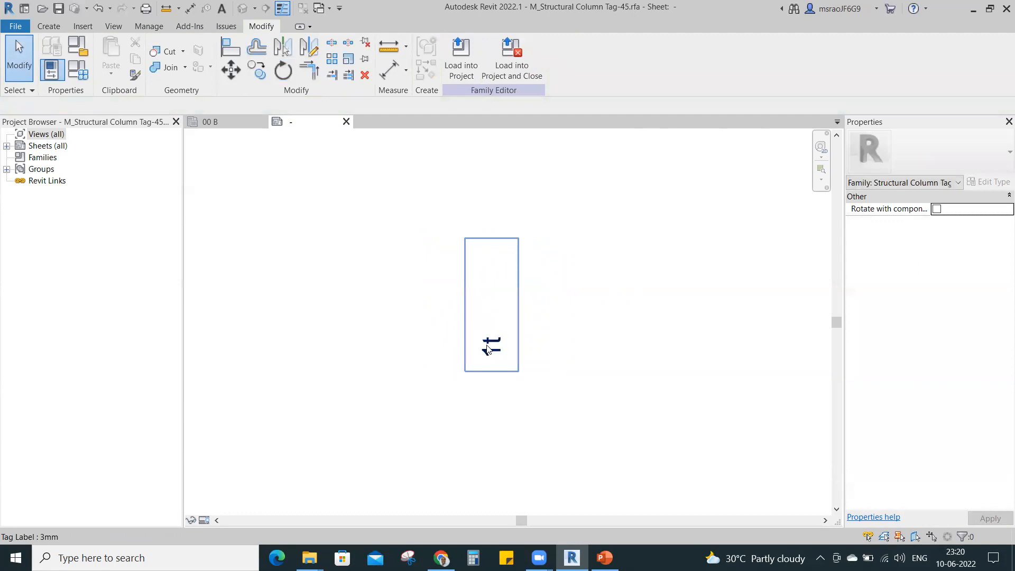
# Rotate the vertical tag label 90° clockwise about its centre so that its text runs horizontally.
pyautogui.click(489, 343)
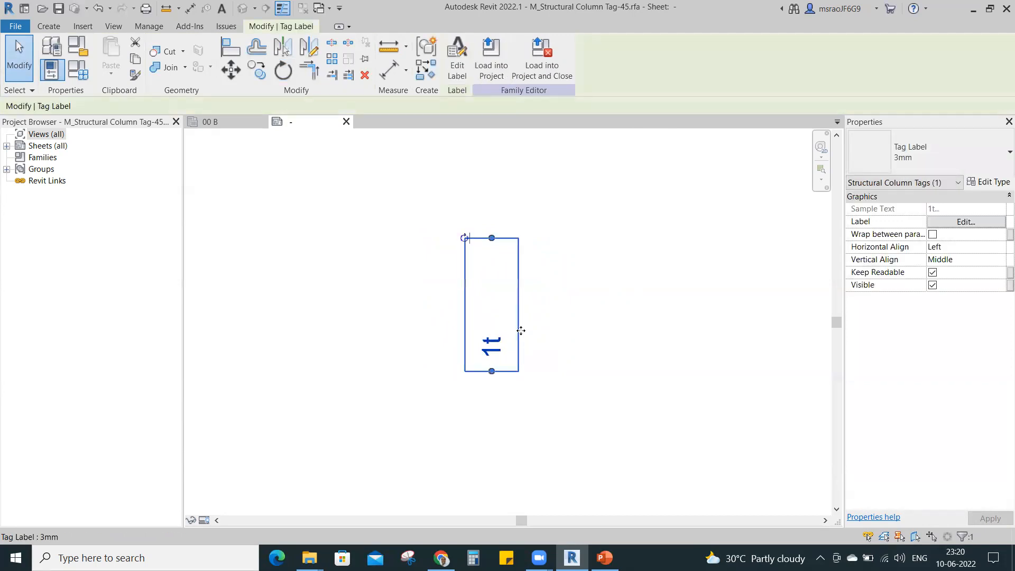
pyautogui.click(286, 78)
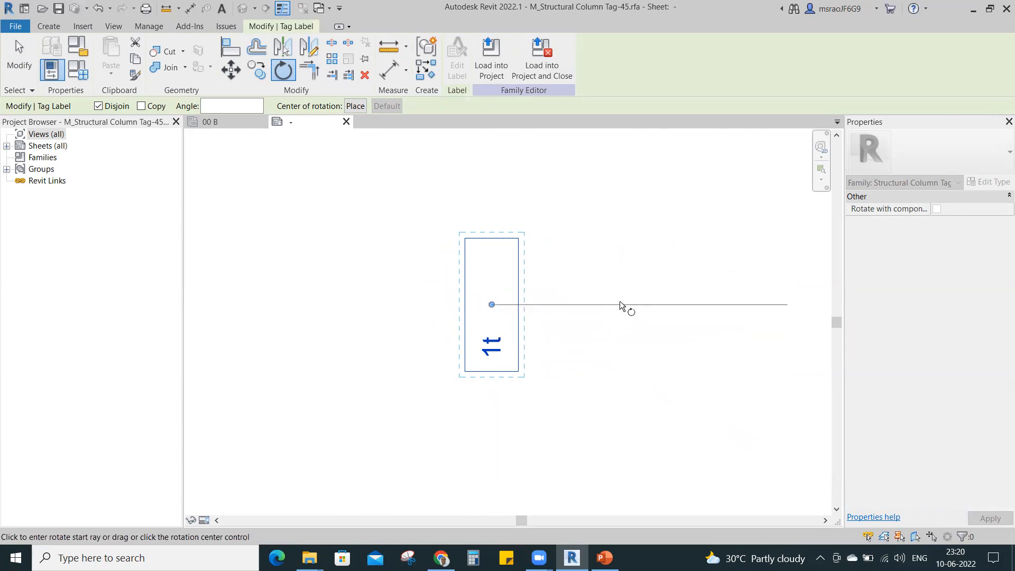
pyautogui.click(639, 305)
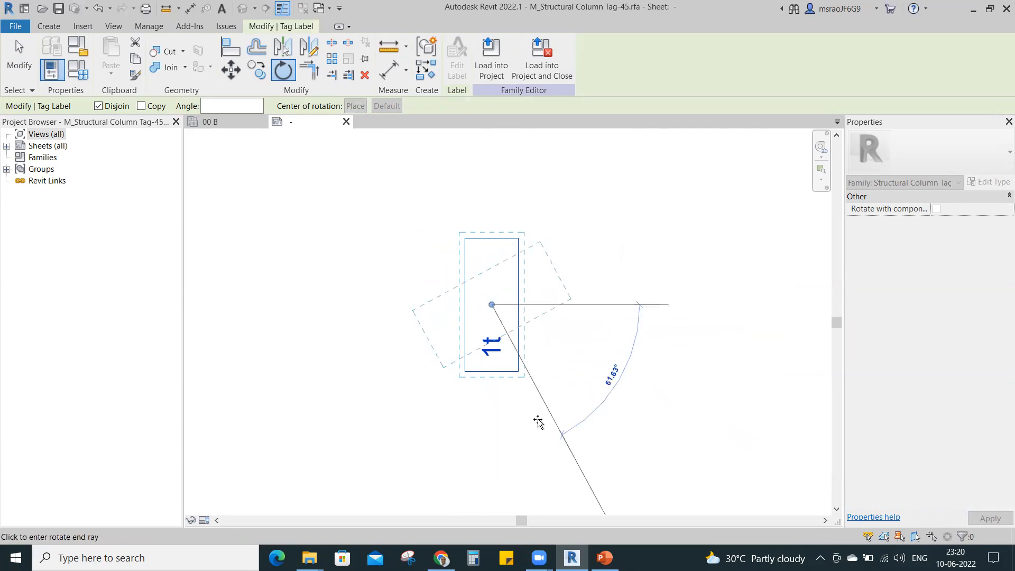
pyautogui.click(492, 449)
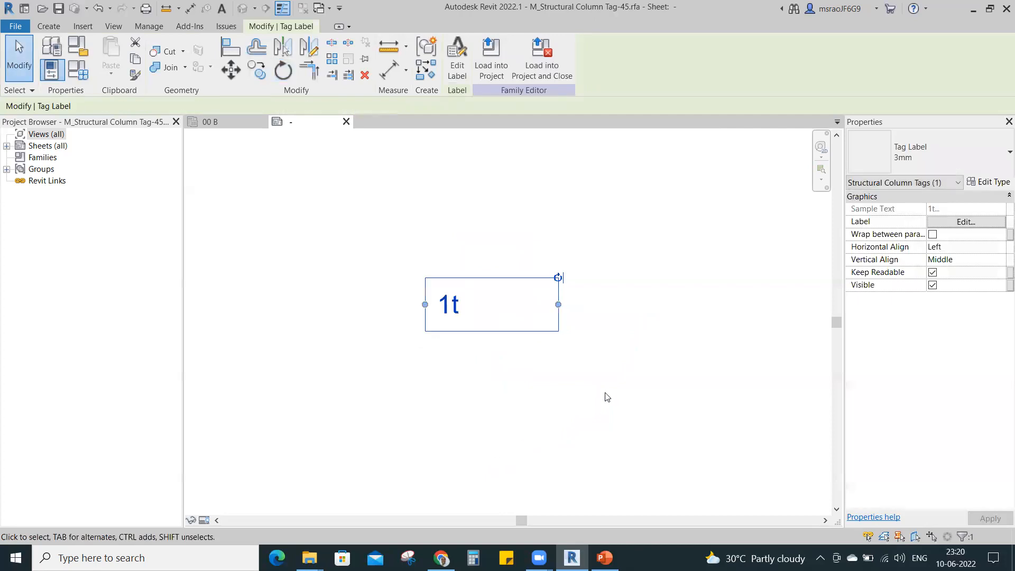
# Try rotating the horizontal tag label 90° counter-clockwise about its centre, and undo the rotation.
pyautogui.click(623, 382)
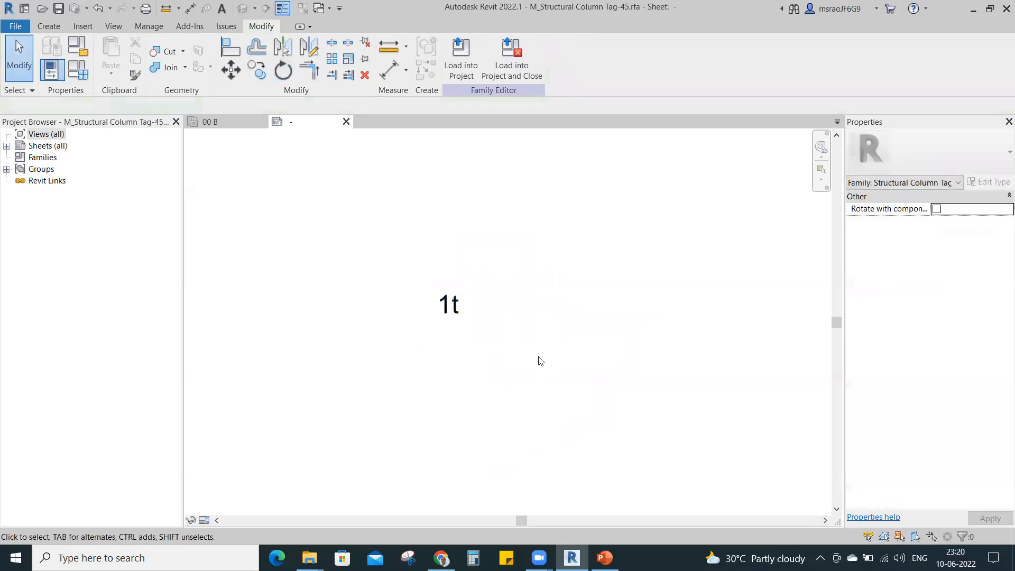
pyautogui.click(475, 300)
pyautogui.click(283, 71)
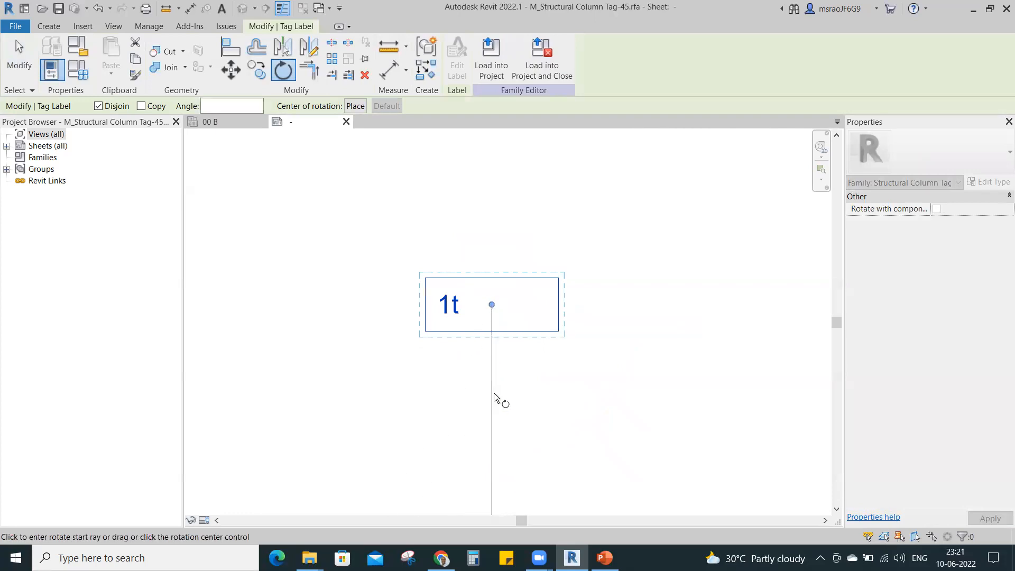
pyautogui.click(496, 398)
pyautogui.click(664, 298)
pyautogui.click(690, 351)
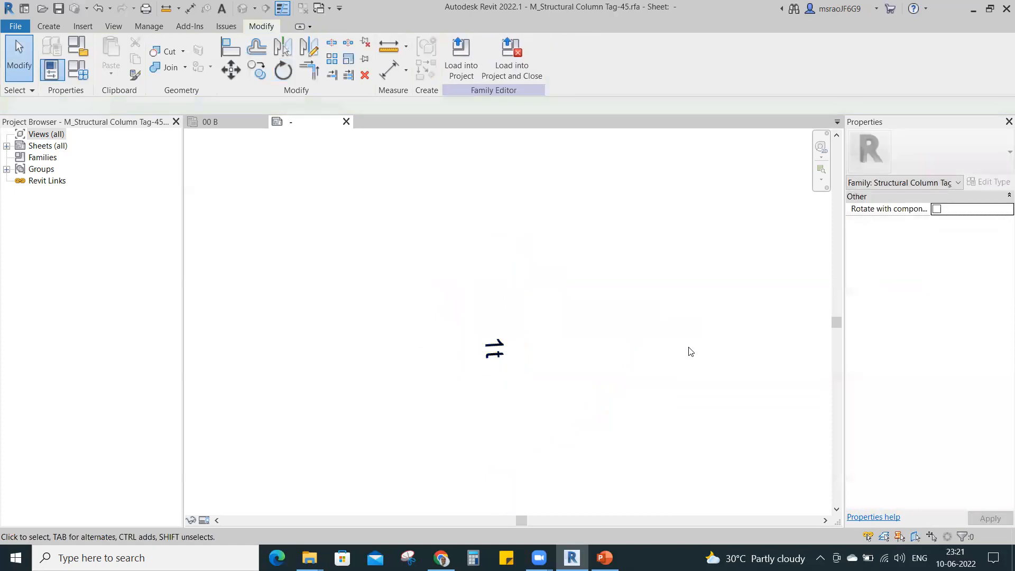
pyautogui.hotkey('ctrl', 'z')
# Rotate the horizontal tag label 90° clockwise about its centre so that it stands vertically.
pyautogui.click(470, 311)
pyautogui.click(287, 79)
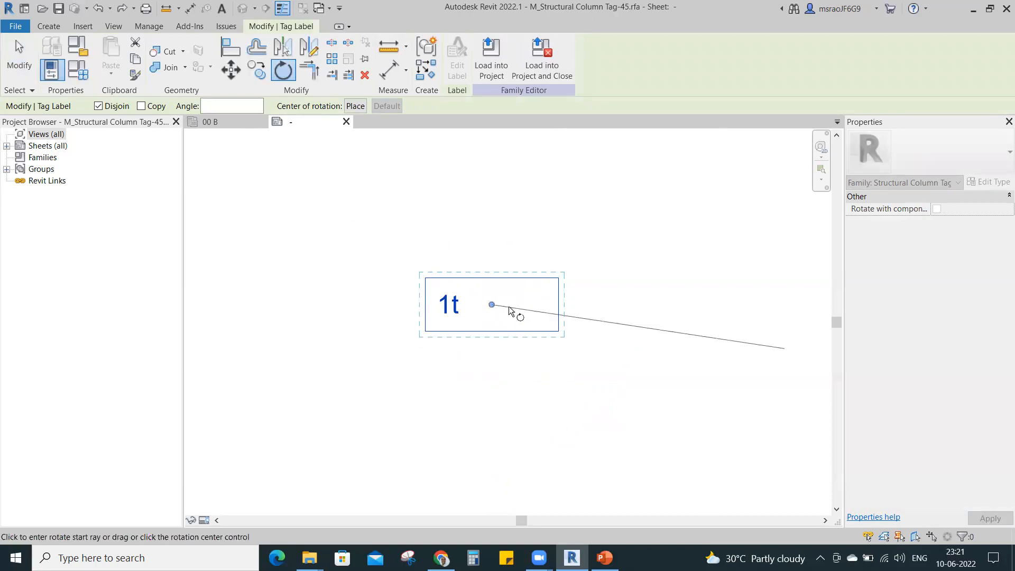
pyautogui.click(657, 304)
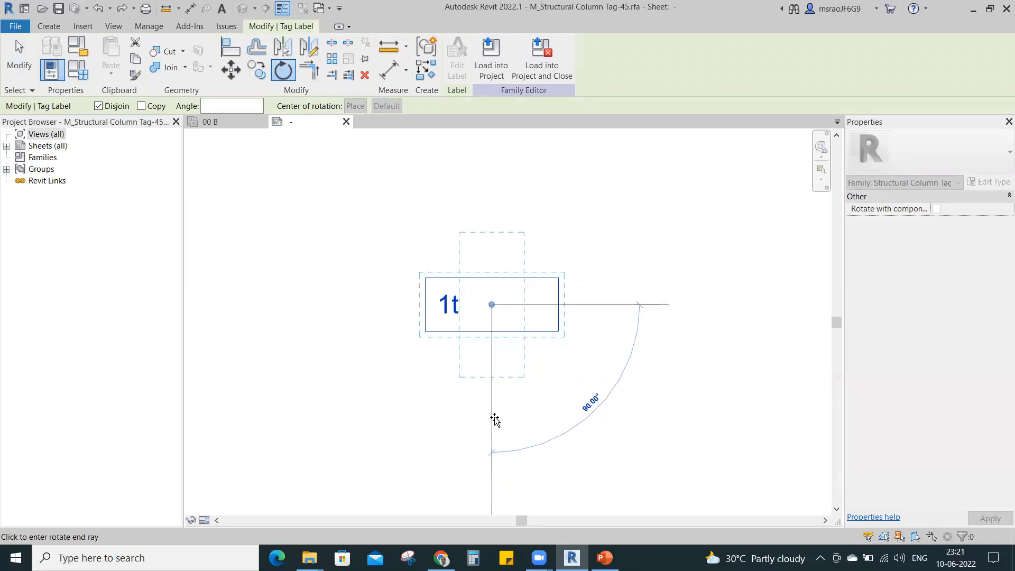
pyautogui.click(496, 421)
# Rotate the vertical tag label 90° counter-clockwise about its centre back to horizontal.
pyautogui.click(284, 70)
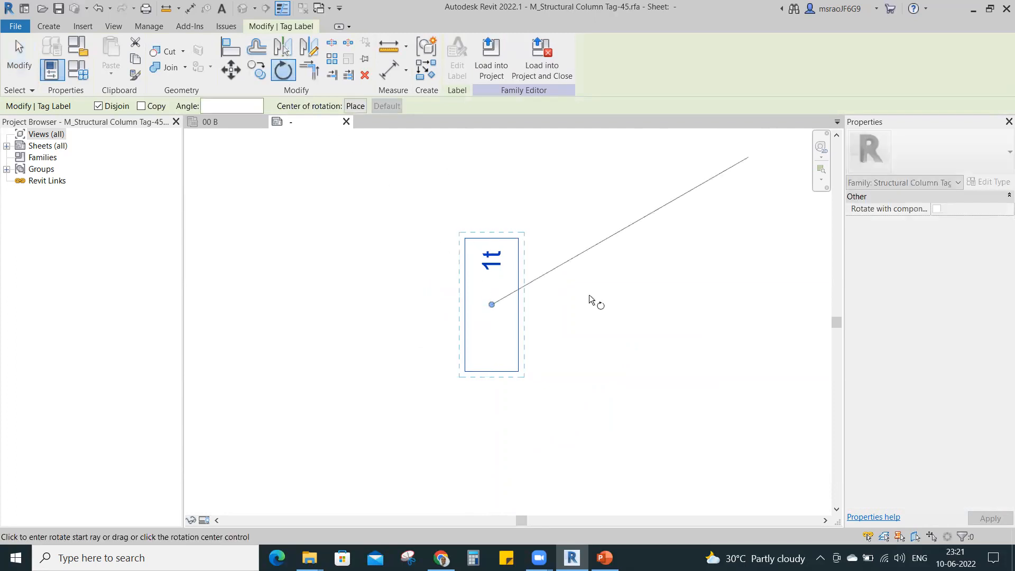
pyautogui.click(495, 458)
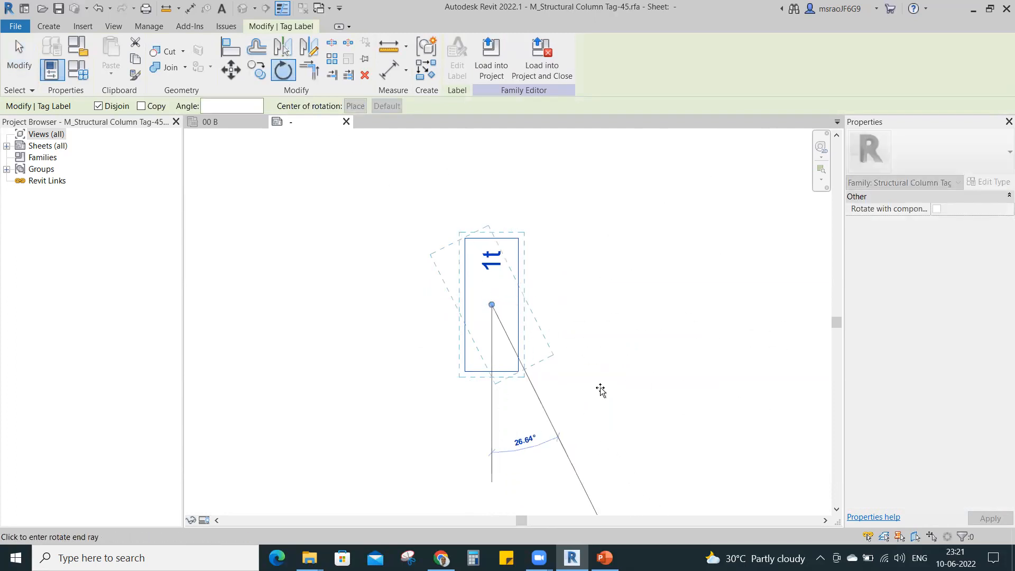
pyautogui.click(635, 305)
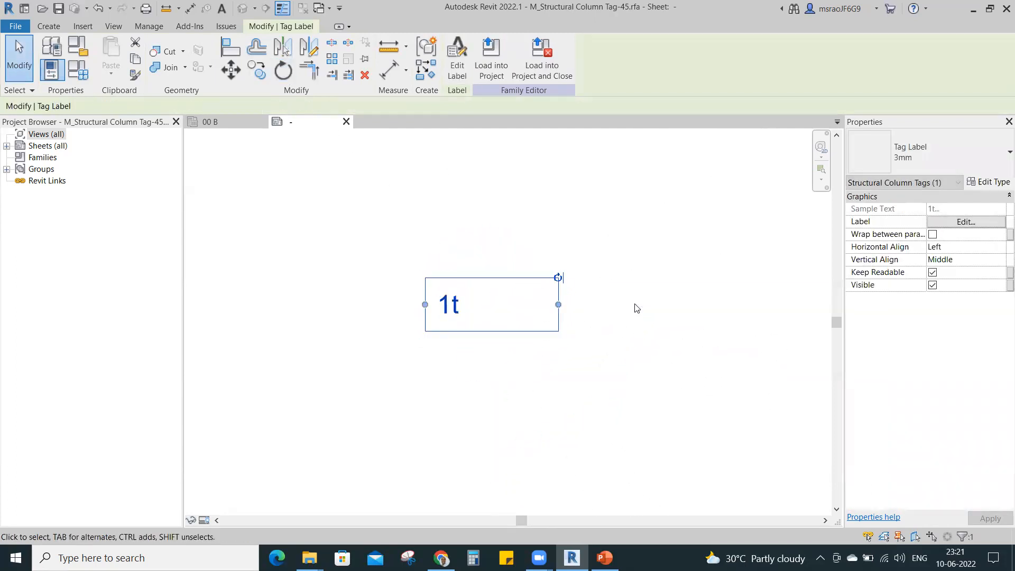
pyautogui.click(656, 342)
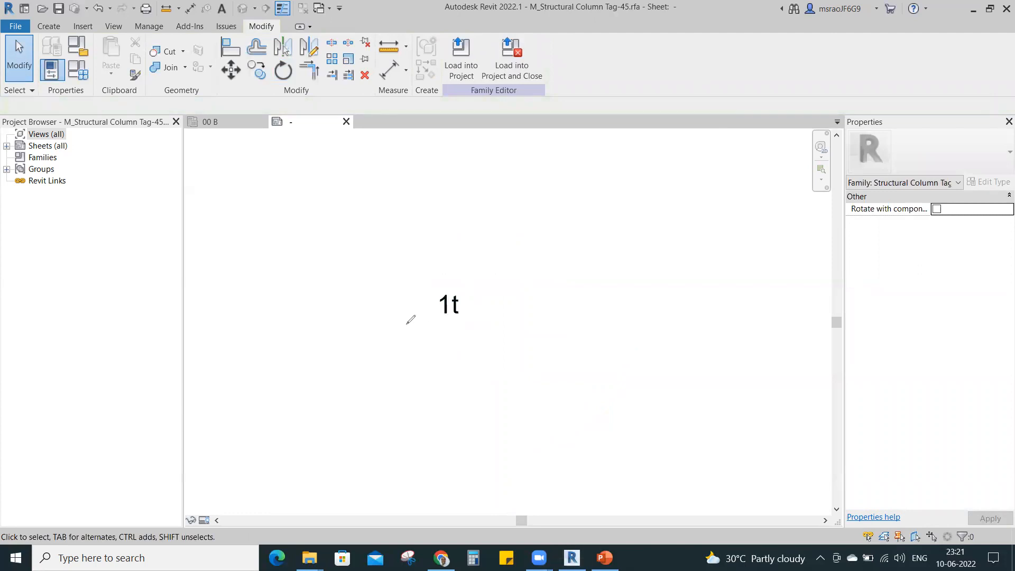
pyautogui.moveTo(399, 324); pyautogui.dragTo(404, 326)
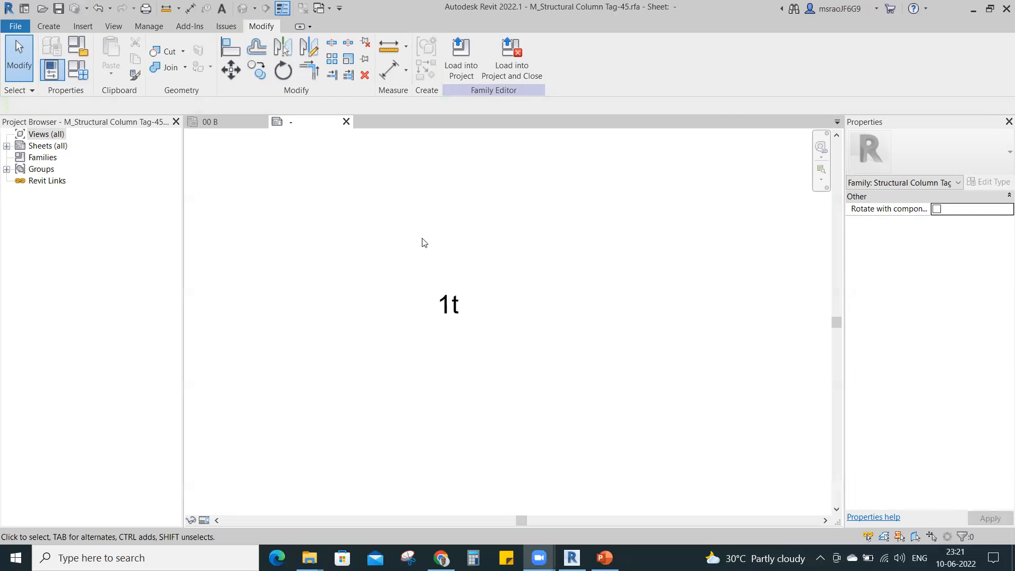
# Try rotating the tag label counter-clockwise about a custom centre at its lower-left corner, and undo the rotation.
pyautogui.click(450, 304)
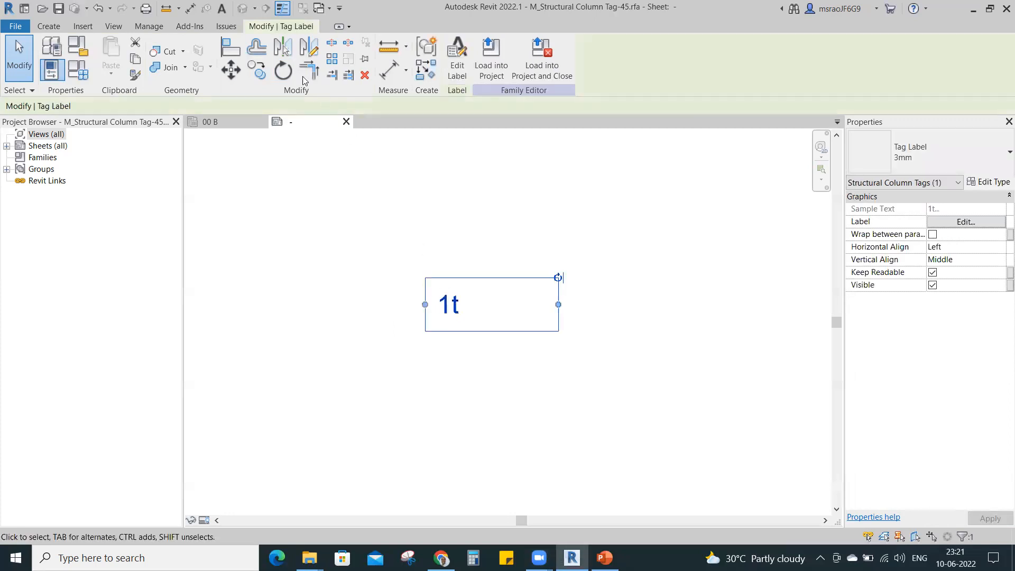
pyautogui.click(285, 71)
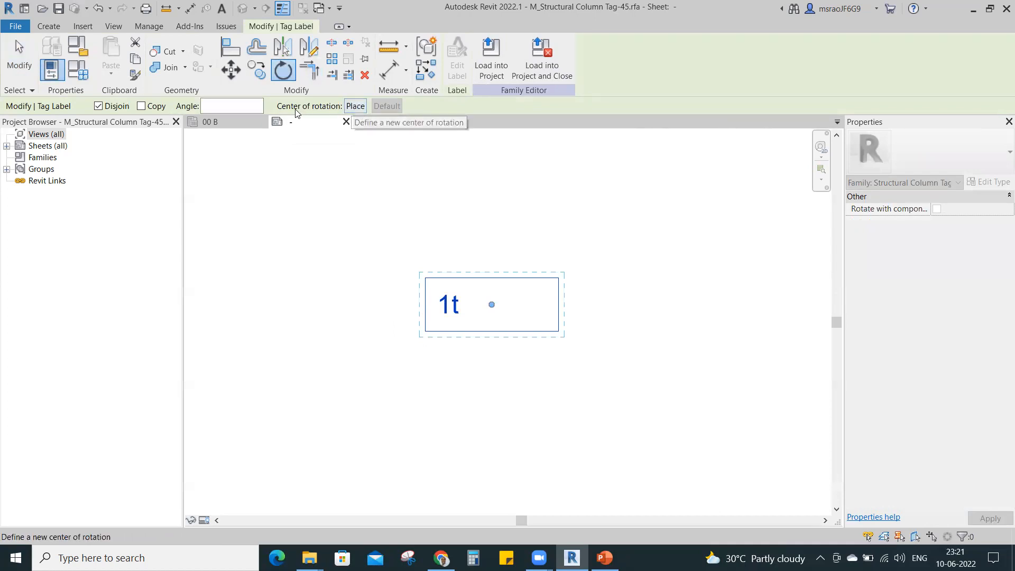
pyautogui.click(355, 106)
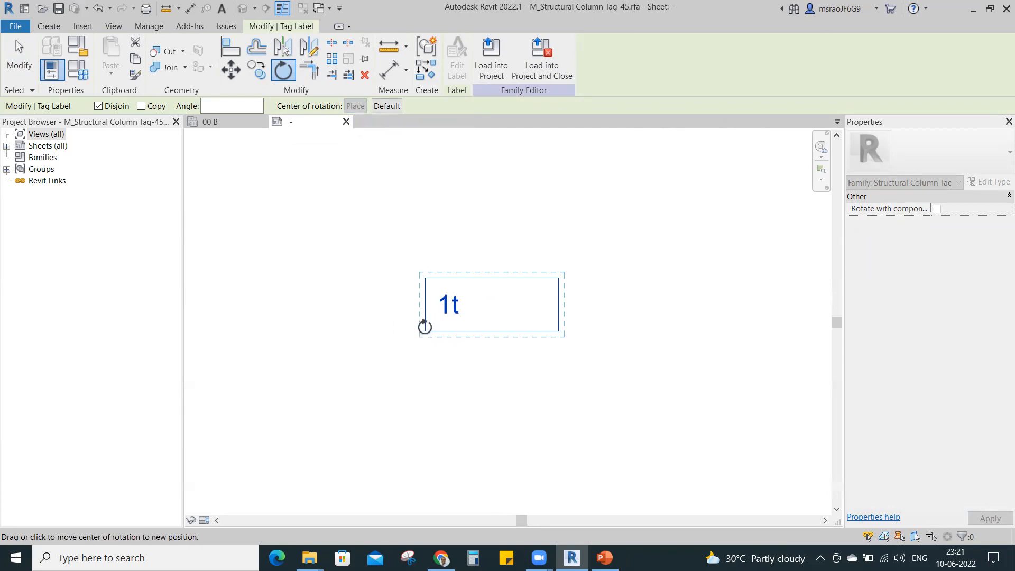
pyautogui.click(422, 333)
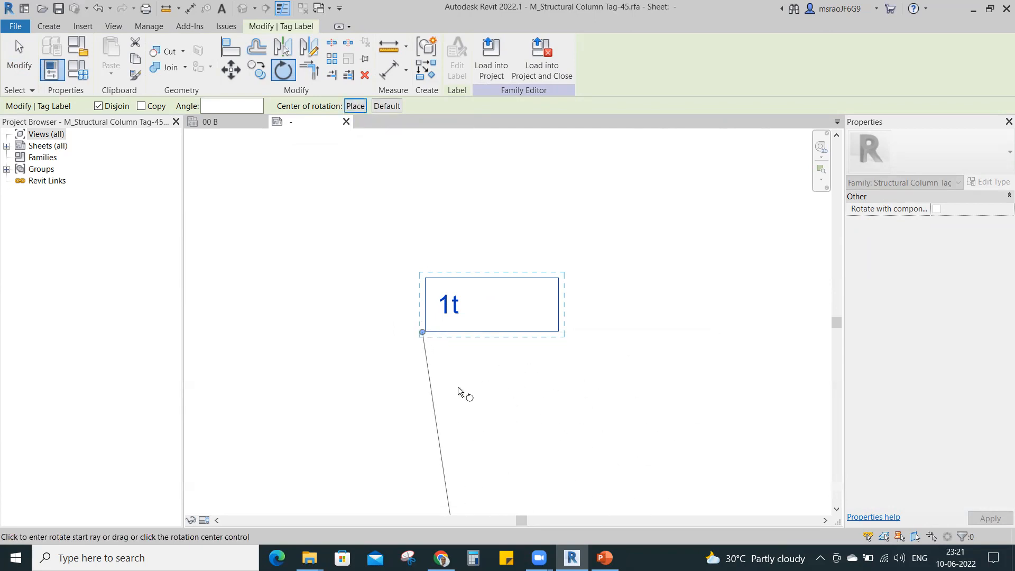
pyautogui.click(564, 334)
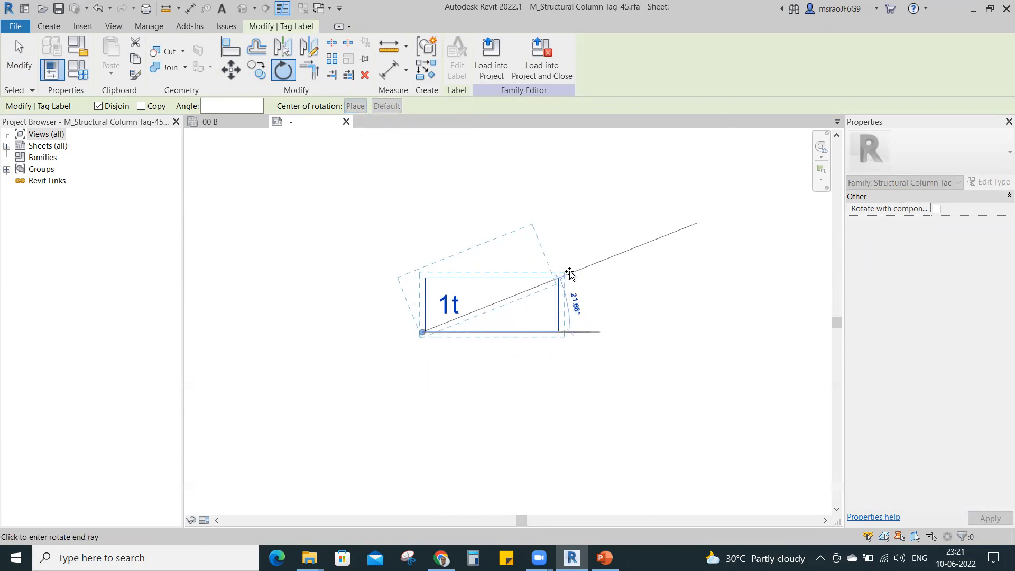
pyautogui.click(572, 270)
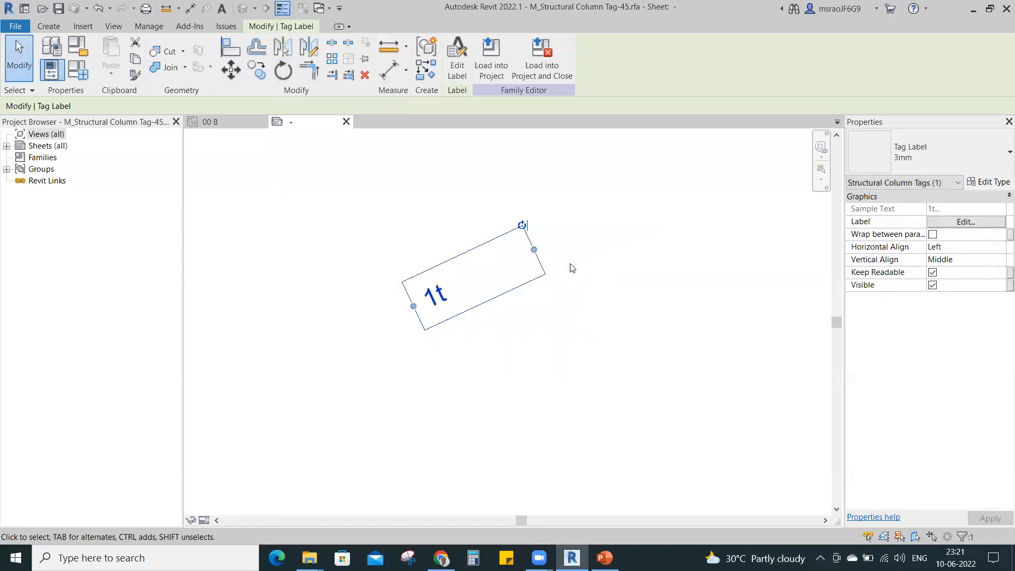
pyautogui.click(572, 269)
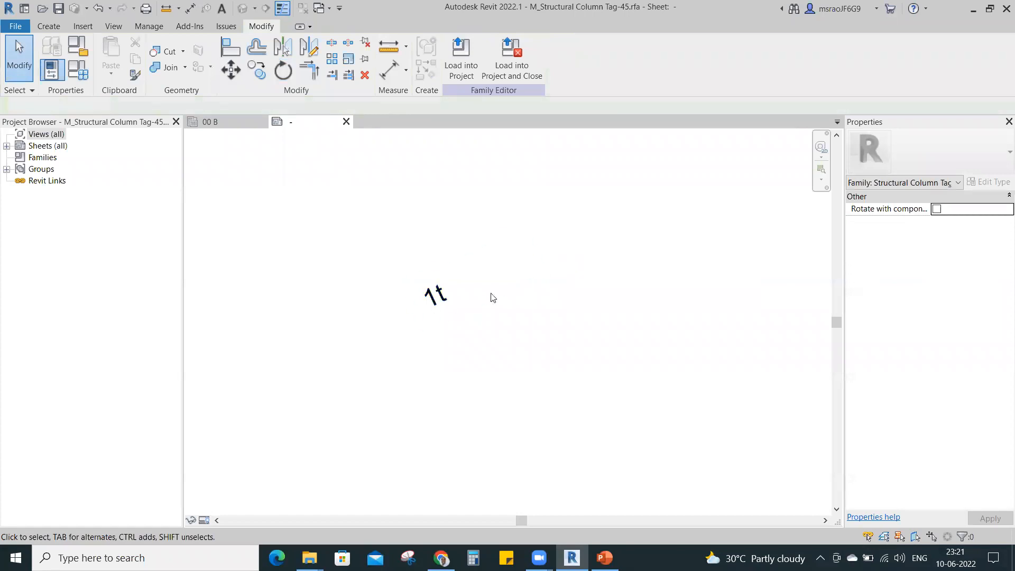
pyautogui.hotkey('ctrl', 'z')
# Load the edited structural column tag family with its horizontal label into the project, replacing the loaded version.
pyautogui.click(442, 307)
pyautogui.click(653, 306)
pyautogui.click(460, 59)
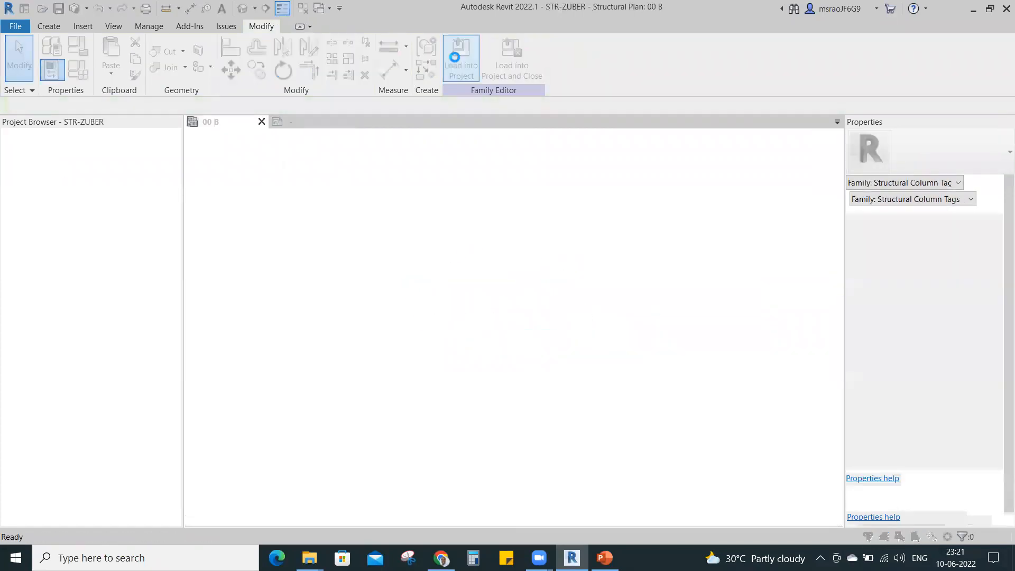
pyautogui.click(467, 279)
# Move the C2 tag at grid A-2 to the right of its footing and turn off its leader line.
pyautogui.scroll(-3, 457, 376)
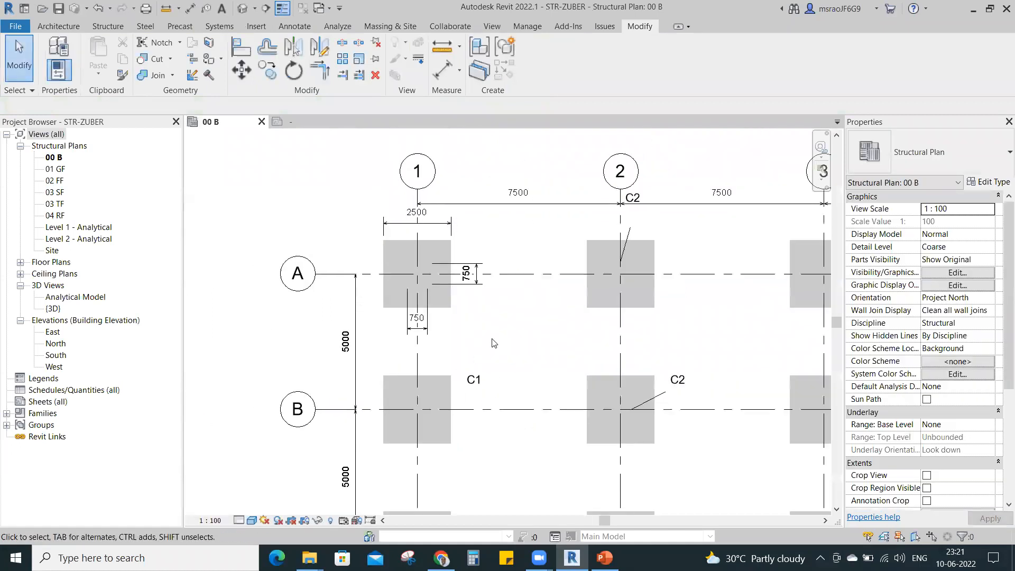
pyautogui.click(639, 201)
pyautogui.moveTo(639, 202); pyautogui.dragTo(680, 297)
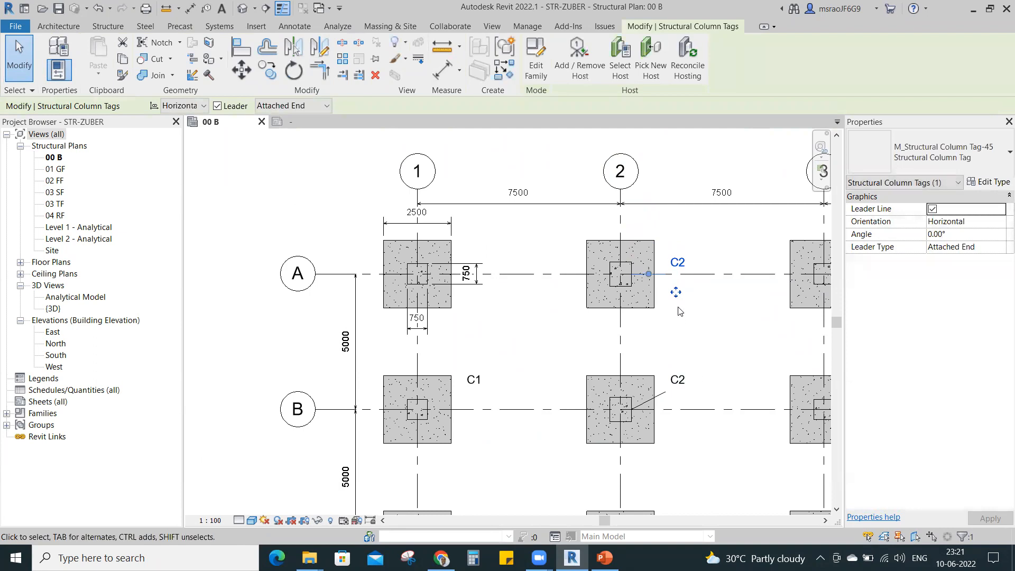
pyautogui.click(217, 107)
pyautogui.click(699, 328)
# Turn off the leader line of the C2 tag at grid B-2 and move the tag below grid line B.
pyautogui.click(674, 384)
pyautogui.click(217, 106)
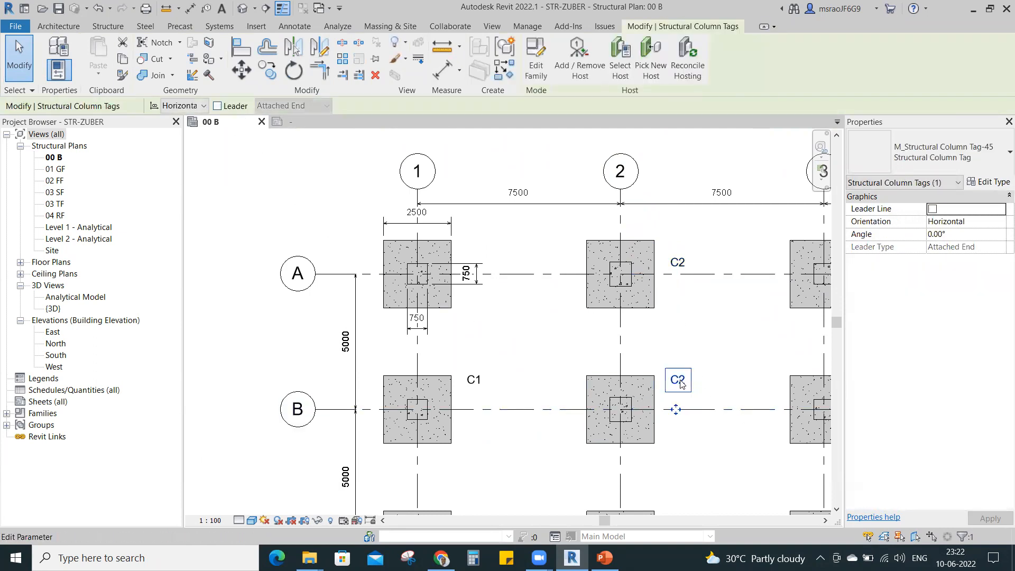
pyautogui.moveTo(676, 412); pyautogui.dragTo(666, 458)
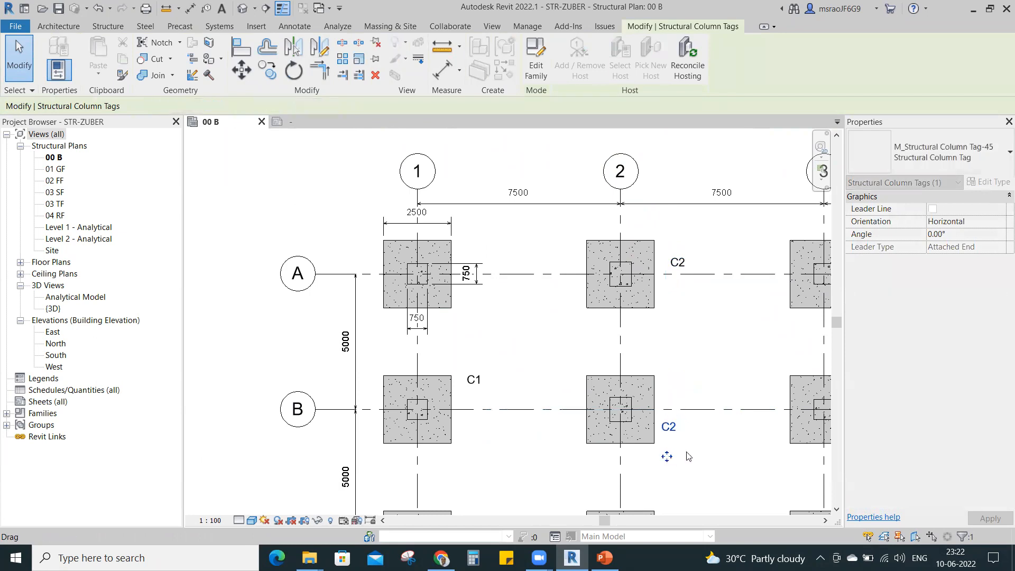
pyautogui.click(688, 456)
# Move the C1 tag at grid B-1 below grid line B, level with the neighbouring C2 tag.
pyautogui.click(472, 408)
pyautogui.moveTo(471, 409); pyautogui.dragTo(488, 443)
pyautogui.click(516, 377)
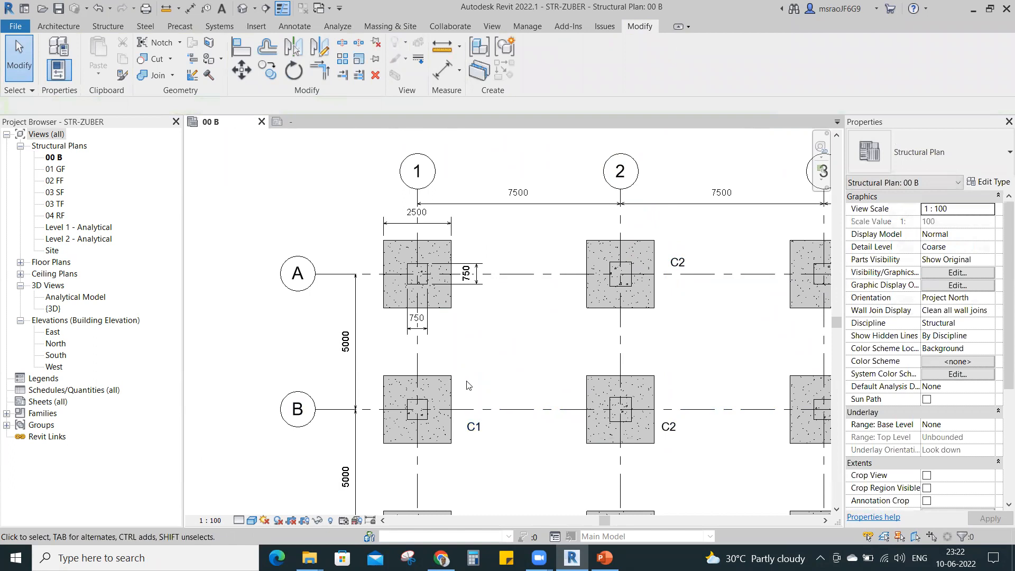
# Tag the rectangular footing at grid B-1 by category with a horizontal structural foundation tag that has a leader.
pyautogui.scroll(2, 448, 388)
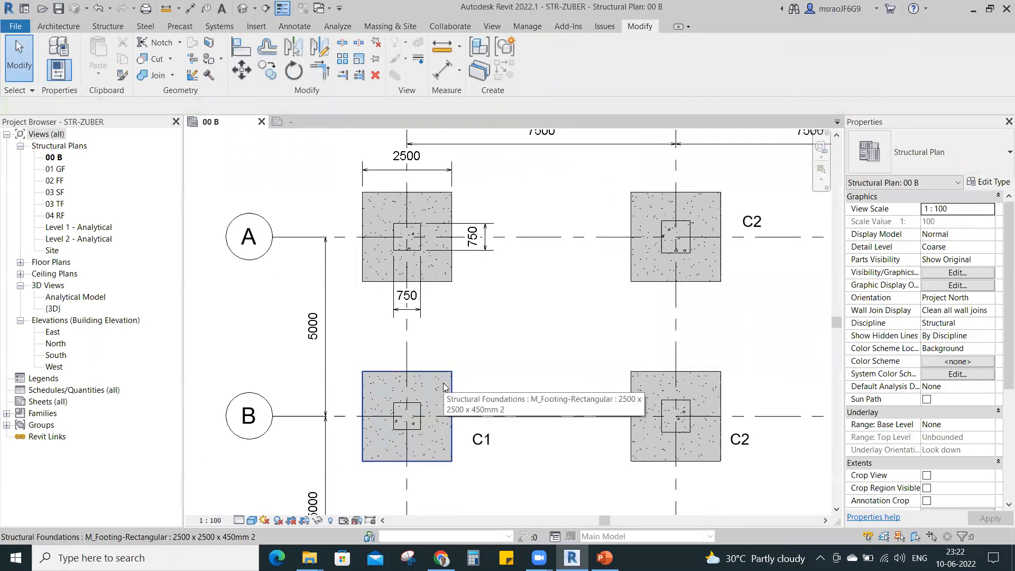
pyautogui.click(445, 387)
pyautogui.click(534, 385)
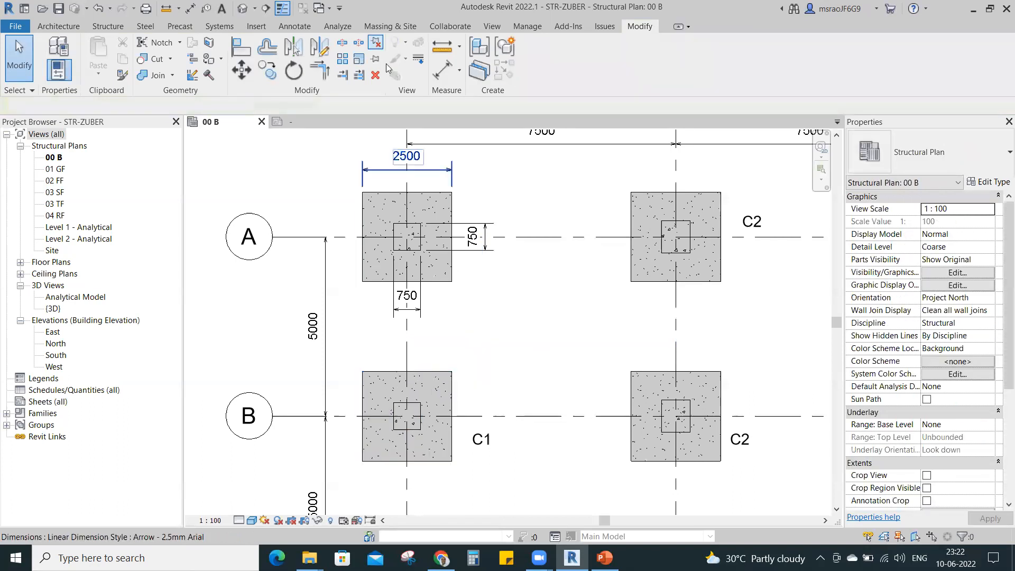
pyautogui.click(295, 27)
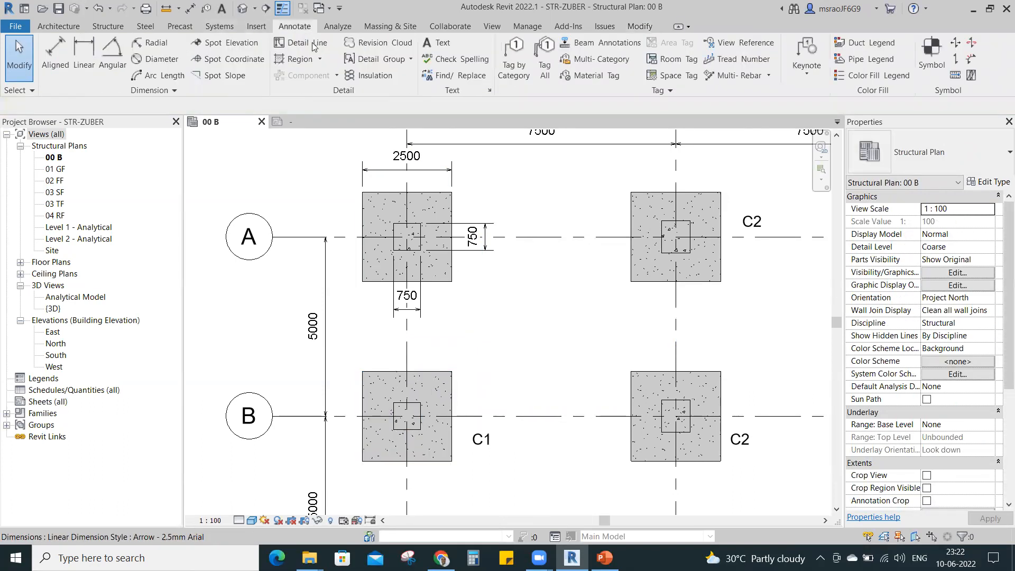
pyautogui.click(517, 78)
pyautogui.click(447, 376)
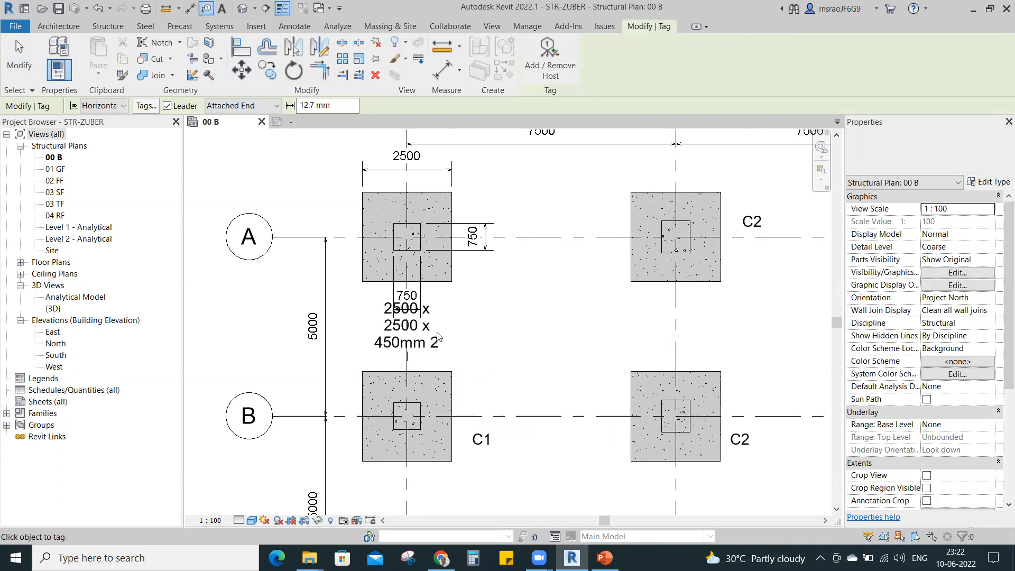
pyautogui.press('Escape')
# Move the foundation tag of the footing at grid B-1 to clear space at the footing's upper right.
pyautogui.click(407, 343)
pyautogui.moveTo(407, 351)
pyautogui.mouseDown()
pyautogui.moveTo(480, 357)
pyautogui.moveTo(499, 371)
pyautogui.mouseUp()
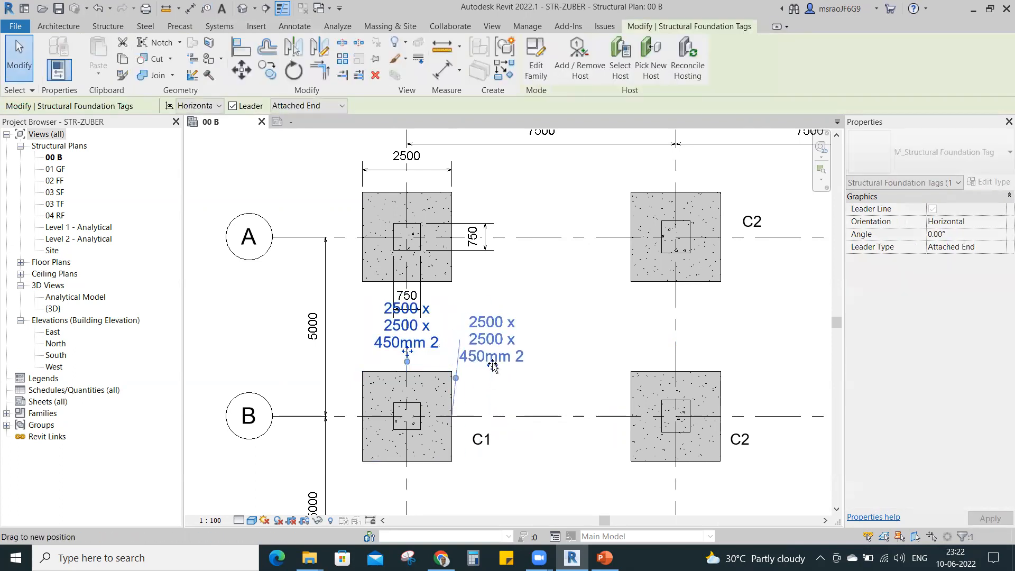
pyautogui.click(569, 338)
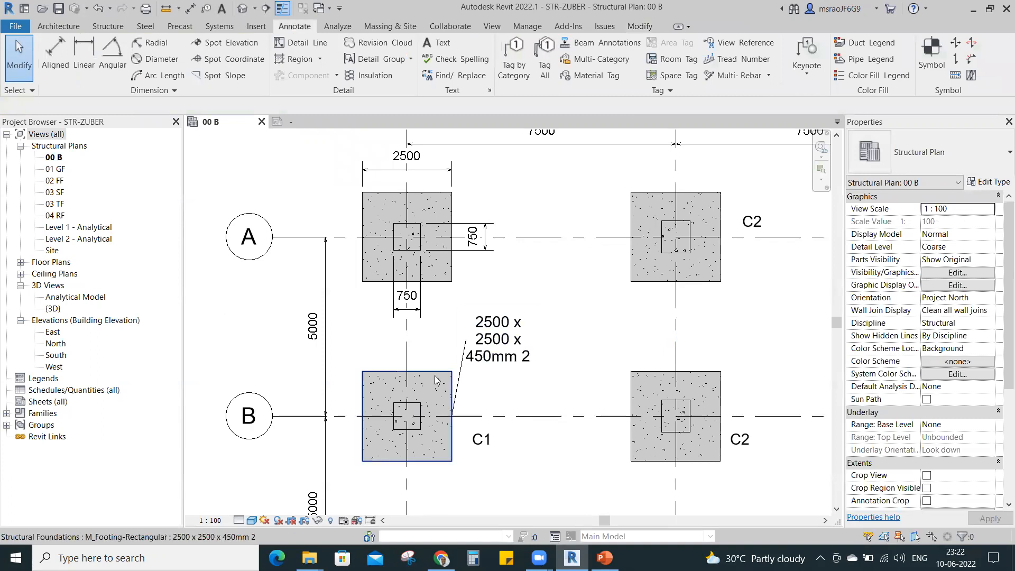
# Duplicate the type of the footing at grid B-1 under the name F1 and apply it to that footing.
pyautogui.click(407, 402)
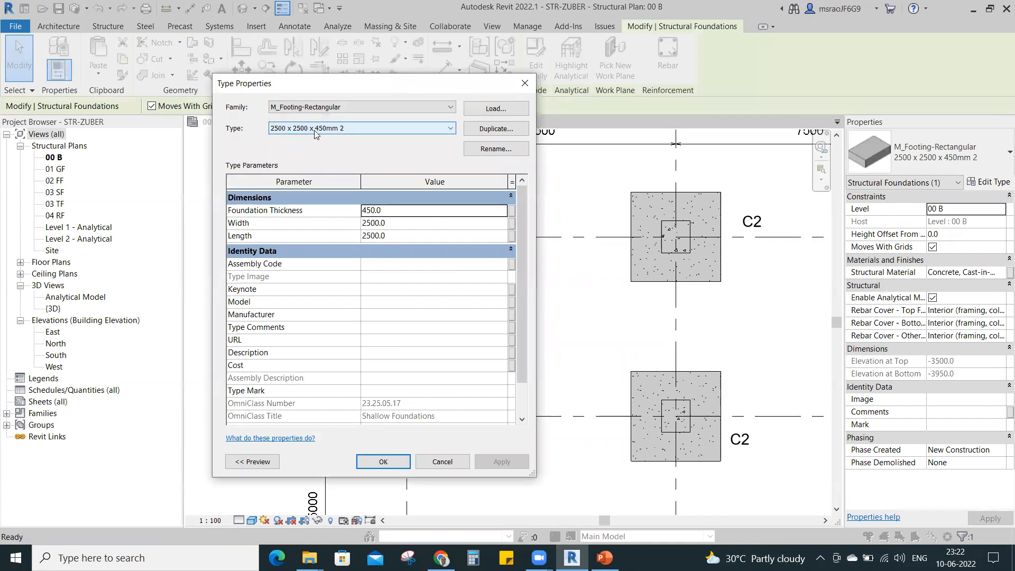
pyautogui.click(497, 134)
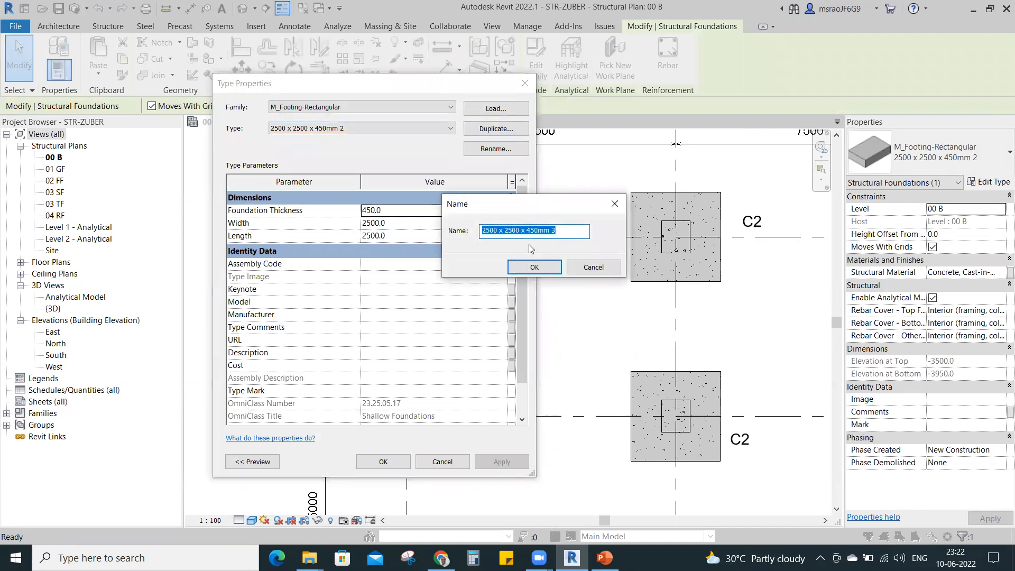
pyautogui.write('f')
pyautogui.press('BackSpace')
pyautogui.press('BackSpace')
pyautogui.write('F1')
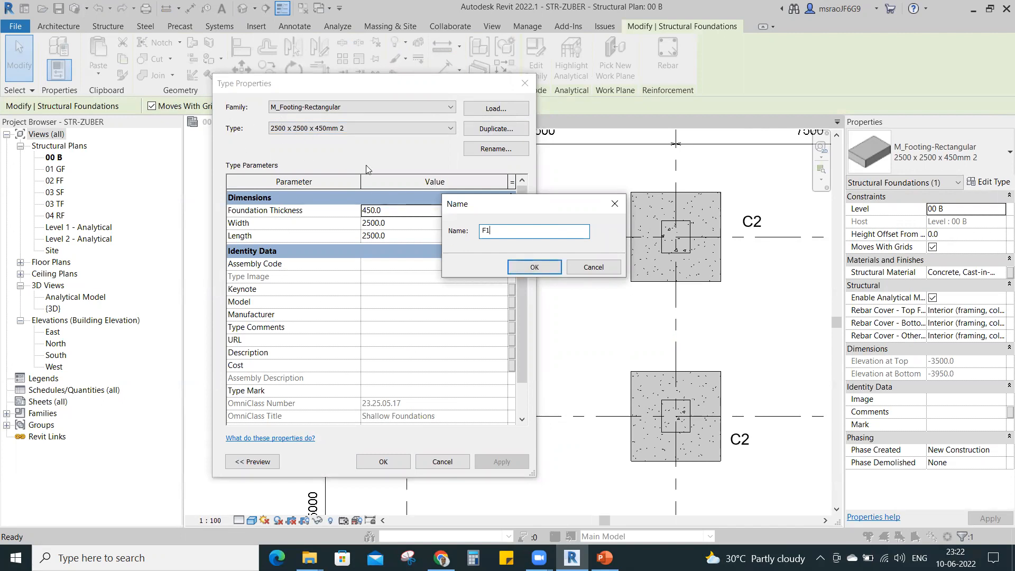
pyautogui.click(534, 268)
pyautogui.click(383, 460)
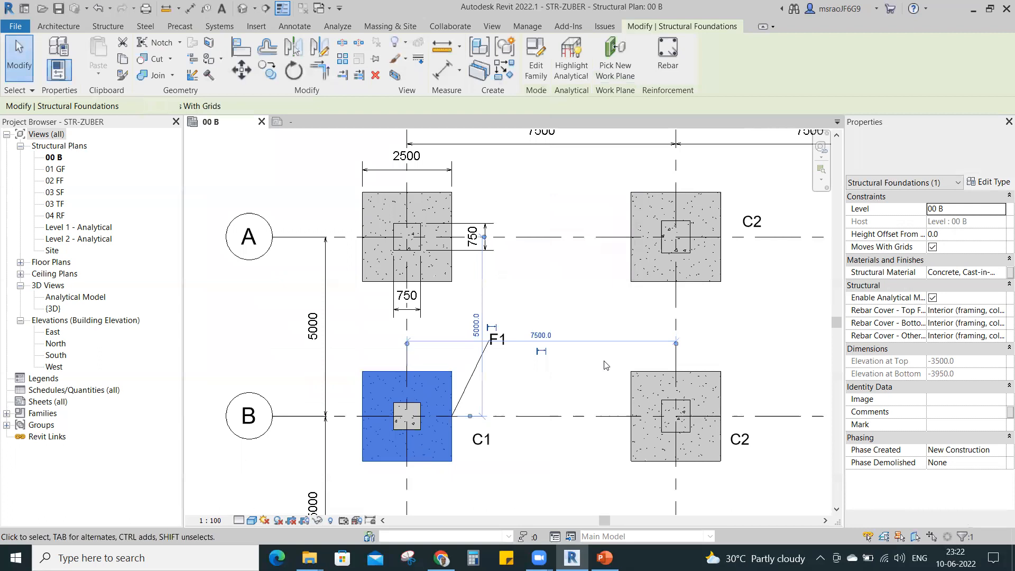
pyautogui.click(606, 365)
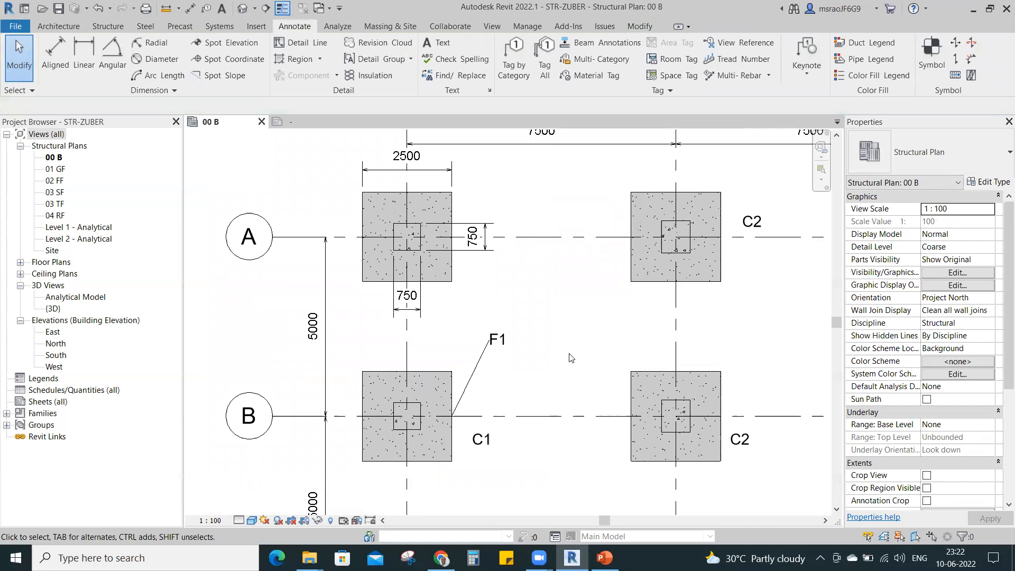
pyautogui.click(448, 378)
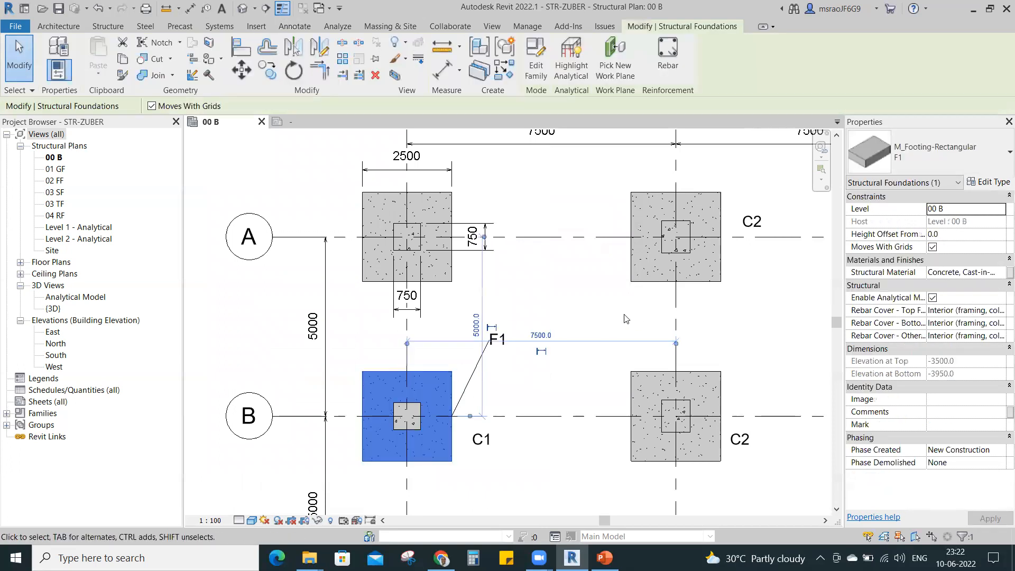
# Change the type of the footing at grid B-1 to M_Footing-Rectangular 2400 x 1800 x 450mm.
pyautogui.click(539, 317)
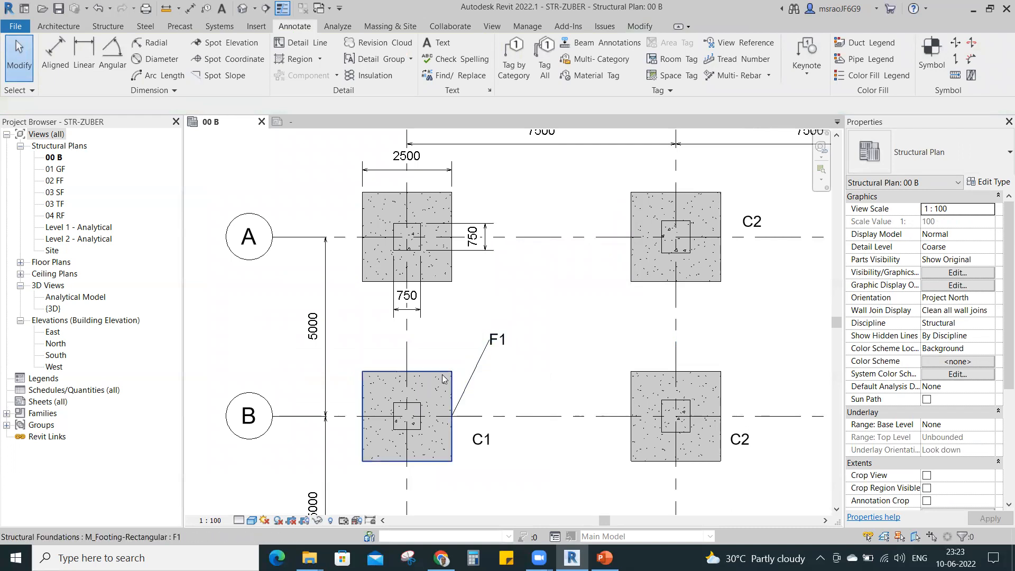
pyautogui.click(445, 380)
pyautogui.click(901, 165)
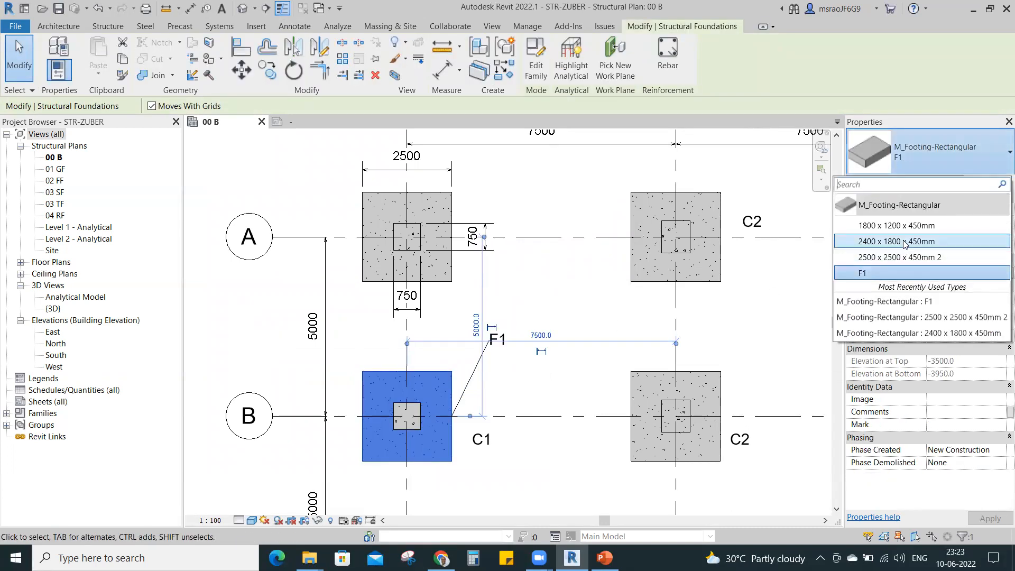
pyautogui.click(907, 246)
pyautogui.click(533, 396)
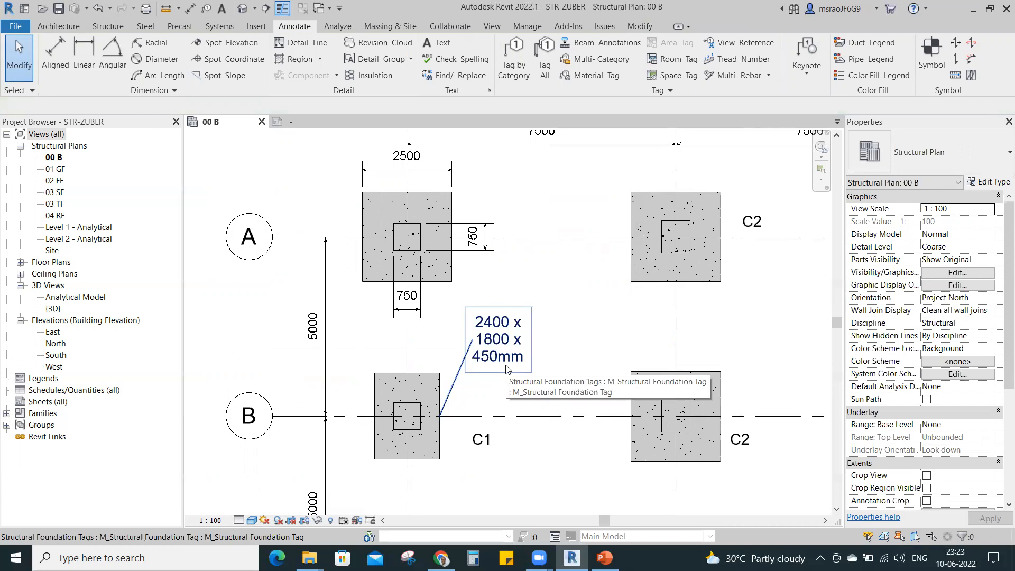
# Edit the foundation tag family of the footing at grid B-1 and replace the label's Type Name parameter with Comments.
pyautogui.click(507, 369)
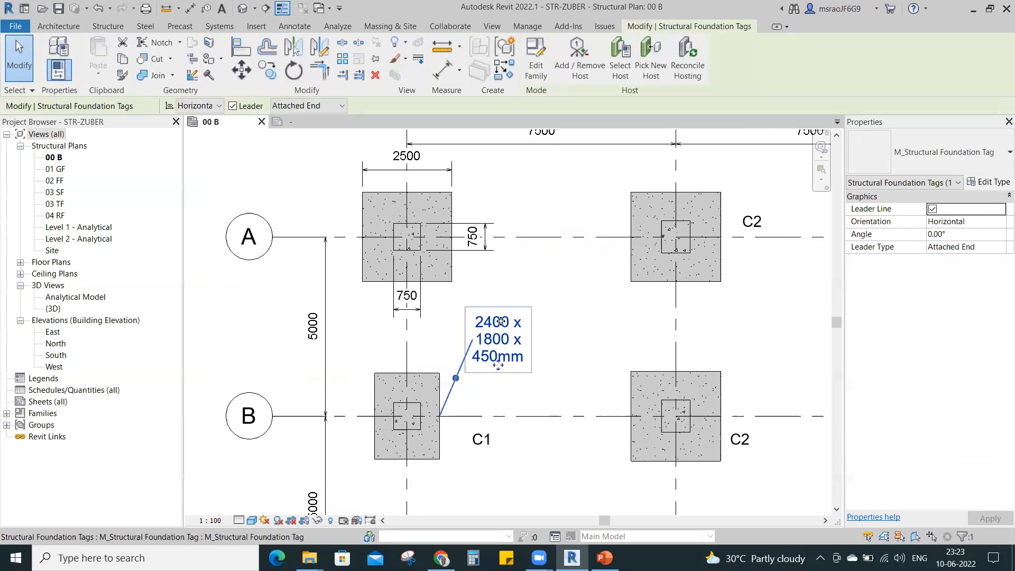
pyautogui.click(543, 69)
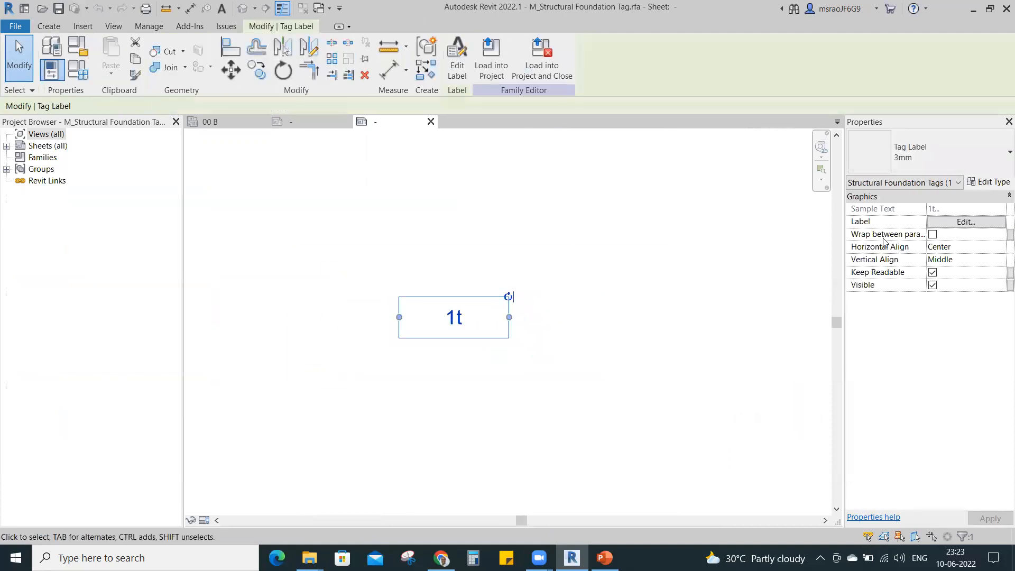
pyautogui.click(952, 222)
pyautogui.click(564, 296)
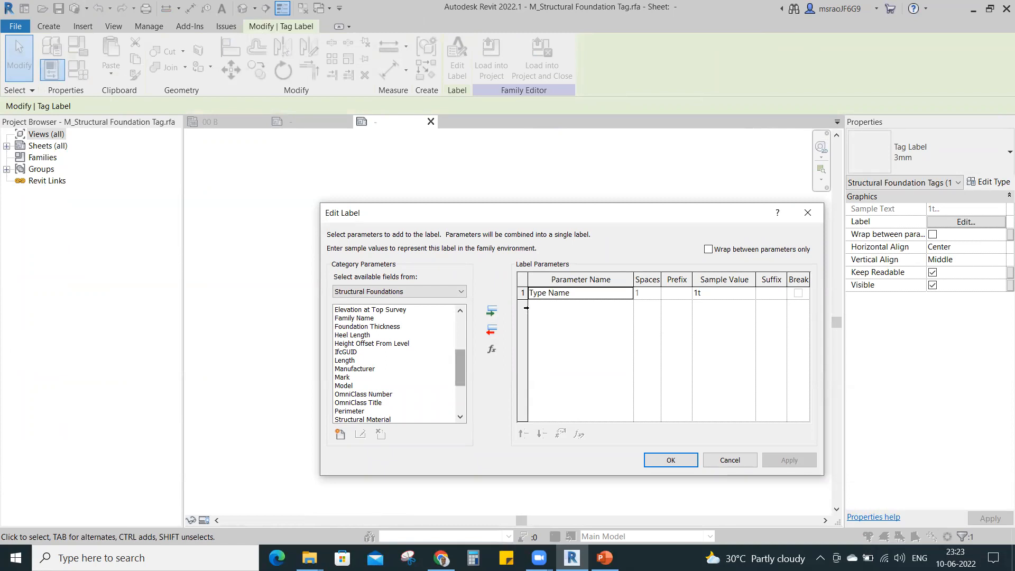
pyautogui.click(492, 330)
pyautogui.moveTo(459, 362); pyautogui.dragTo(455, 323)
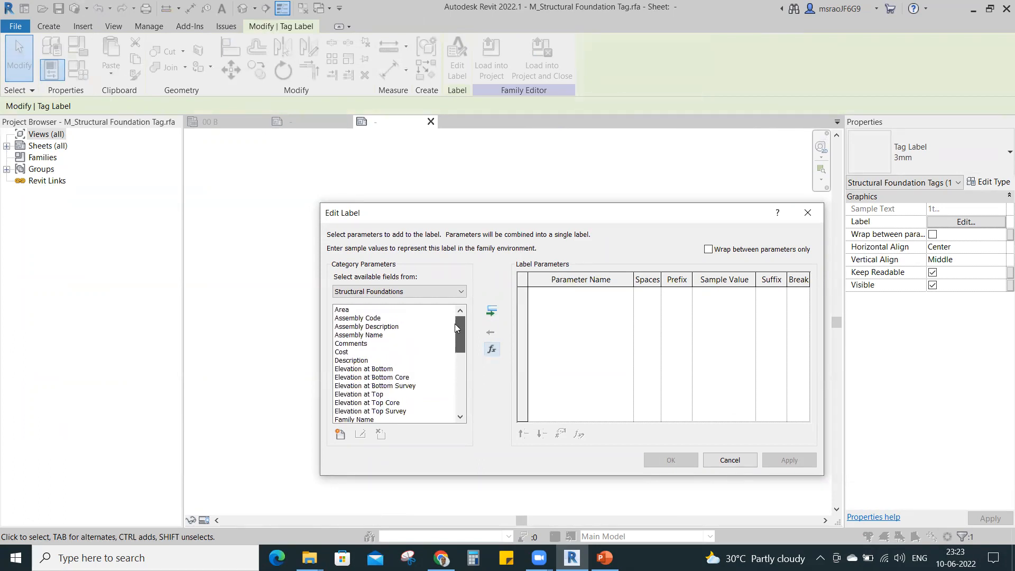
pyautogui.click(399, 343)
pyautogui.click(491, 311)
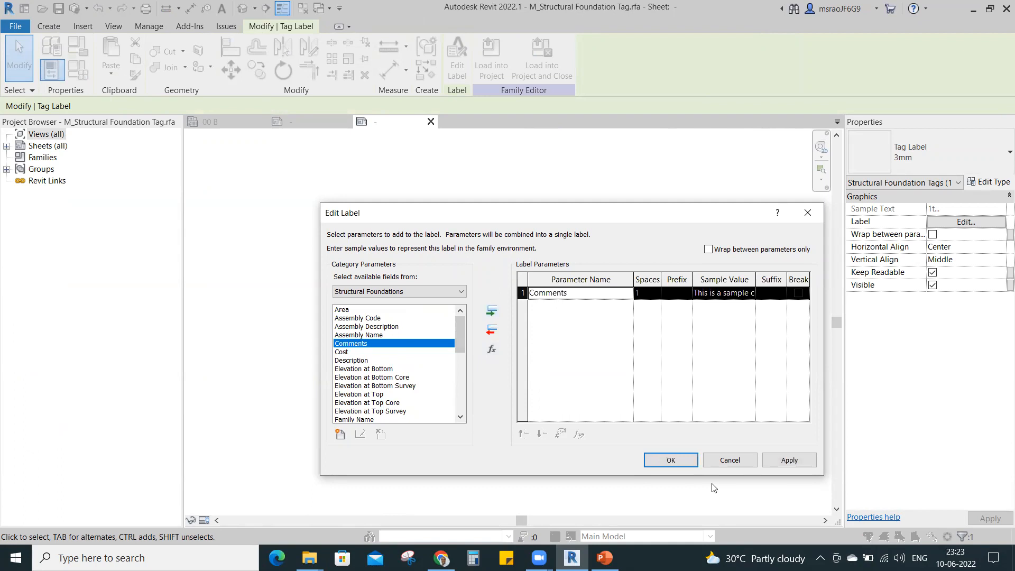
pyautogui.click(671, 459)
pyautogui.click(611, 396)
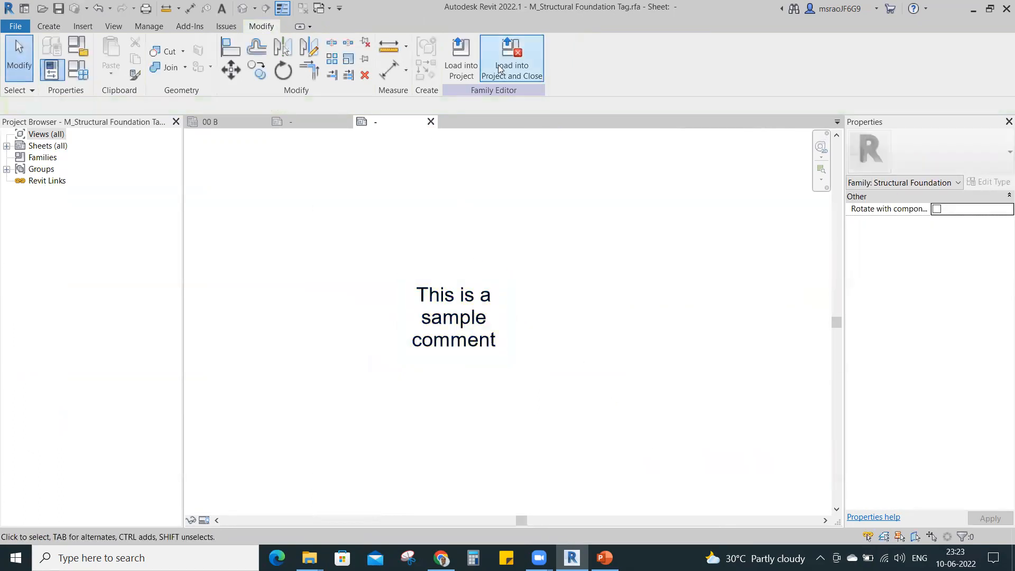
# Load the Comments-based foundation tag family into STR-ZUBER.rvt, overwriting the existing version.
pyautogui.click(461, 69)
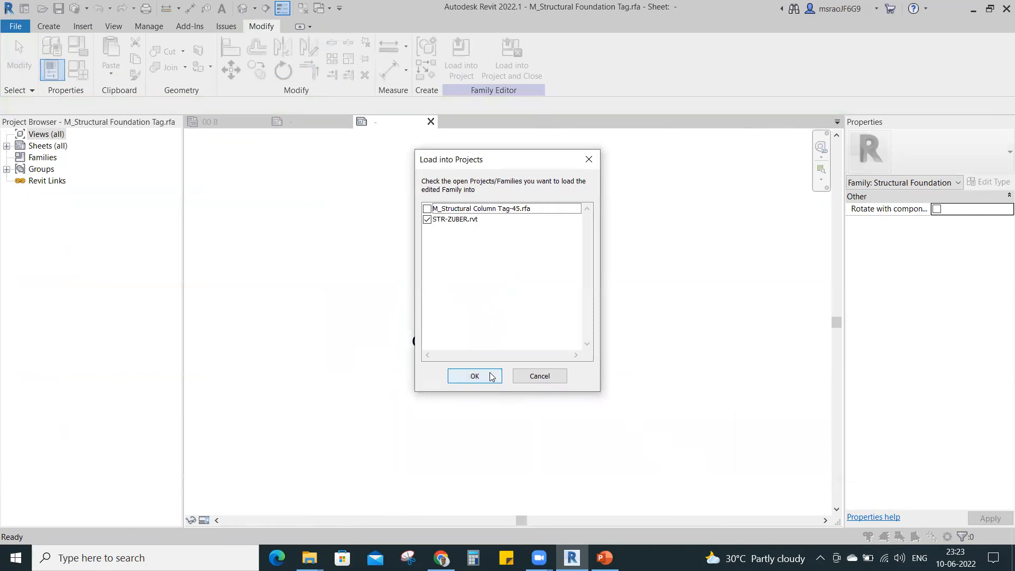
pyautogui.click(475, 376)
pyautogui.click(495, 306)
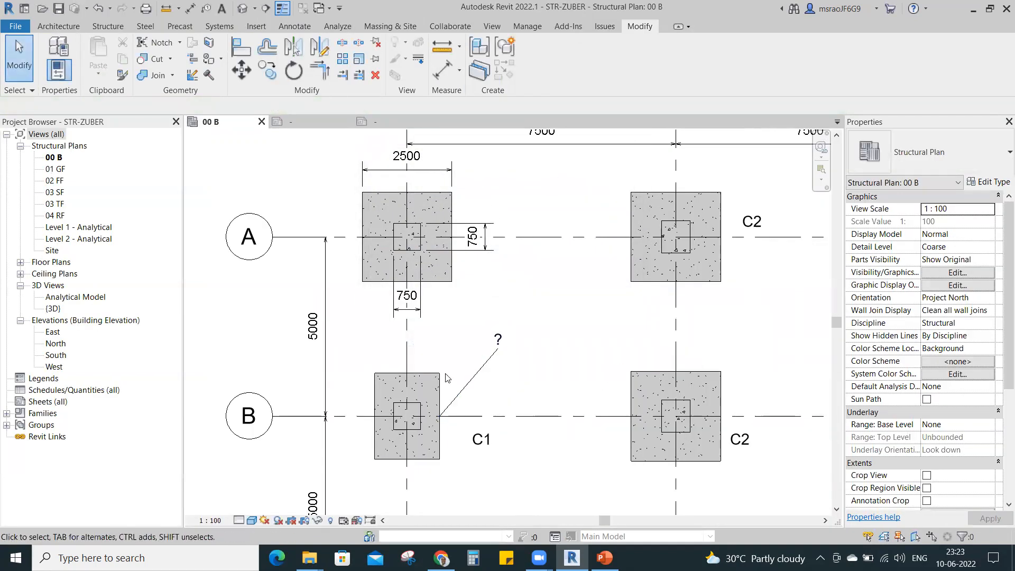
# Enter a person's name as the comment of the footing at grid B-1 and apply it.
pyautogui.click(423, 402)
pyautogui.click(956, 414)
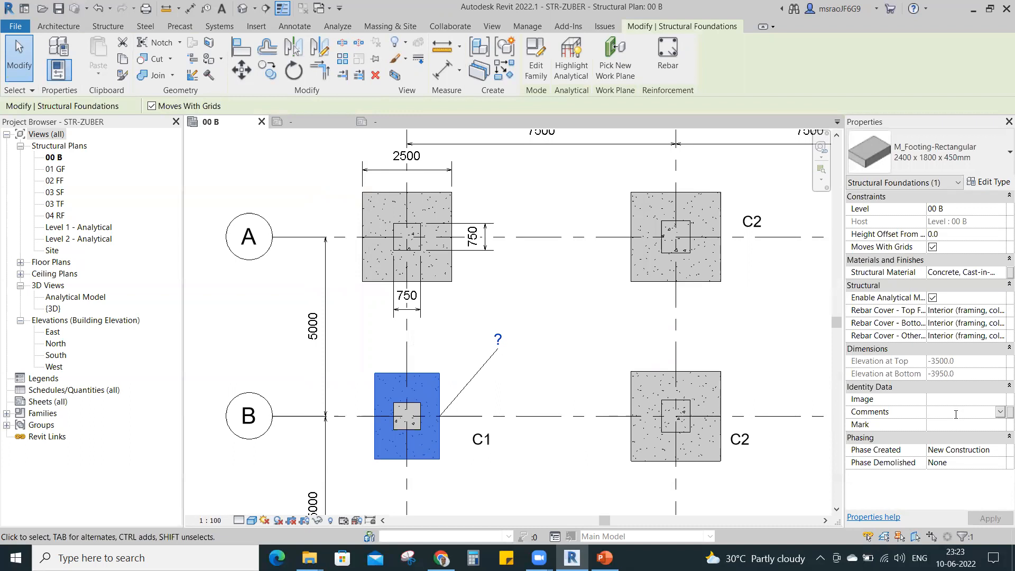
pyautogui.write('NAGARJU')
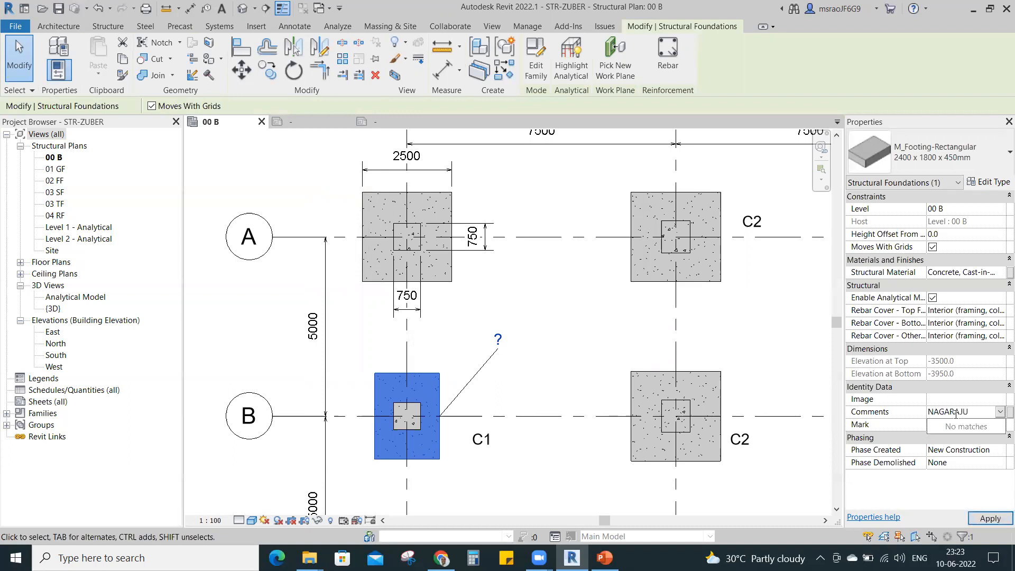
pyautogui.click(991, 519)
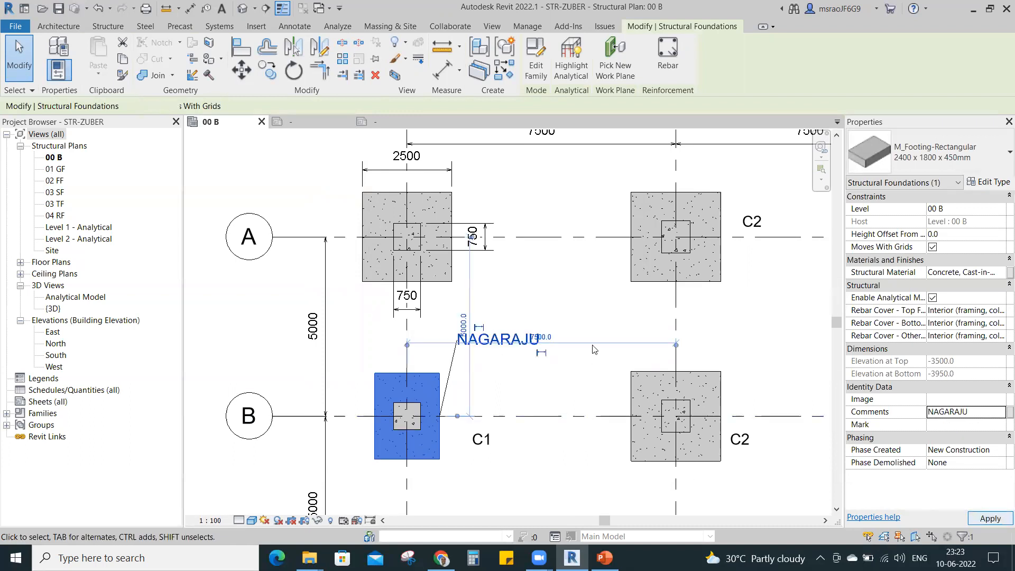
pyautogui.click(570, 375)
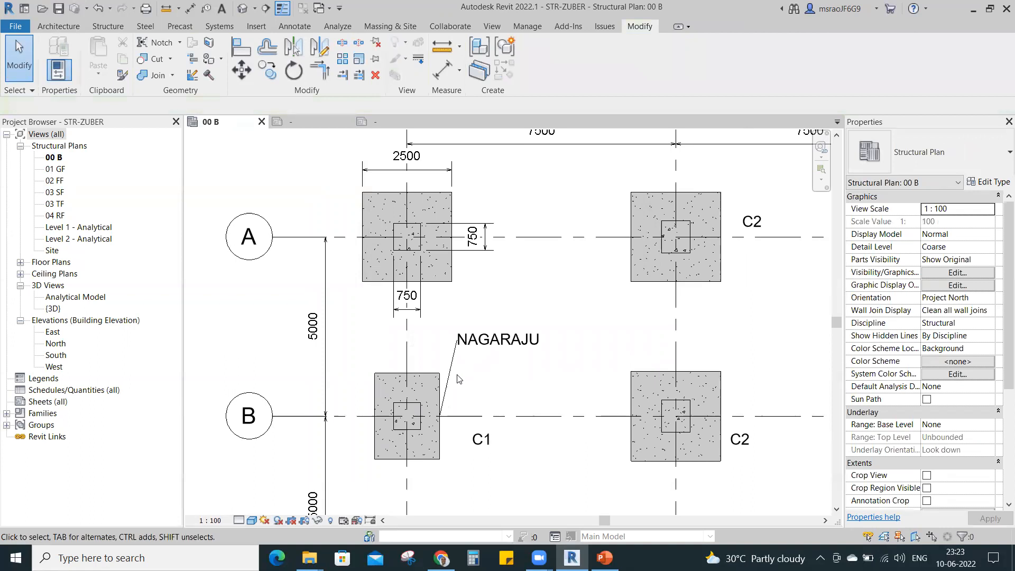
# Replace the comment of the footing at grid B-1 with CHANGE DIM and apply it.
pyautogui.click(423, 386)
pyautogui.click(971, 413)
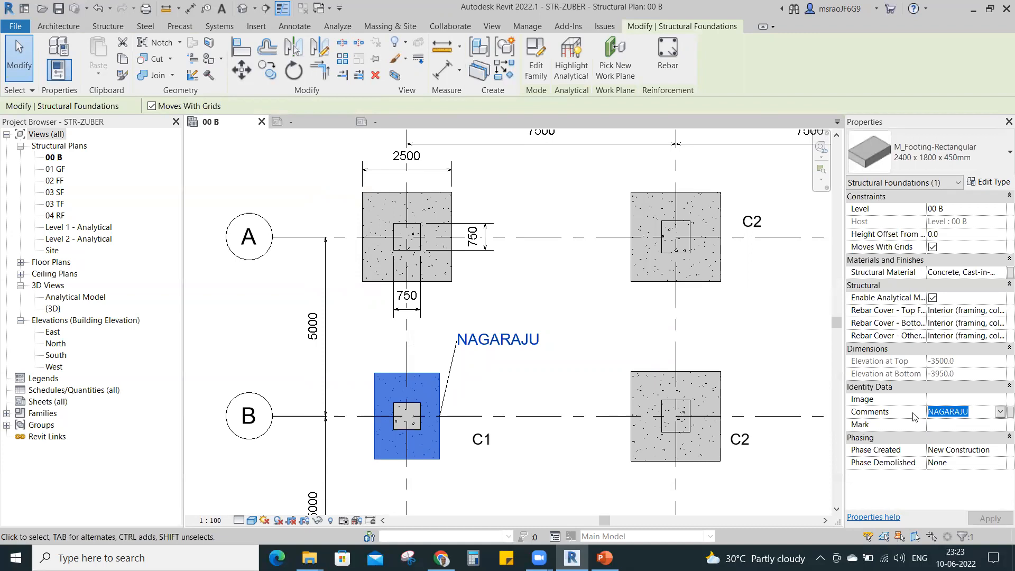
pyautogui.write('cHAN')
pyautogui.press('BackSpace')
pyautogui.write('CHANG')
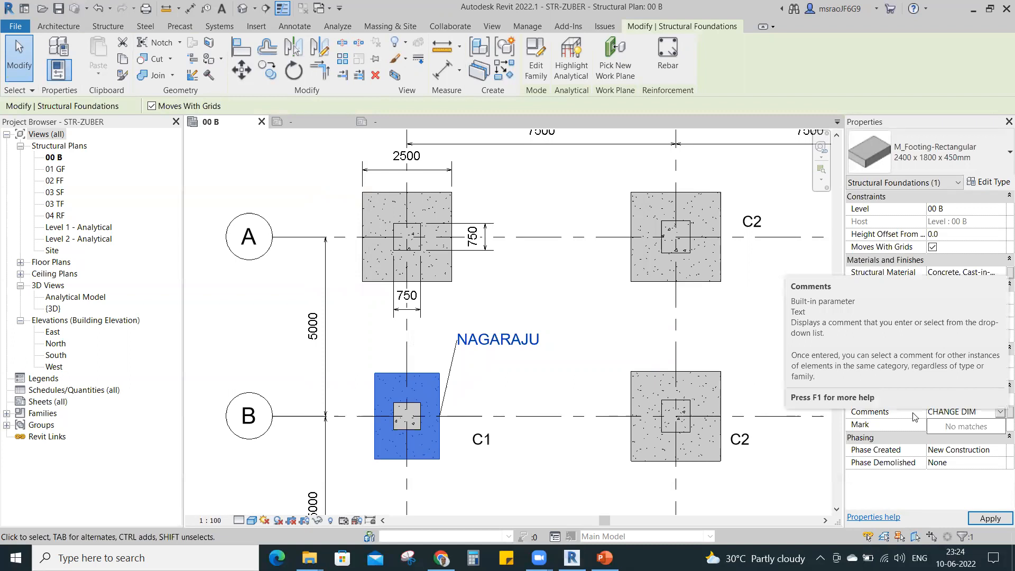
pyautogui.write('E DIM')
pyautogui.click(987, 518)
pyautogui.click(571, 385)
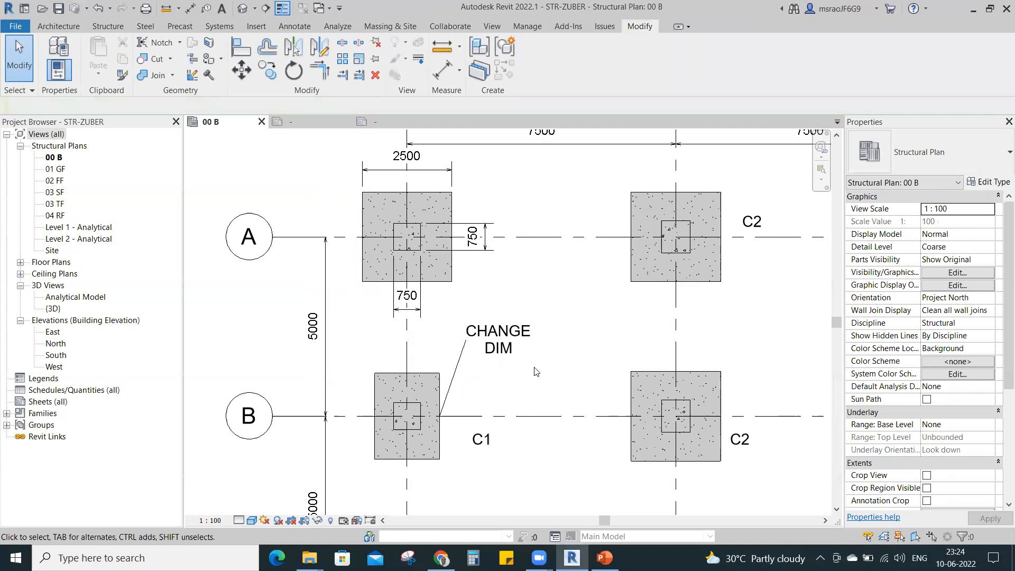
pyautogui.click(498, 341)
pyautogui.press('Escape')
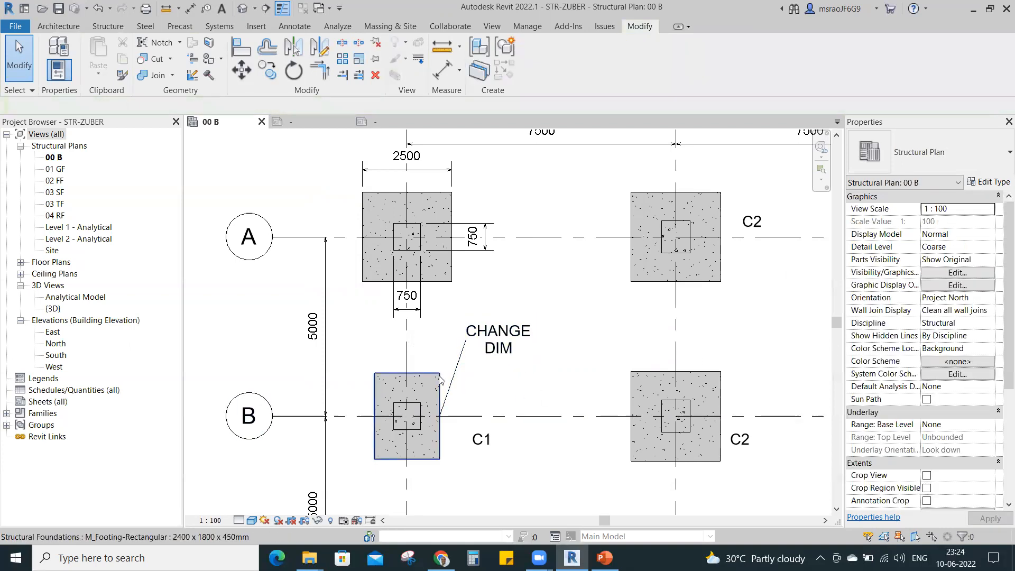
# Set the comment of the footing at grid B-1 to PODIUM FOOT and apply it.
pyautogui.click(438, 381)
pyautogui.click(987, 415)
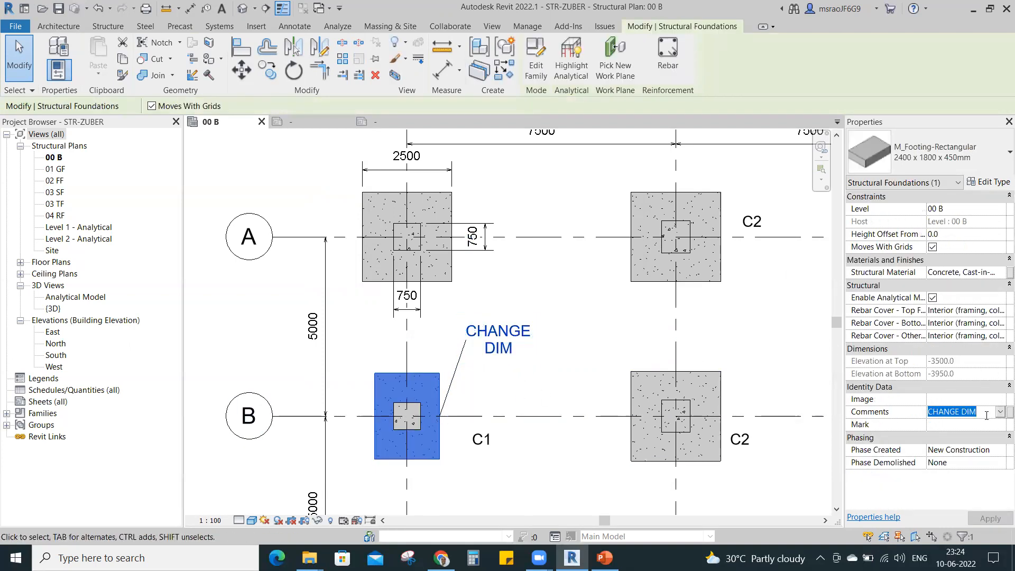
pyautogui.write('PODIUM CO')
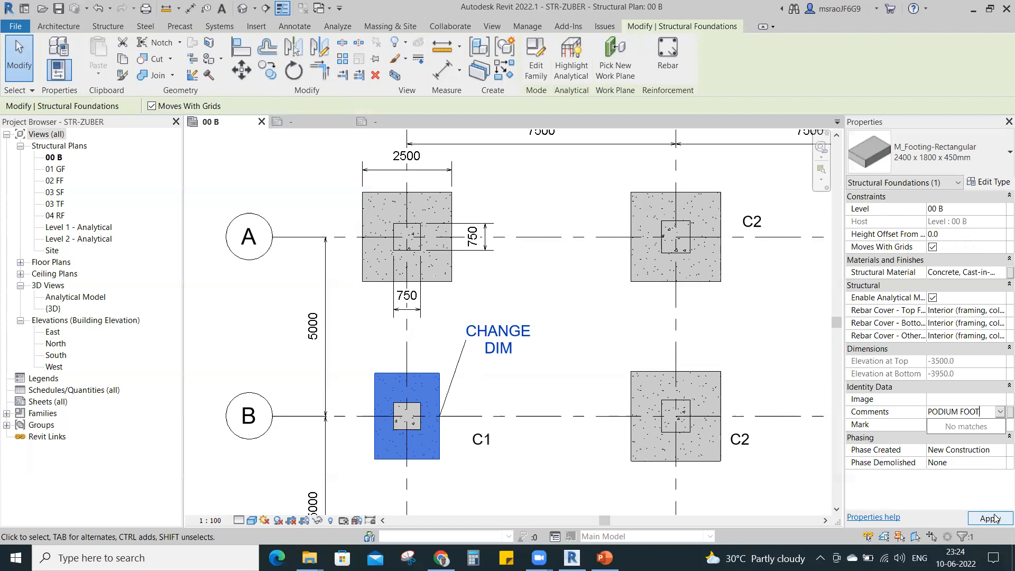
pyautogui.click(992, 519)
pyautogui.press('Escape')
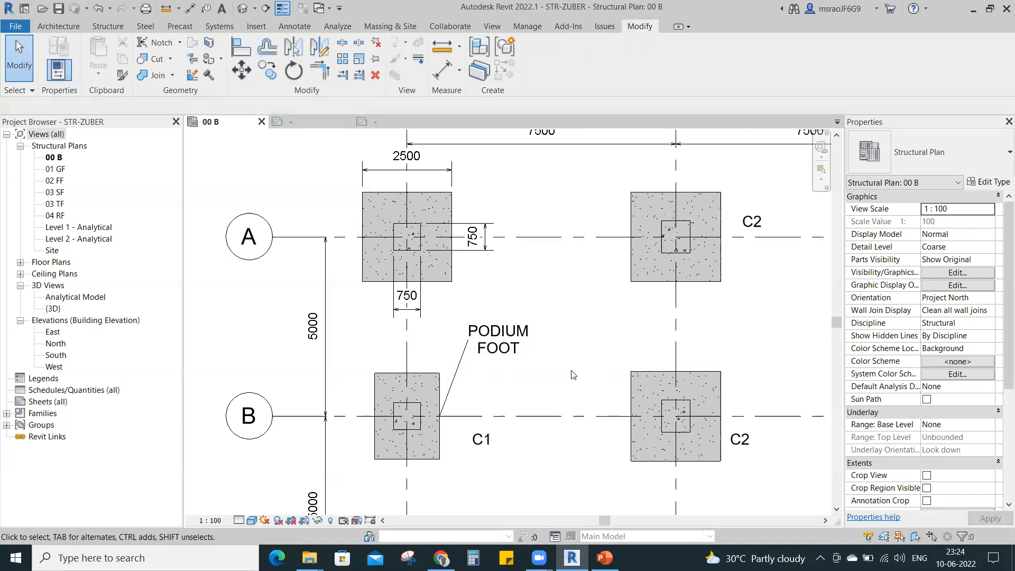
pyautogui.click(442, 384)
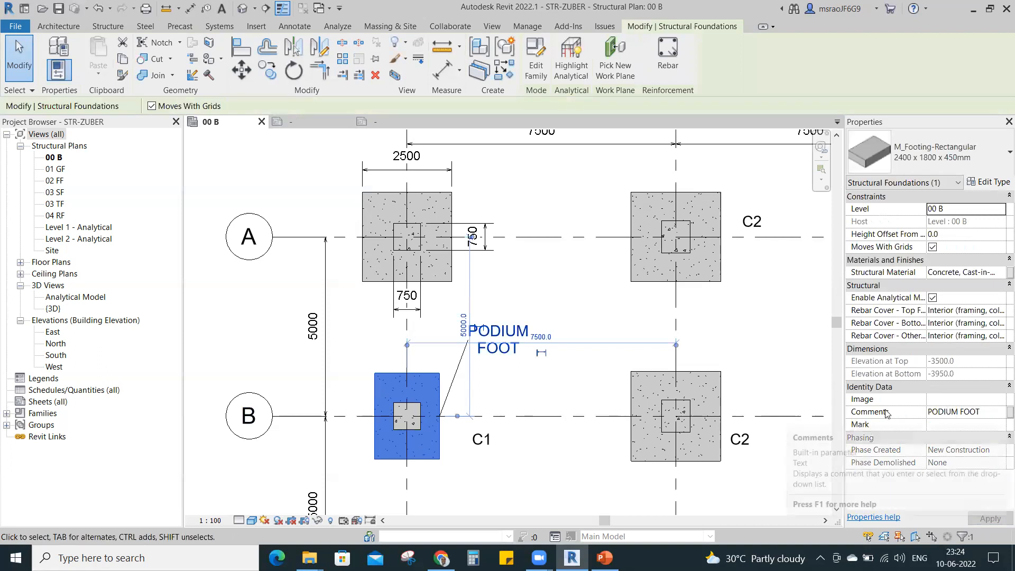
pyautogui.click(527, 79)
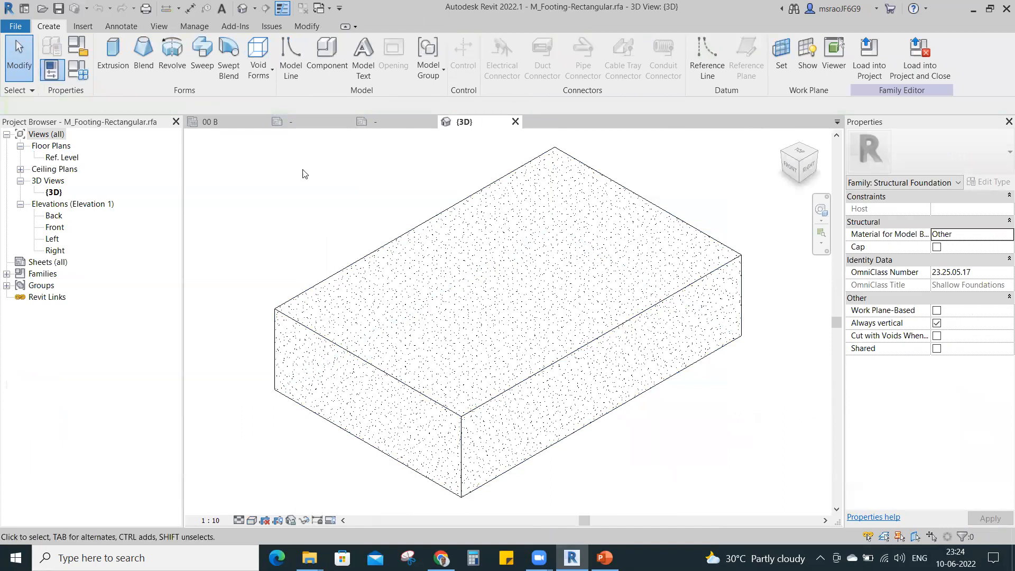
pyautogui.click(516, 122)
pyautogui.click(551, 289)
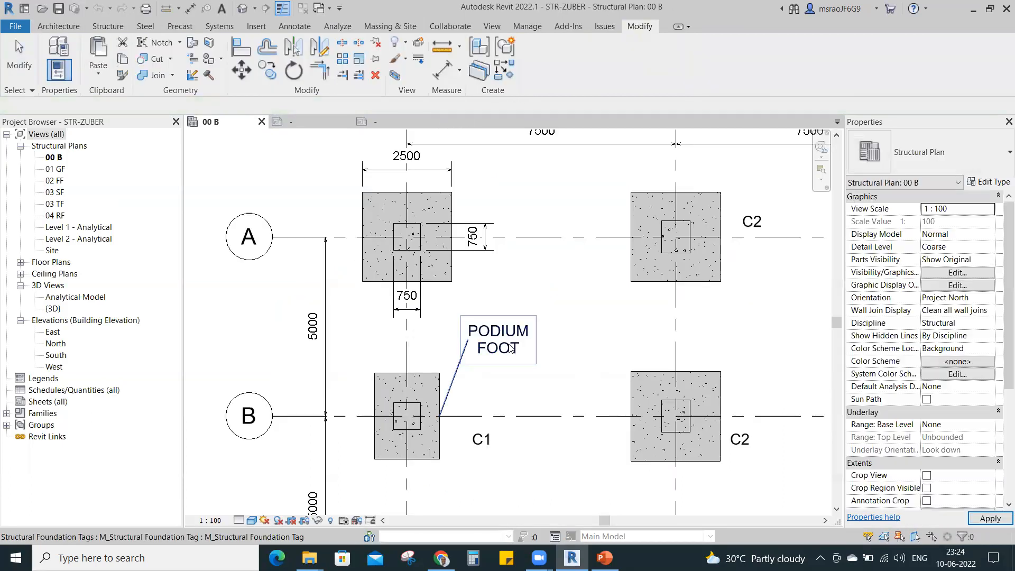
# Edit the foundation tag family of the footing at grid B-1 and replace the label's Comments parameter with Width.
pyautogui.doubleClick(489, 348)
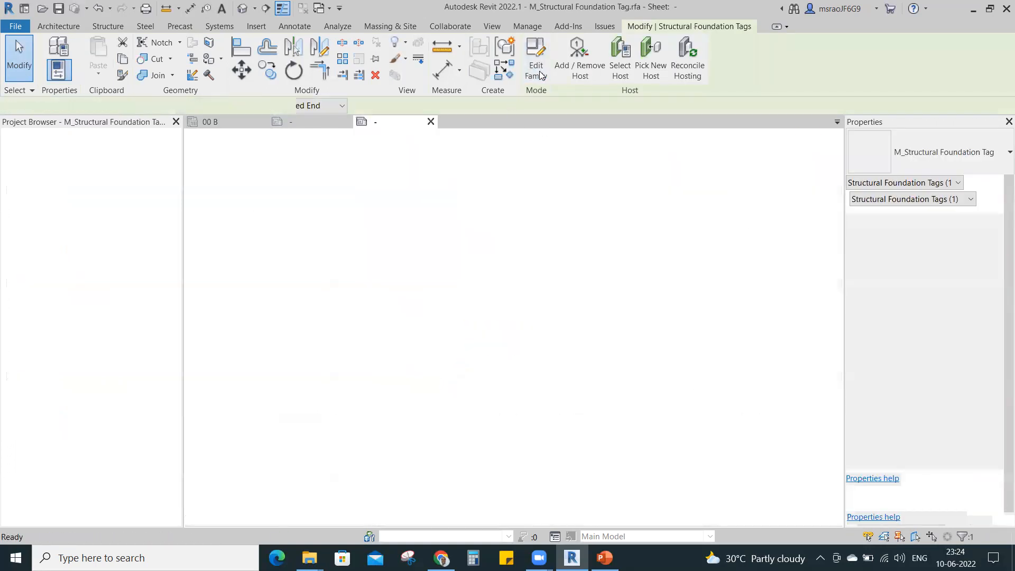
pyautogui.click(500, 333)
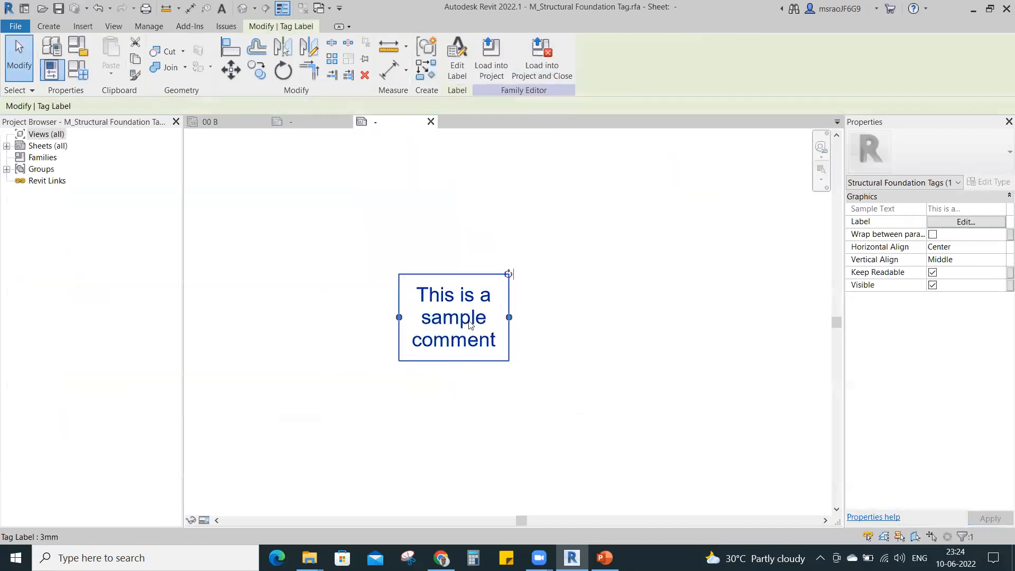
pyautogui.click(948, 222)
pyautogui.click(547, 296)
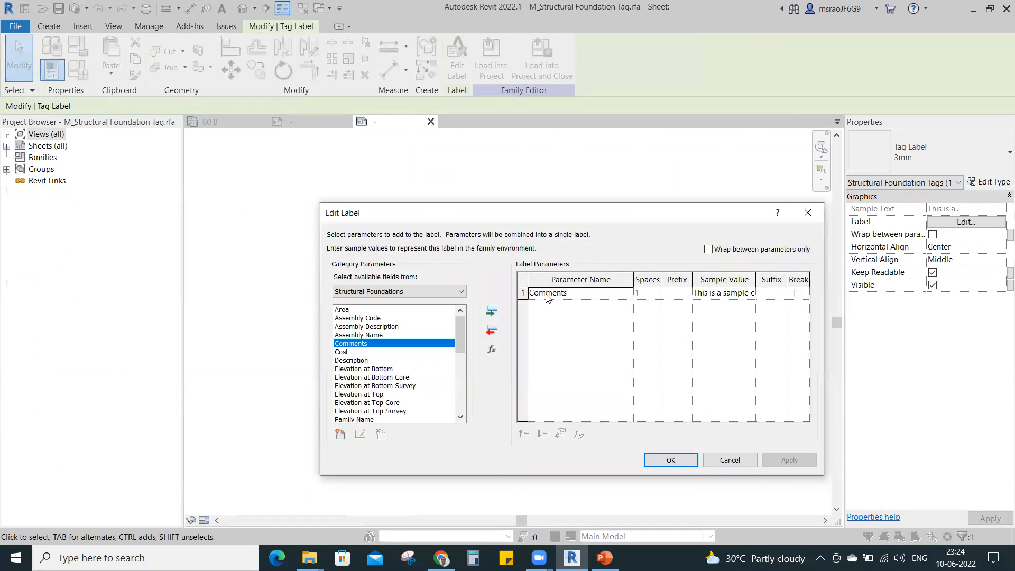
pyautogui.moveTo(461, 339); pyautogui.dragTo(464, 400)
pyautogui.click(493, 332)
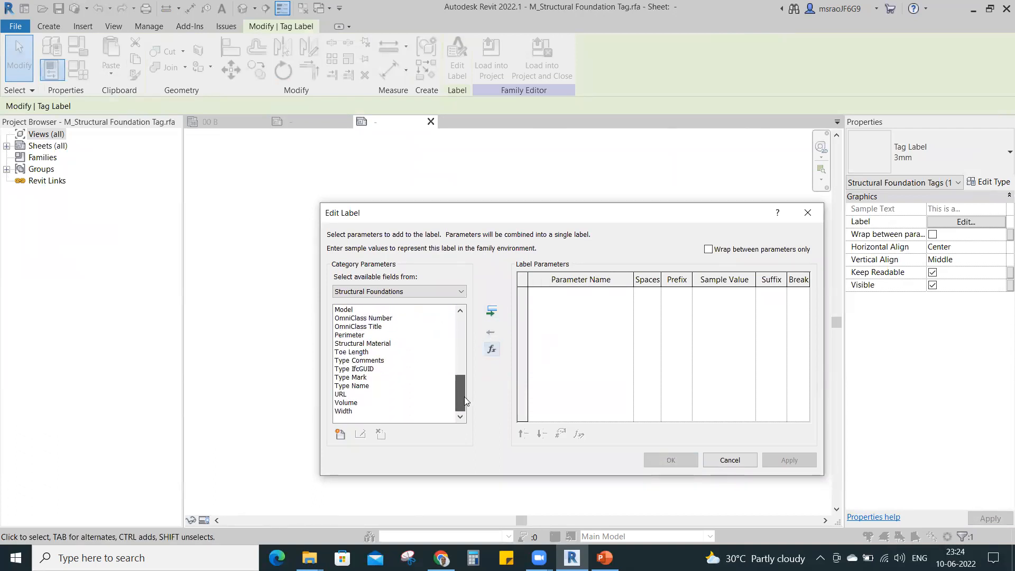
pyautogui.click(350, 411)
pyautogui.click(492, 311)
pyautogui.click(674, 458)
# Load the Width-based foundation tag family into STR-ZUBER.rvt, overwriting the existing version and its parameter values.
pyautogui.click(471, 65)
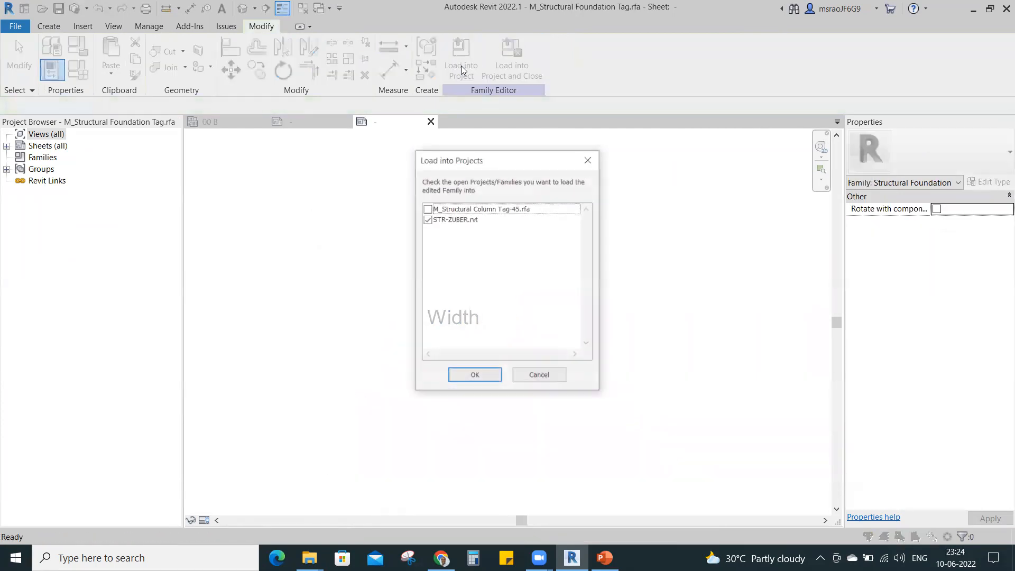
pyautogui.click(480, 374)
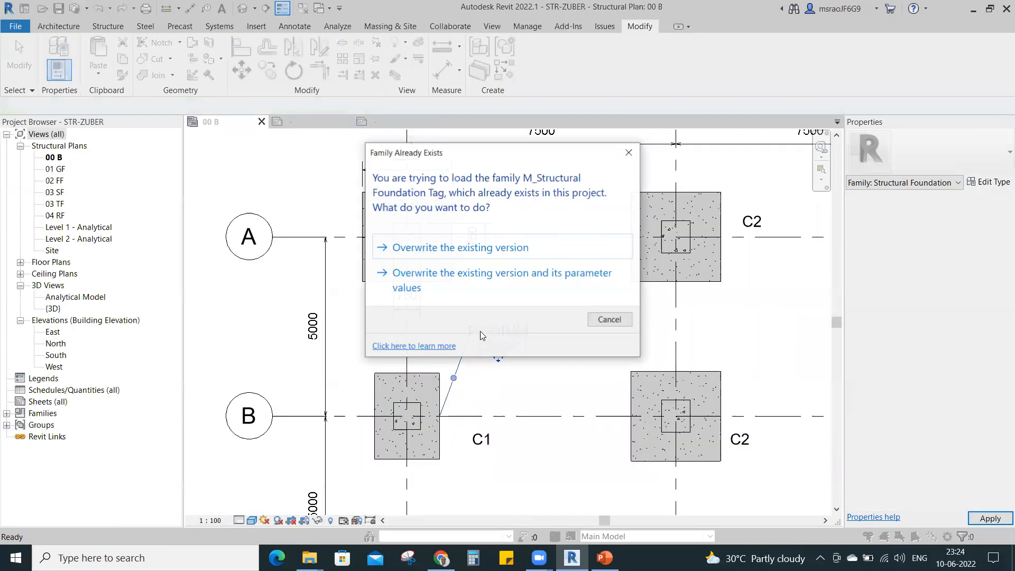
pyautogui.click(486, 284)
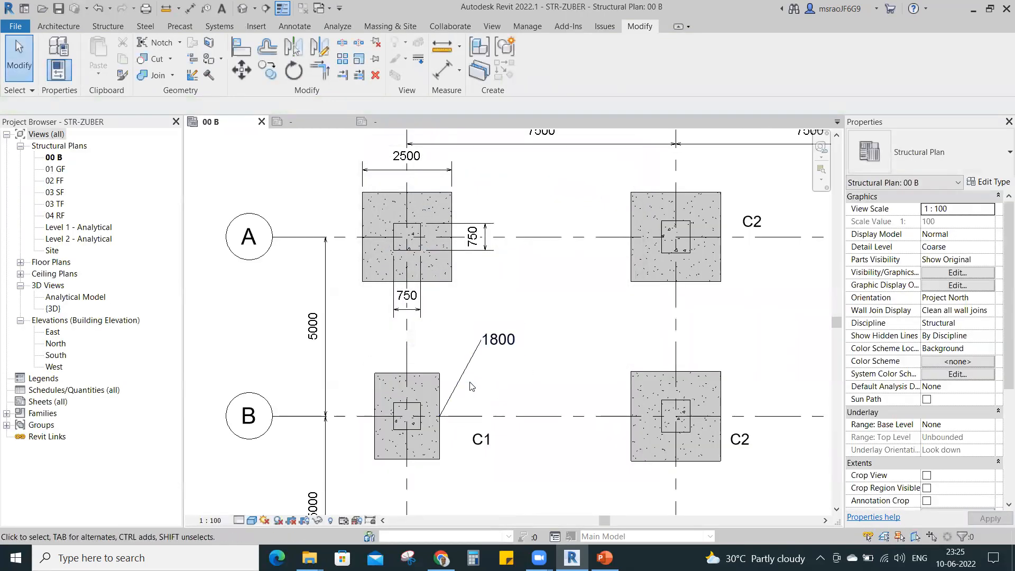
# Tag the footings at grids A-2, B-2 and A-1 by category with the foundation tag.
pyautogui.scroll(-1, 437, 389)
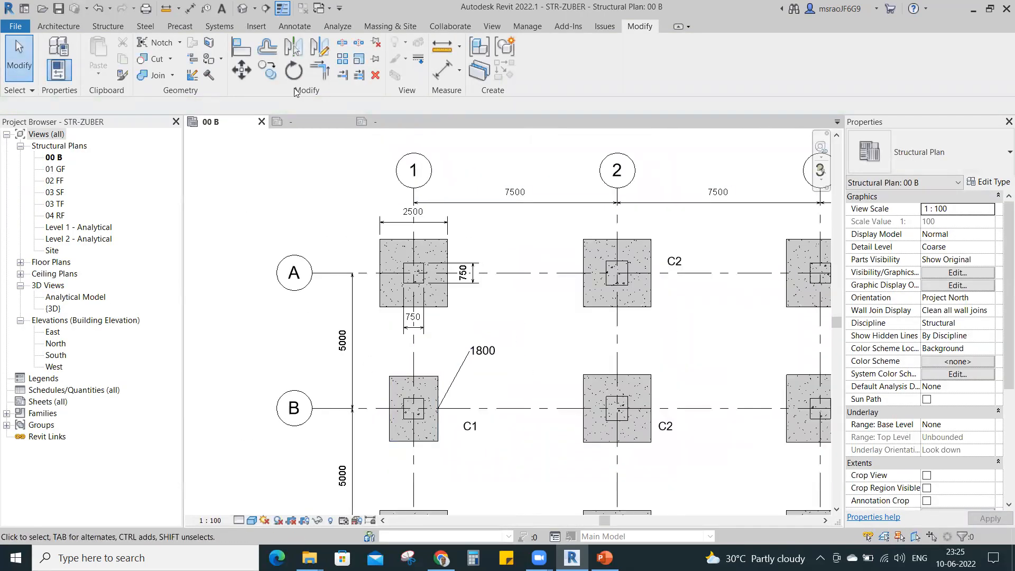
pyautogui.click(294, 26)
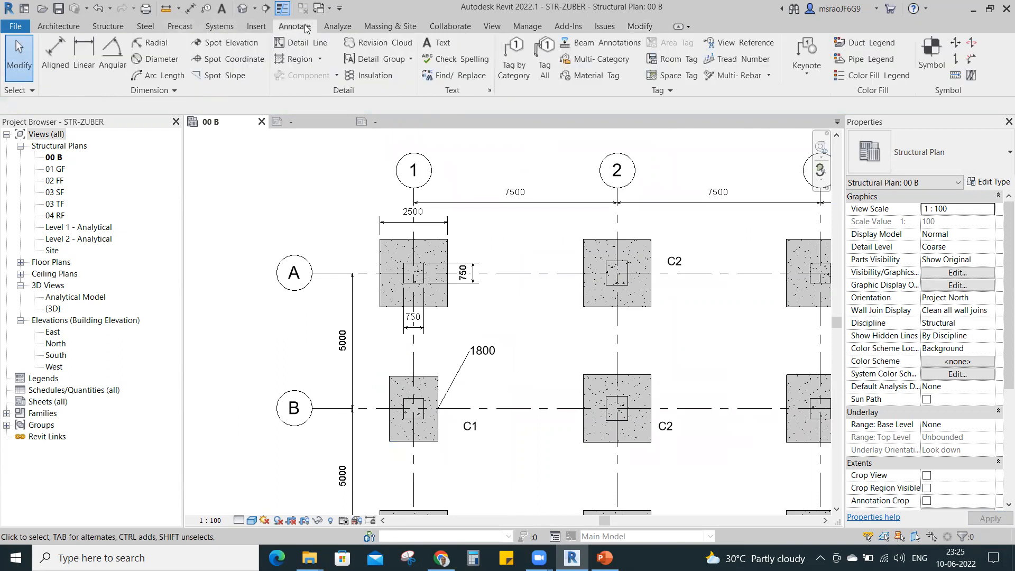
pyautogui.click(514, 59)
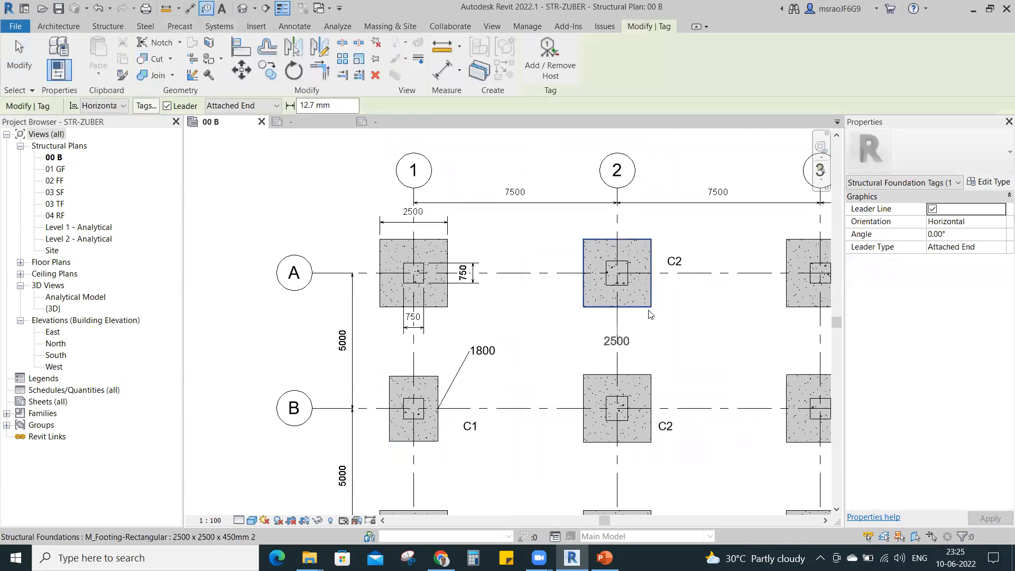
pyautogui.click(643, 316)
pyautogui.click(638, 454)
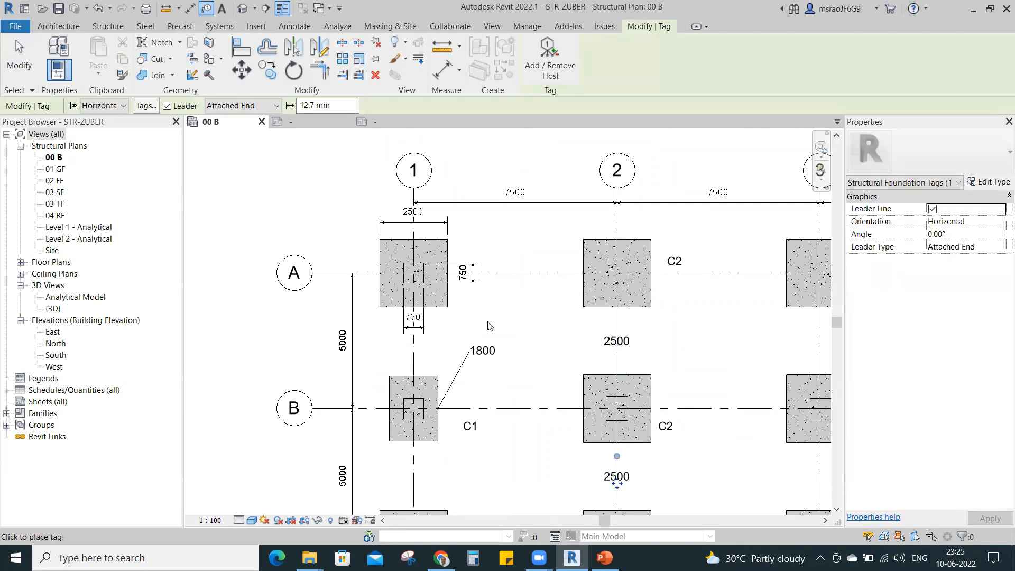
pyautogui.click(447, 320)
pyautogui.press('Escape')
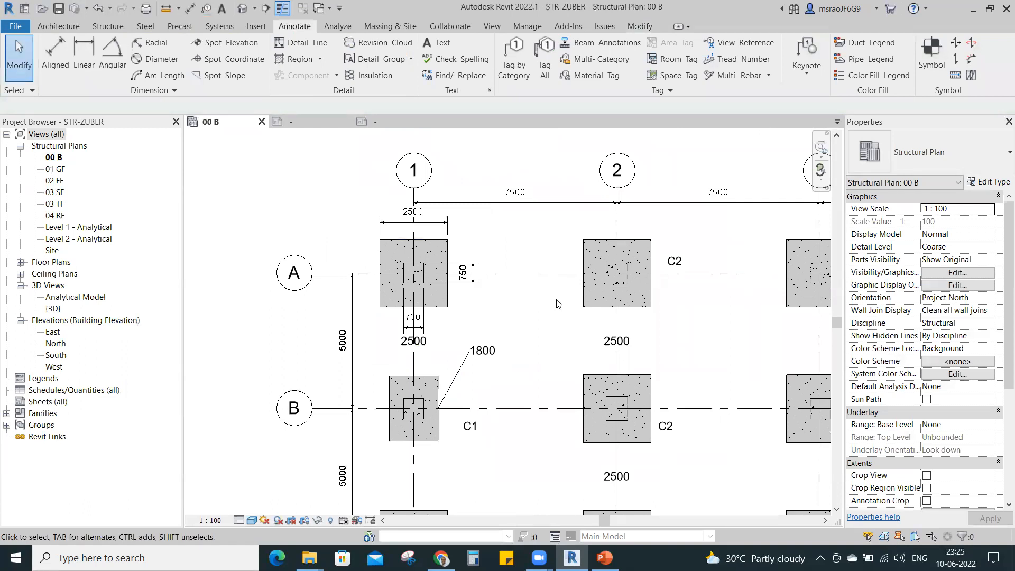
# Edit the foundation tag family of the footing at grid B-1 and add the Comments parameter to its label after Width.
pyautogui.moveTo(557, 340); pyautogui.dragTo(494, 324, button='middle')
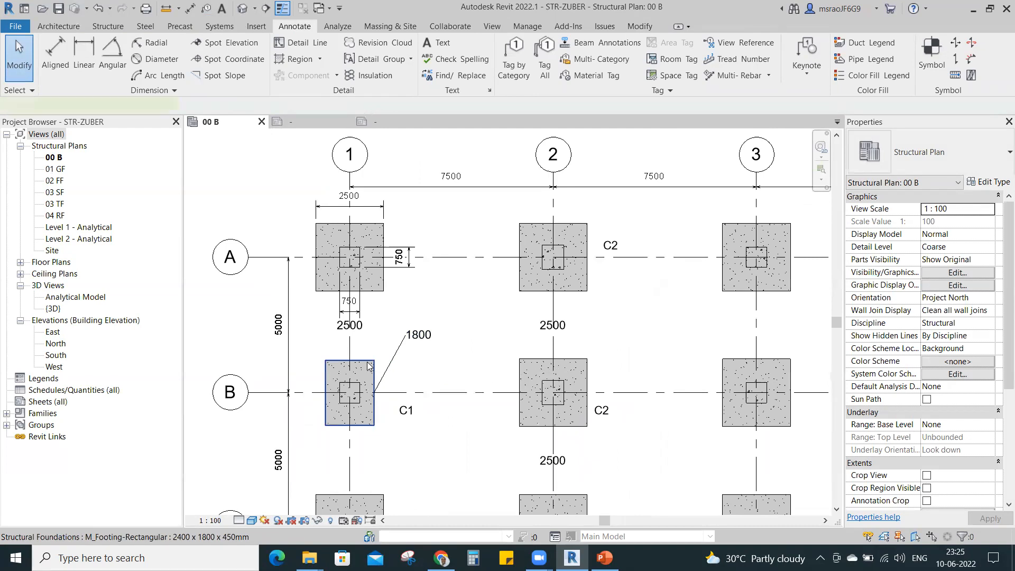
pyautogui.click(369, 366)
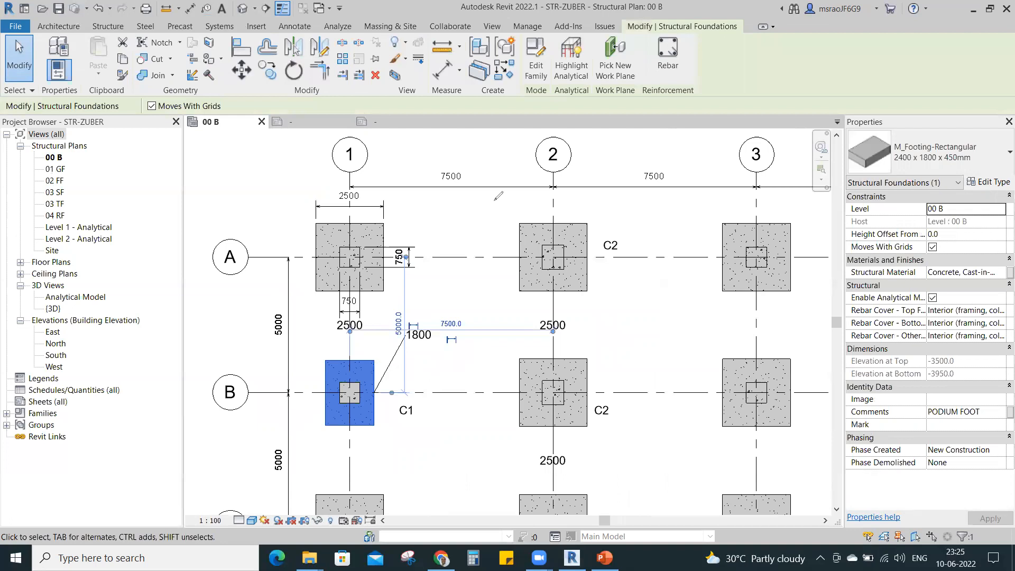
pyautogui.scroll(2, 396, 370)
pyautogui.click(400, 374)
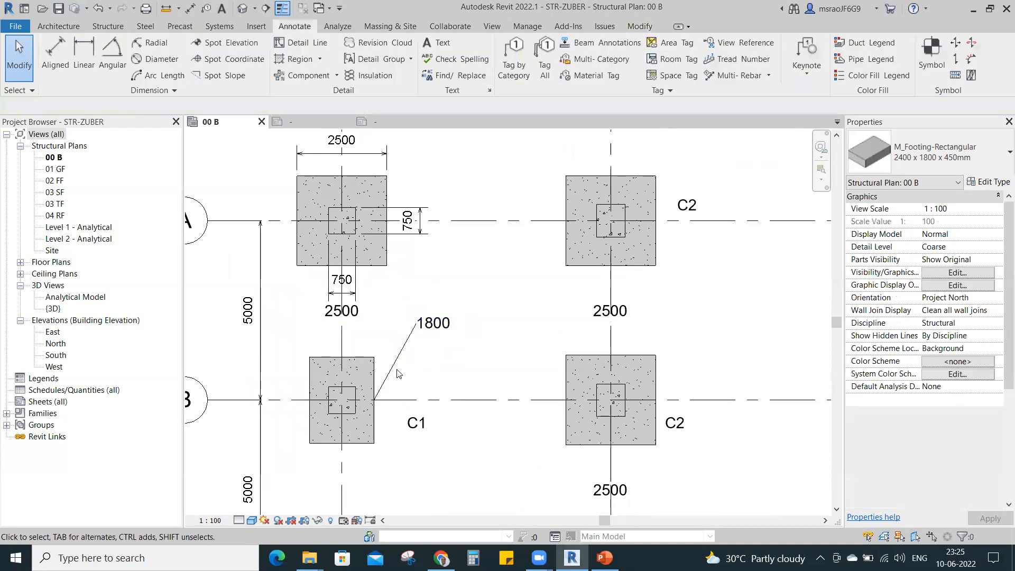
pyautogui.doubleClick(433, 323)
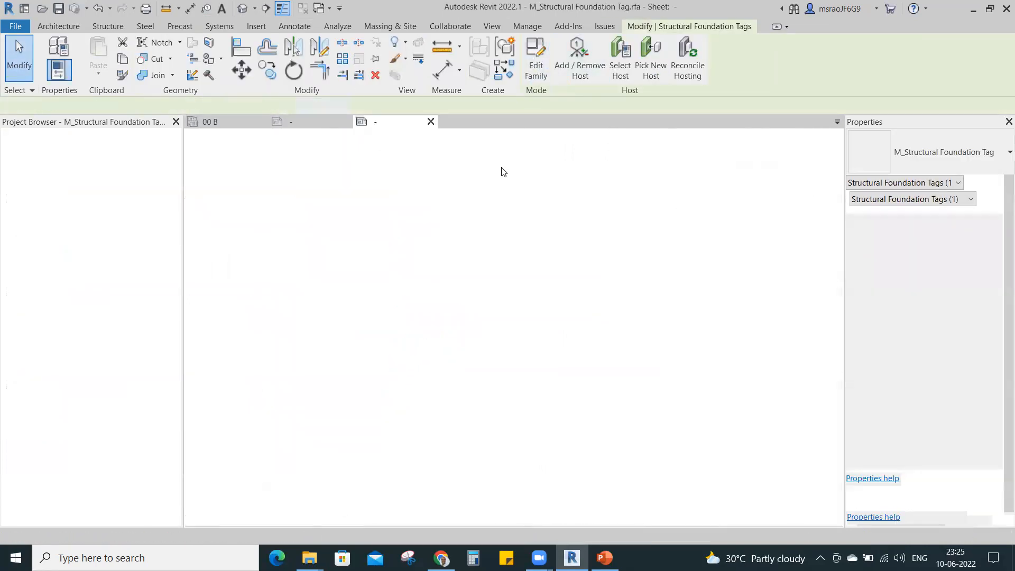
pyautogui.click(465, 318)
pyautogui.click(952, 226)
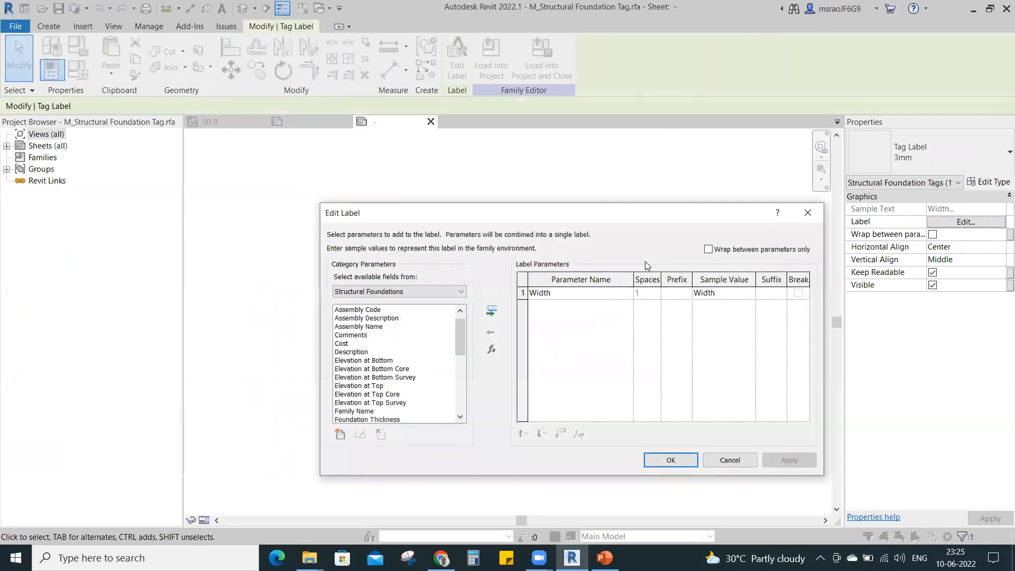
pyautogui.click(352, 334)
pyautogui.click(491, 311)
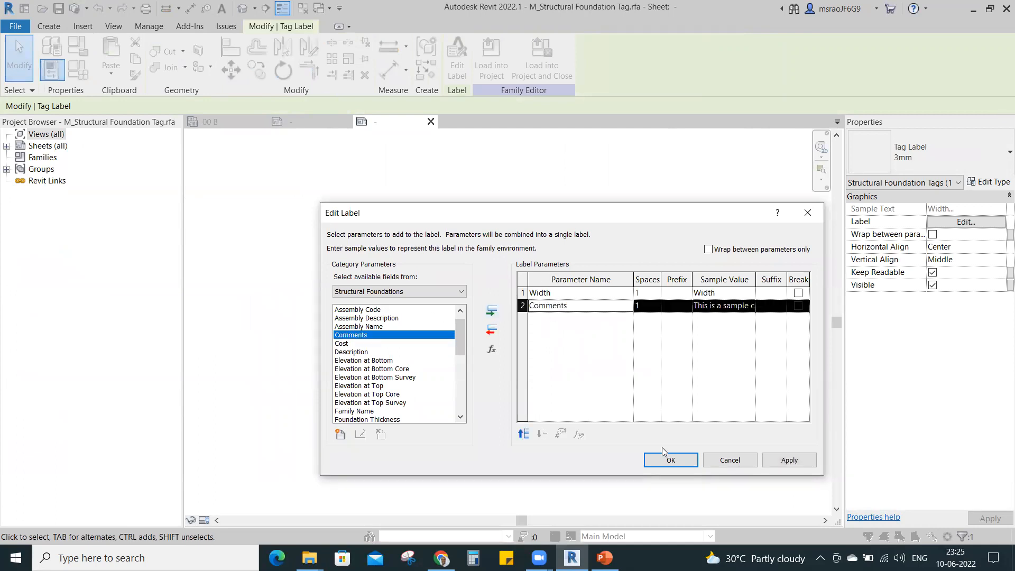
pyautogui.click(671, 461)
pyautogui.press('Escape')
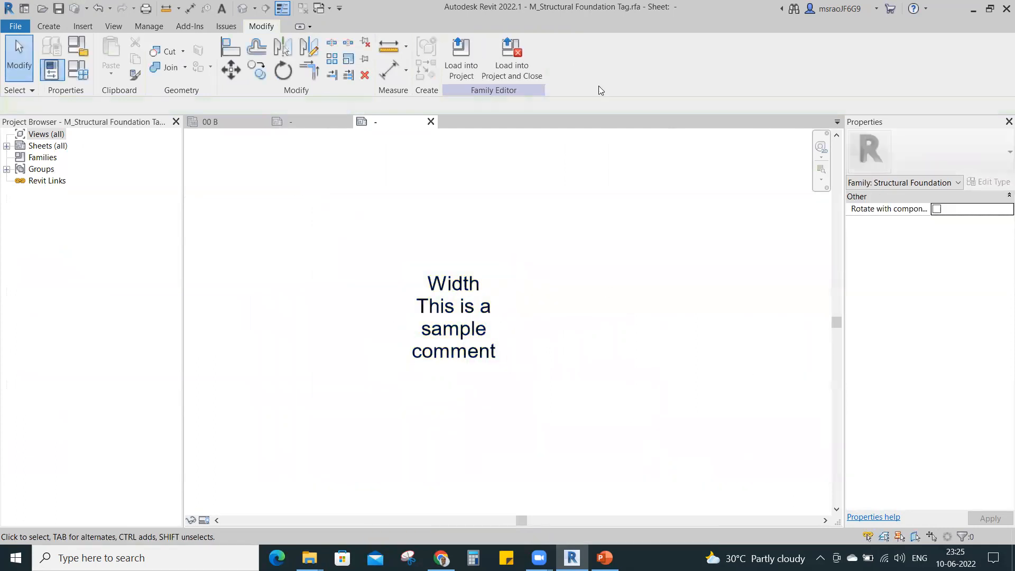
# Load the foundation tag family with Width and Comments into the STR-ZUBER project, overwriting the existing version.
pyautogui.click(468, 57)
pyautogui.click(476, 372)
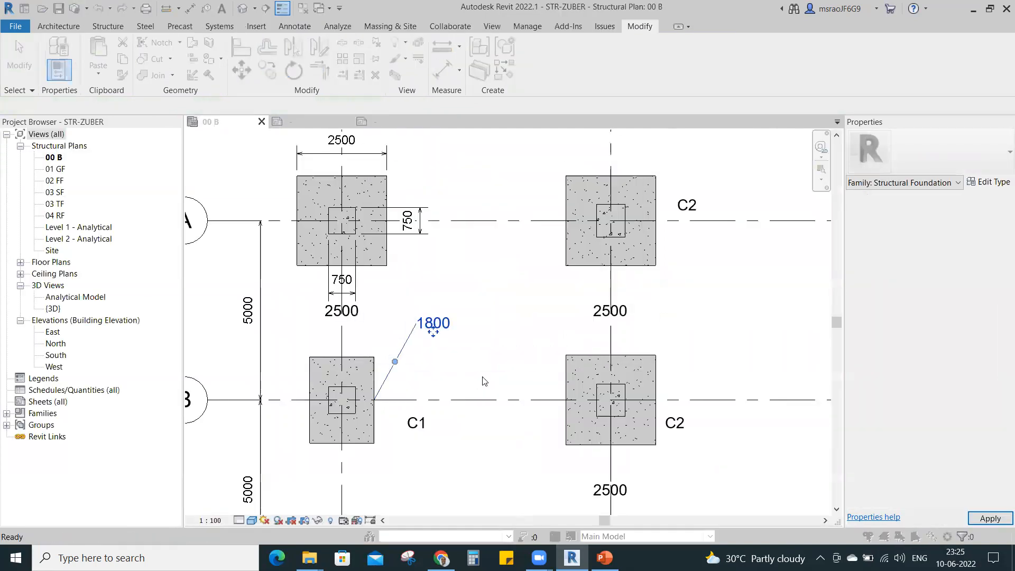
pyautogui.click(466, 177)
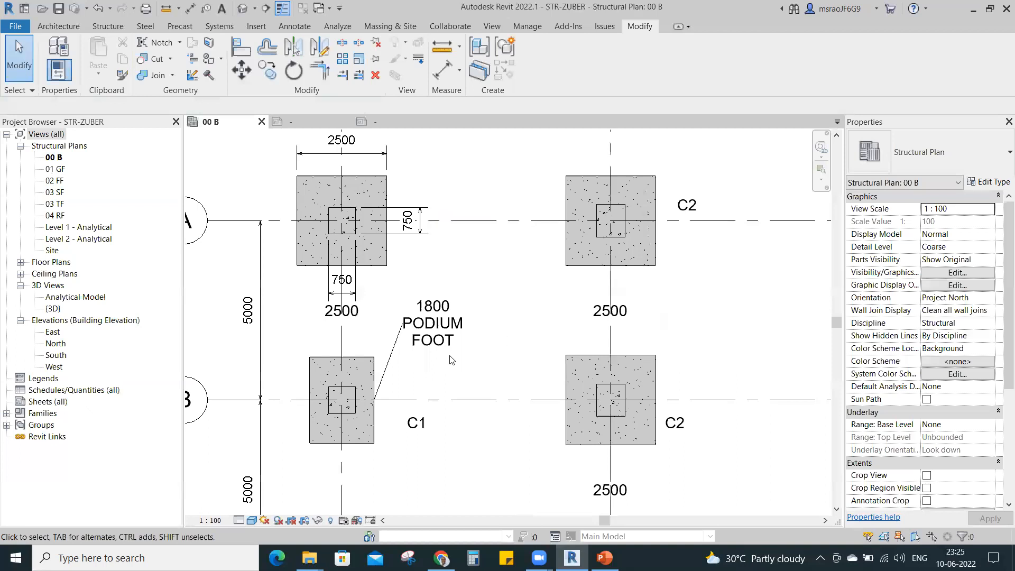
# Check the Comments property of the footing at grid B-1 against the text of its tag.
pyautogui.click(364, 374)
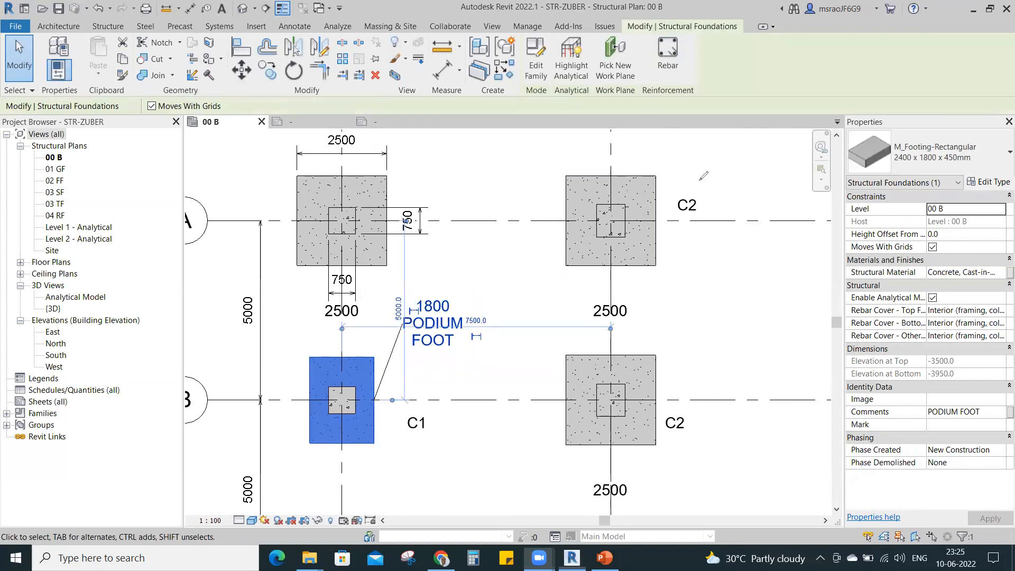
pyautogui.moveTo(445, 290)
pyautogui.mouseDown()
pyautogui.moveTo(405, 306)
pyautogui.moveTo(475, 346)
pyautogui.moveTo(451, 288)
pyautogui.mouseUp()
pyautogui.moveTo(854, 412)
pyautogui.mouseDown()
pyautogui.moveTo(589, 450)
pyautogui.moveTo(464, 360)
pyautogui.moveTo(477, 367)
pyautogui.mouseUp()
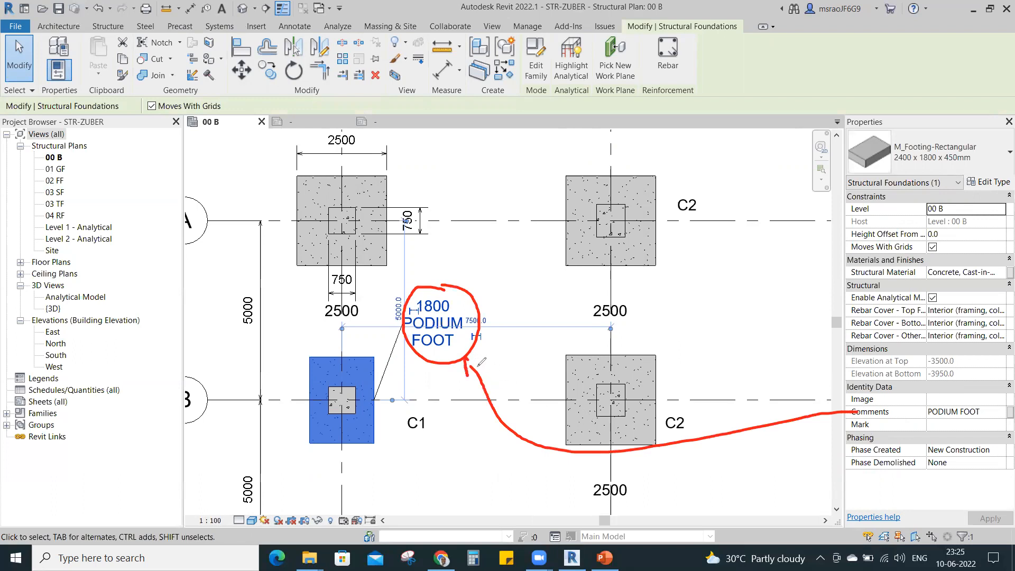
pyautogui.moveTo(840, 400); pyautogui.dragTo(848, 417)
pyautogui.click(540, 71)
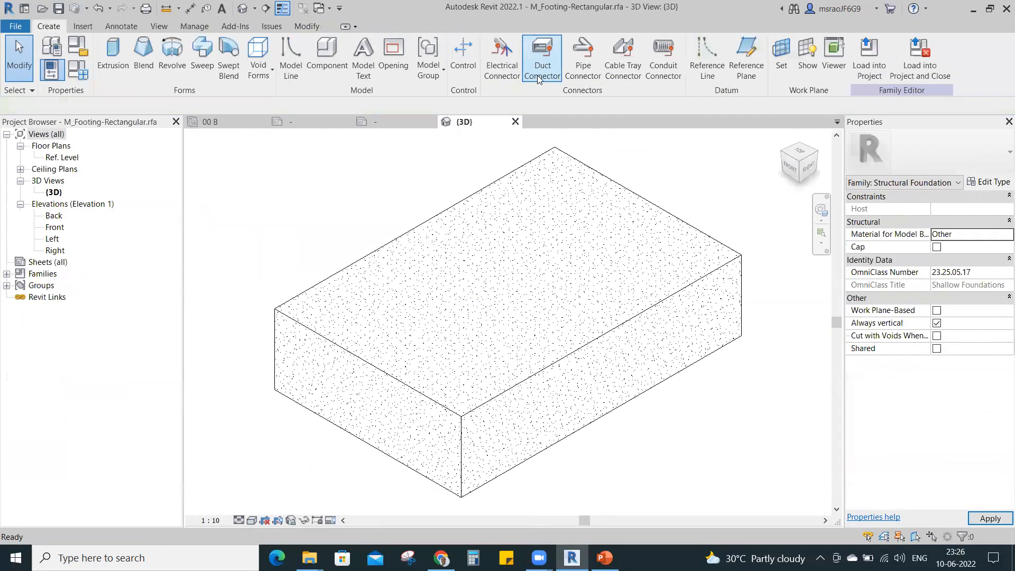
pyautogui.click(515, 122)
pyautogui.click(538, 290)
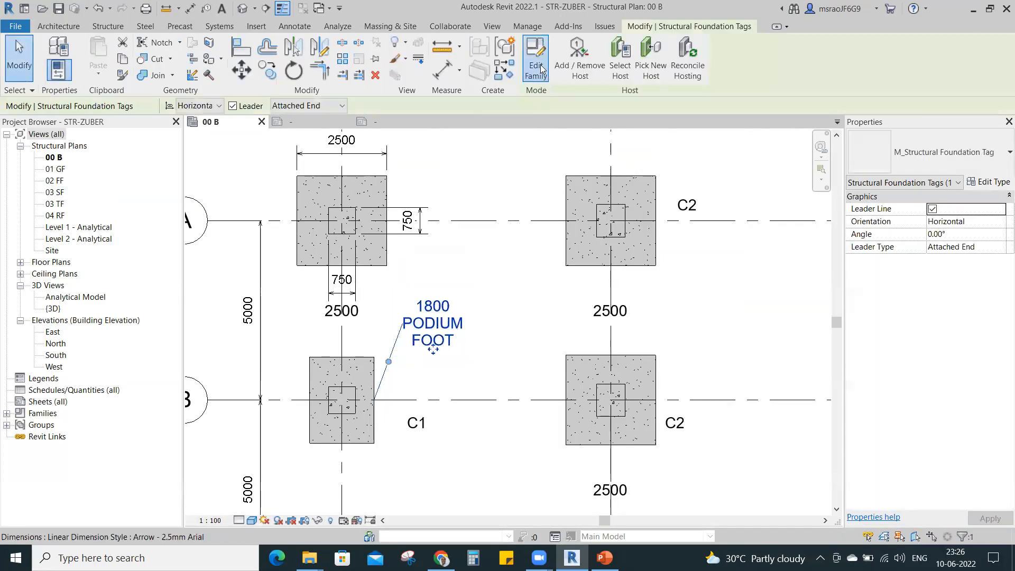
# Open the foundation tag family and review the parameters of its label without changing them.
pyautogui.click(541, 67)
pyautogui.click(509, 313)
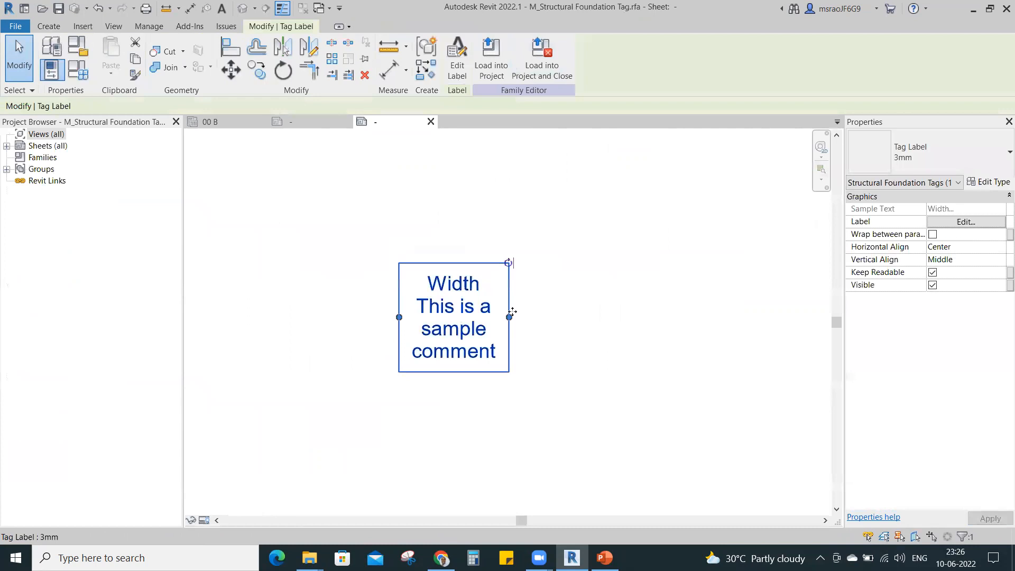
pyautogui.click(966, 222)
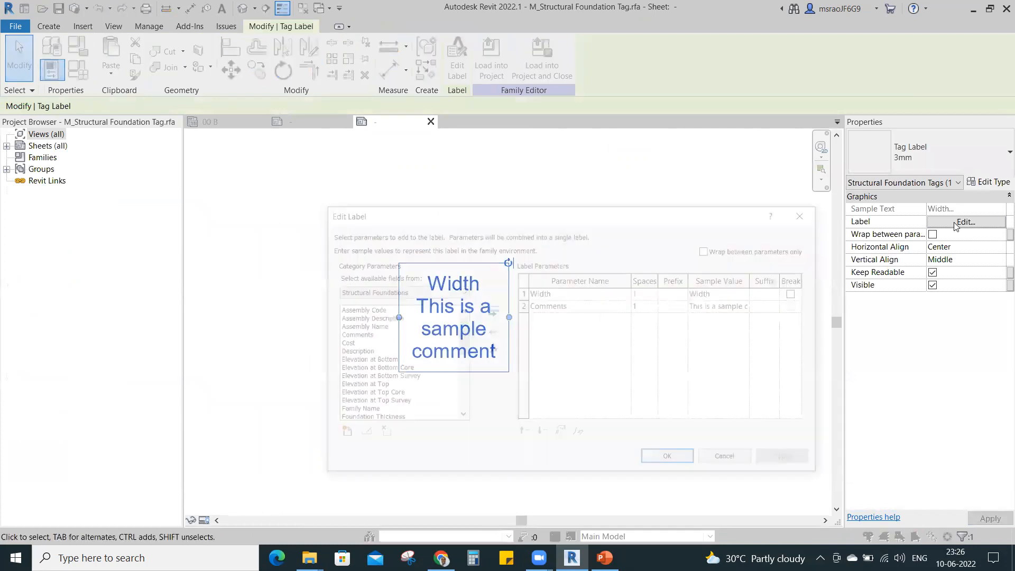
pyautogui.click(523, 305)
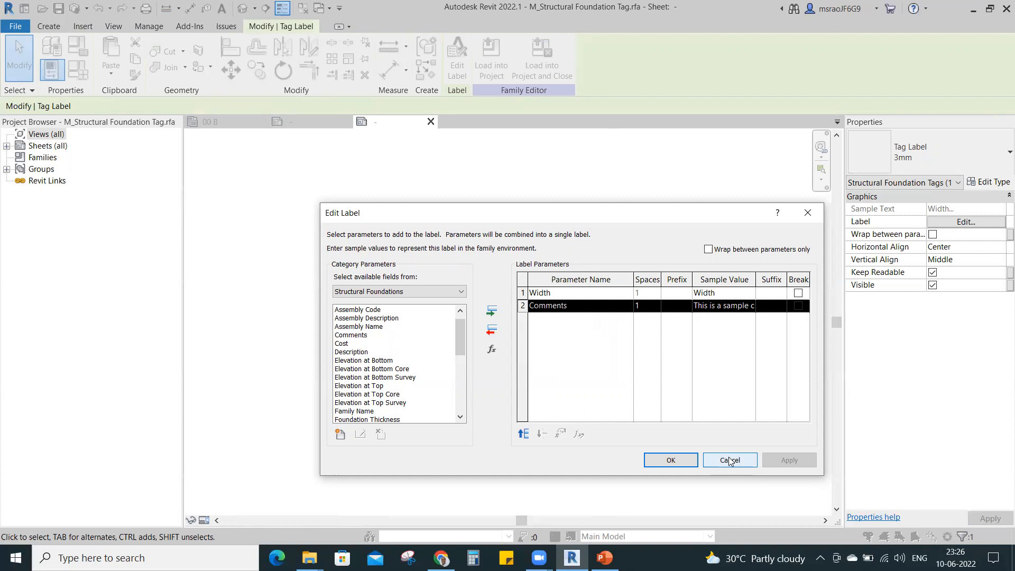
pyautogui.click(807, 212)
pyautogui.click(651, 308)
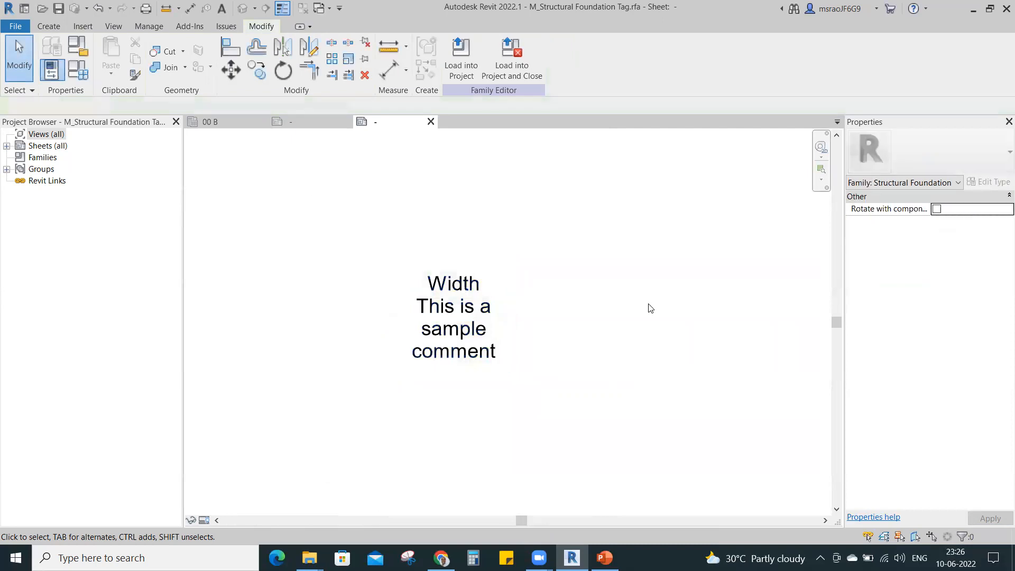
# Close the structural foundation tag and structural column tag families without saving their changes.
pyautogui.click(431, 122)
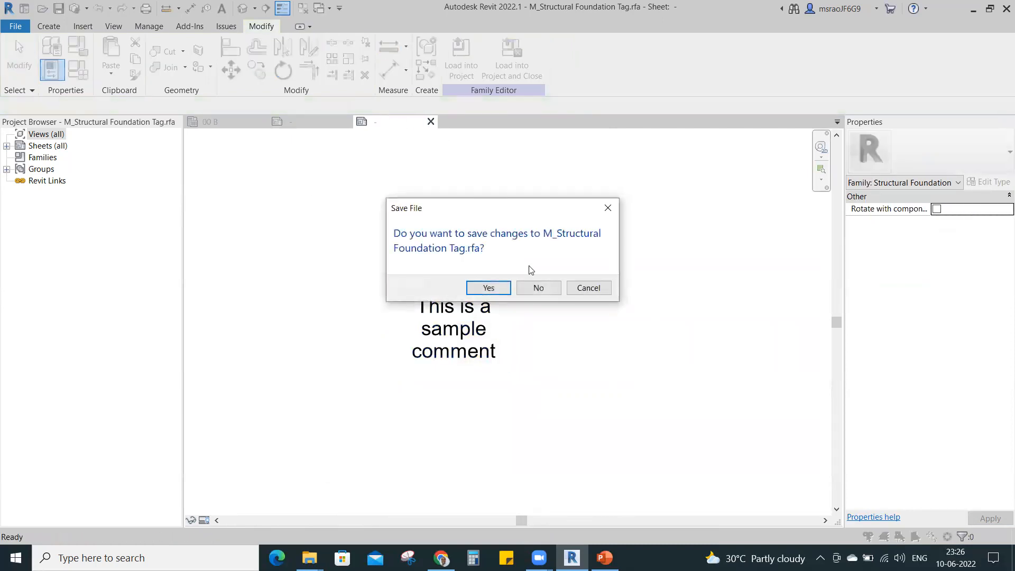
pyautogui.click(536, 288)
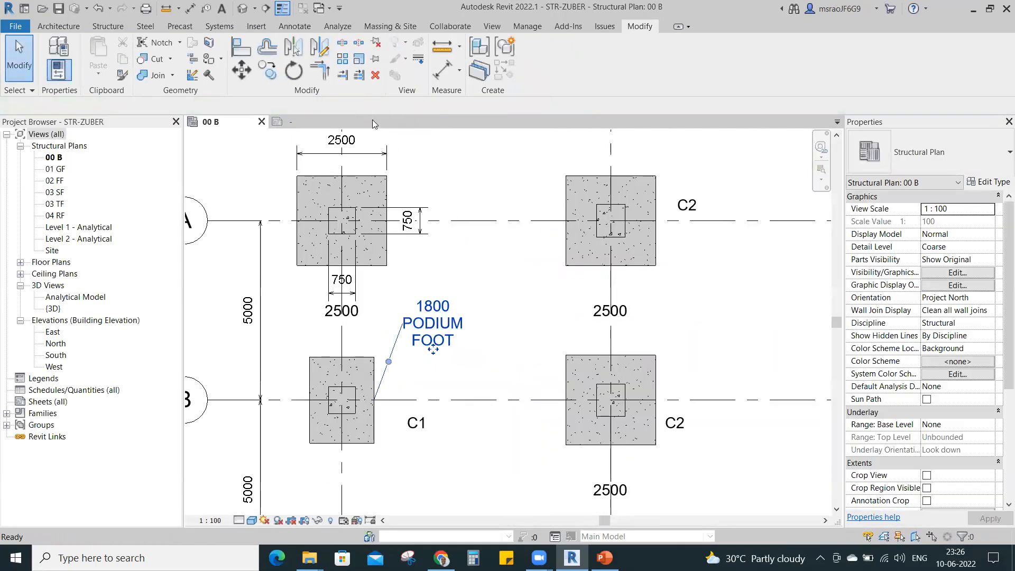
pyautogui.click(362, 121)
pyautogui.click(345, 122)
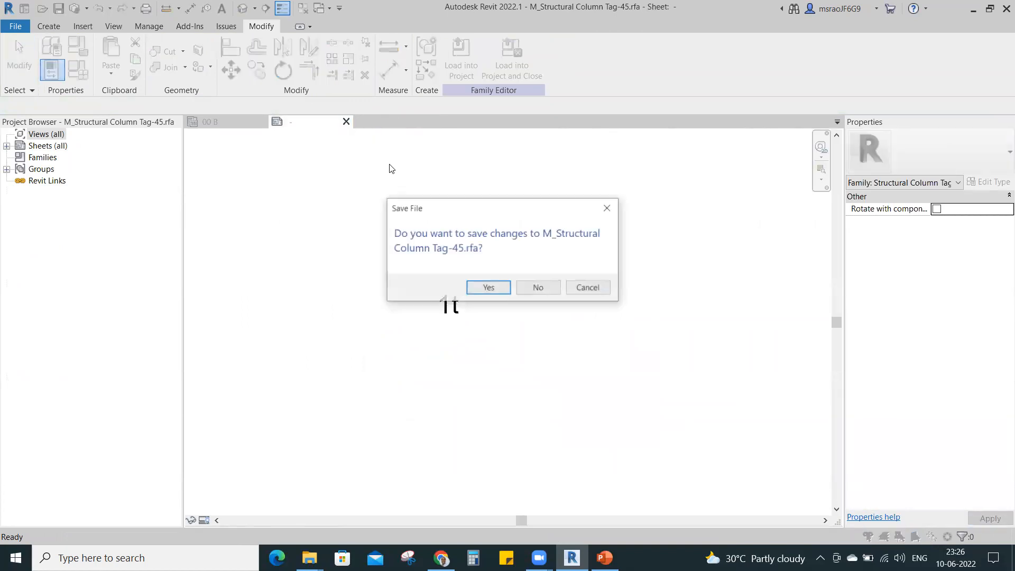
pyautogui.click(547, 291)
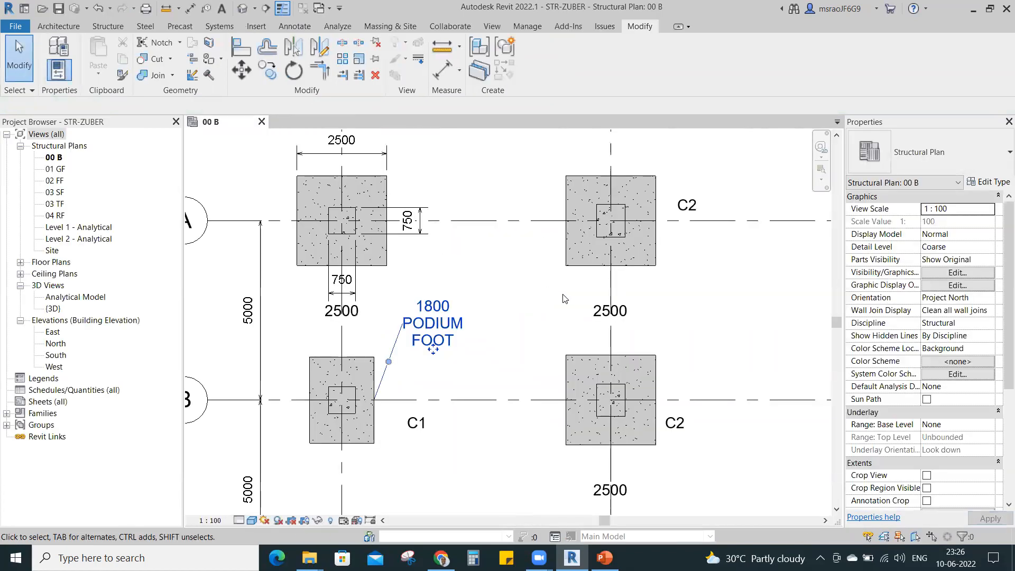
# Open structural plan 01 GF and go to the beams along grid A.
pyautogui.scroll(-2, 667, 308)
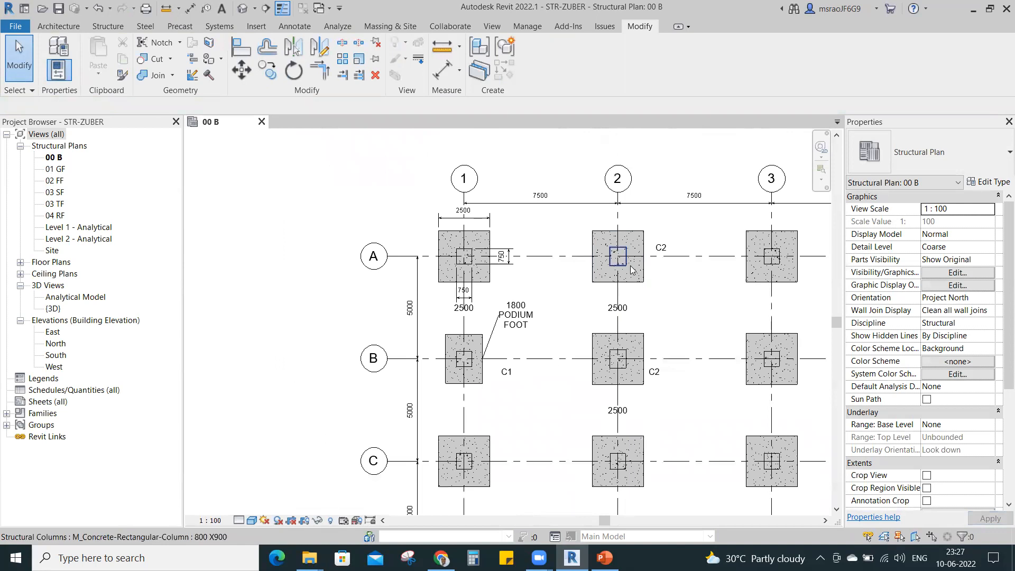
pyautogui.moveTo(643, 281); pyautogui.dragTo(523, 279, button='middle')
pyautogui.scroll(-2, 566, 292)
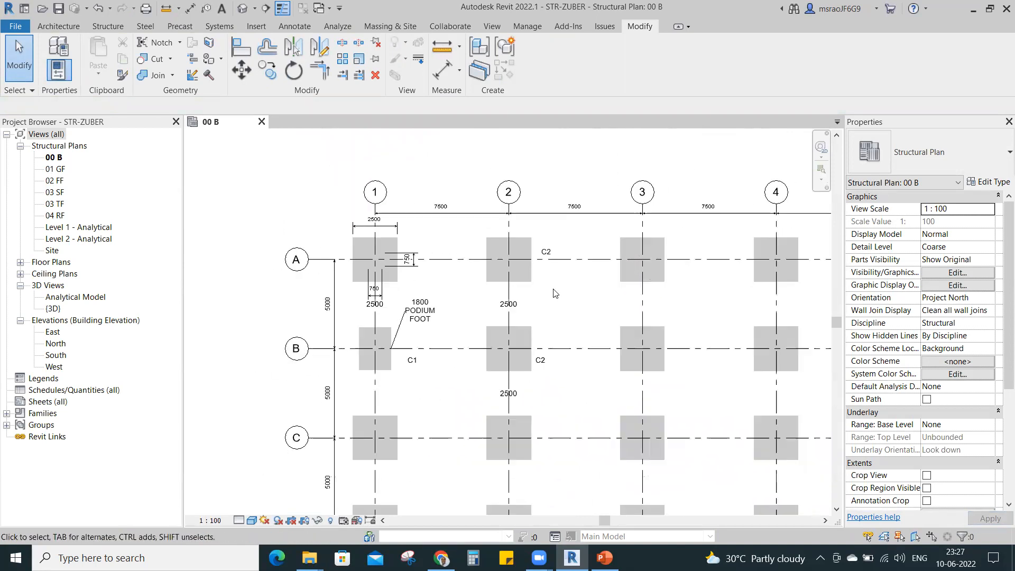
pyautogui.doubleClick(58, 169)
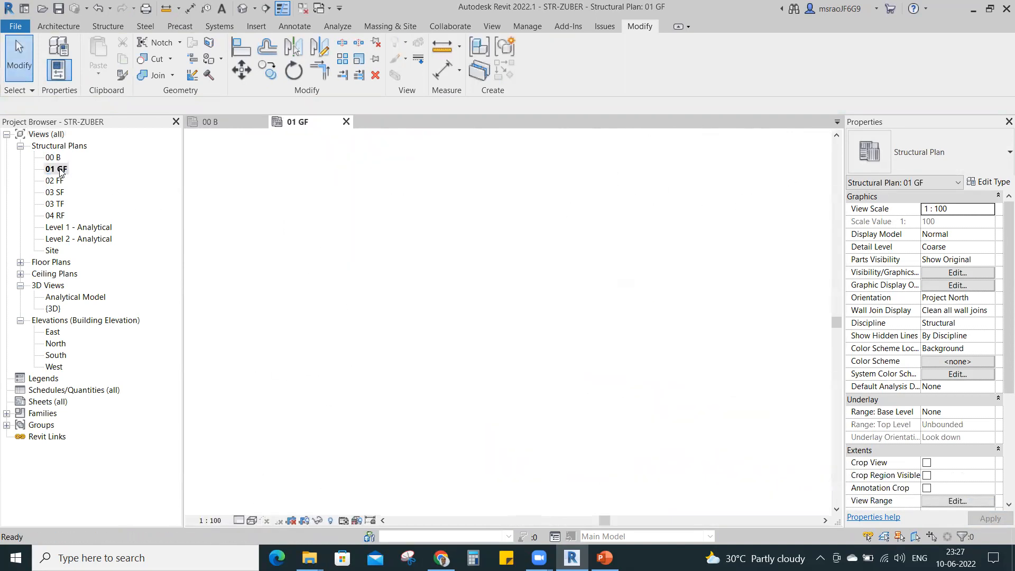
pyautogui.scroll(5, 582, 307)
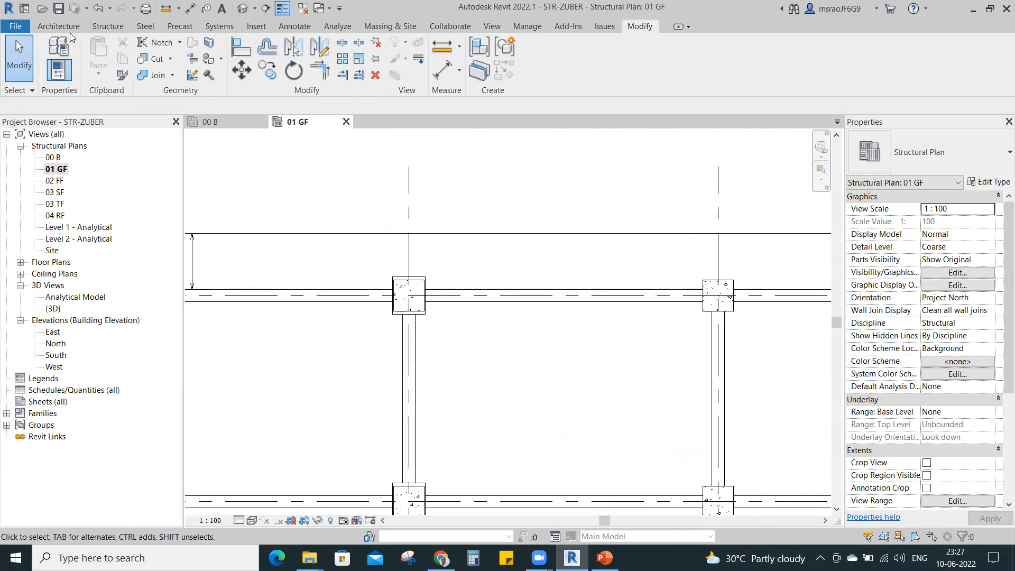
# Tag by category the grid A beams between grids 2-3 and 3-4, and the grid 2 beam between grids B and C.
pyautogui.click(294, 27)
pyautogui.click(513, 59)
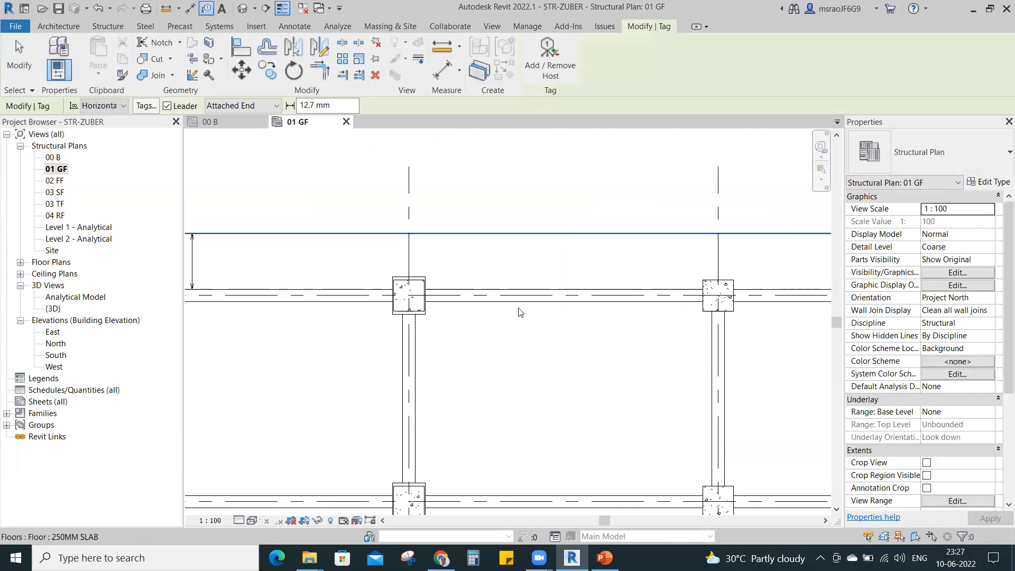
pyautogui.click(518, 308)
pyautogui.scroll(-2, 519, 308)
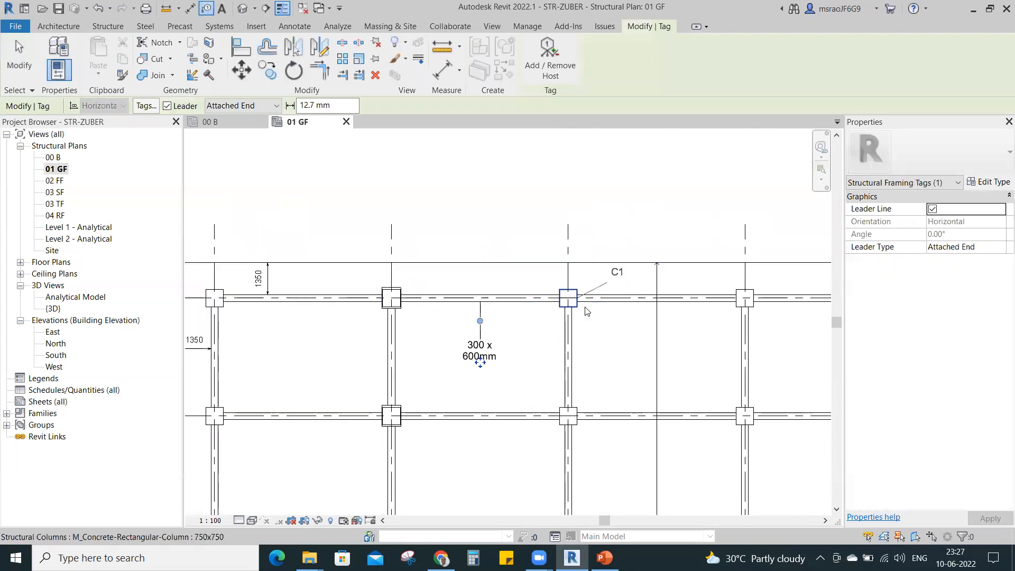
pyautogui.click(615, 309)
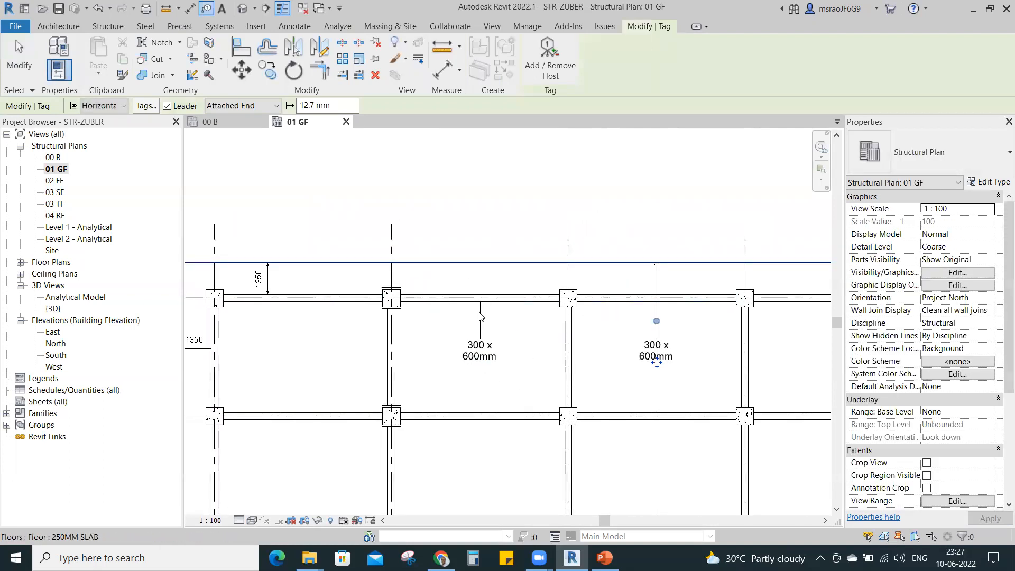
pyautogui.scroll(-2, 417, 315)
pyautogui.click(403, 406)
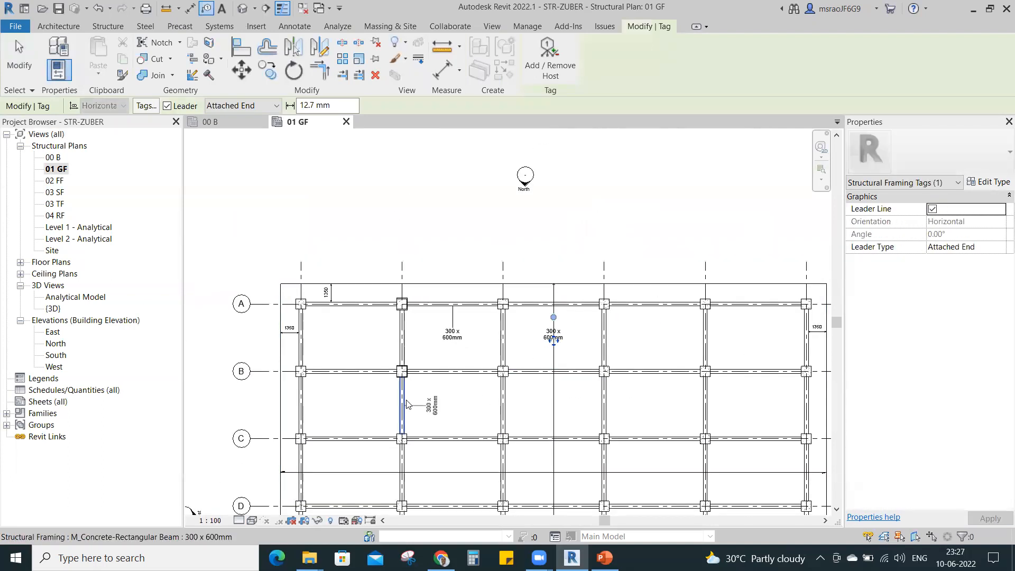
pyautogui.scroll(4, 462, 378)
pyautogui.press('Escape')
pyautogui.press('Escape')
pyautogui.scroll(-2, 500, 267)
pyautogui.moveTo(432, 205); pyautogui.dragTo(444, 270, button='middle')
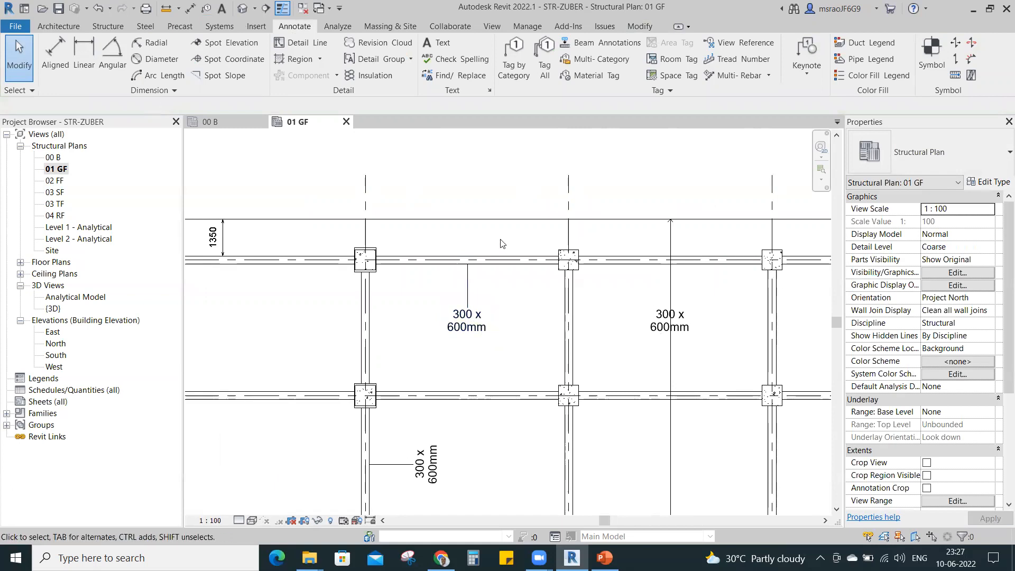
# Set the comment of the grid A beam between grids 2 and 3 to B1.
pyautogui.click(503, 264)
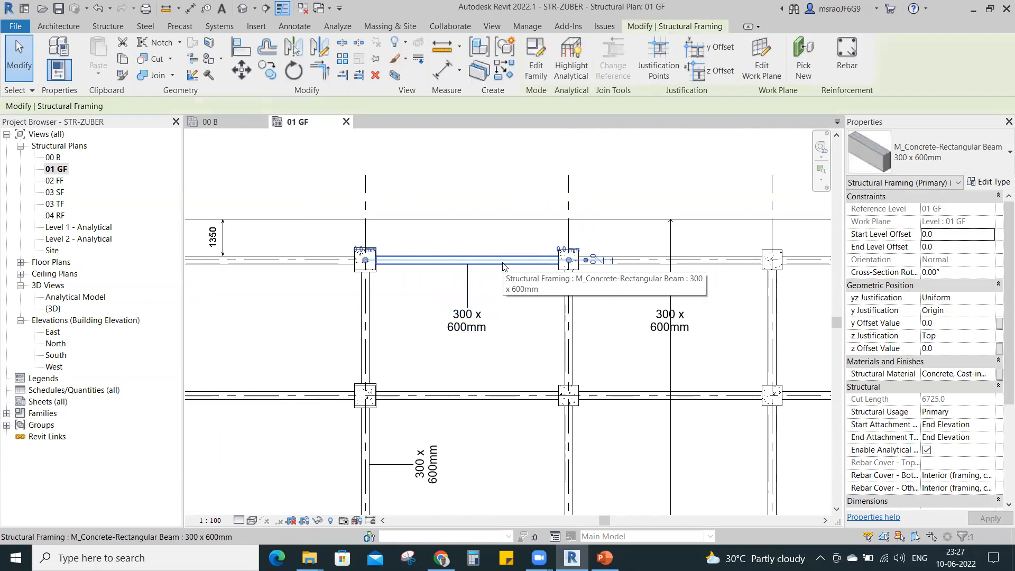
pyautogui.scroll(-4, 1000, 390)
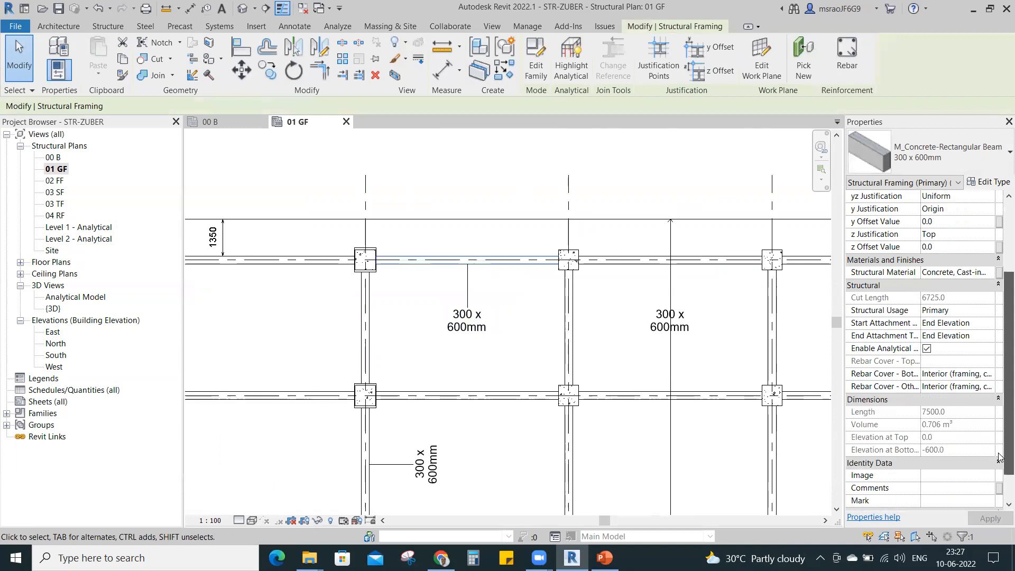
pyautogui.click(946, 488)
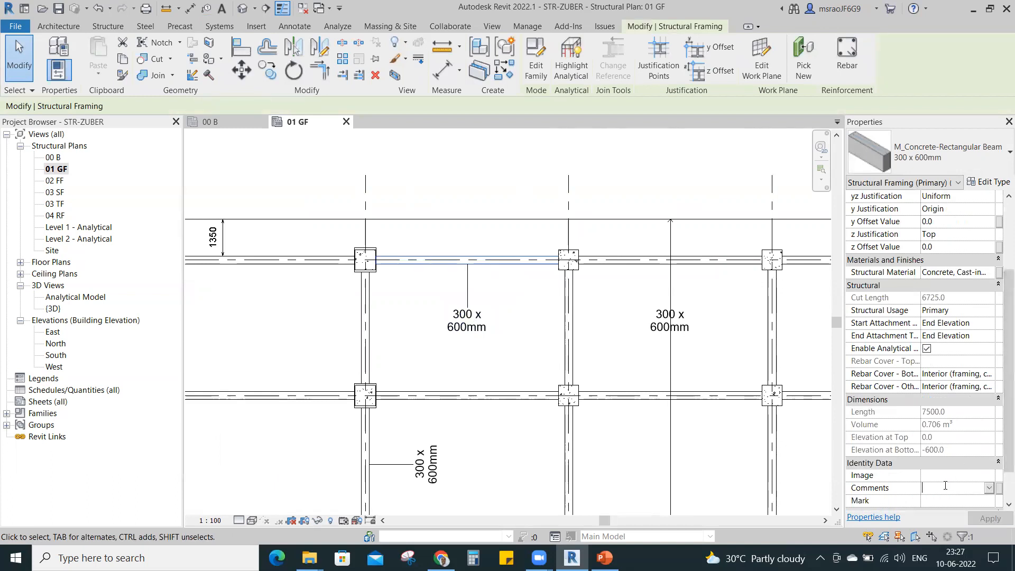
pyautogui.write('B1')
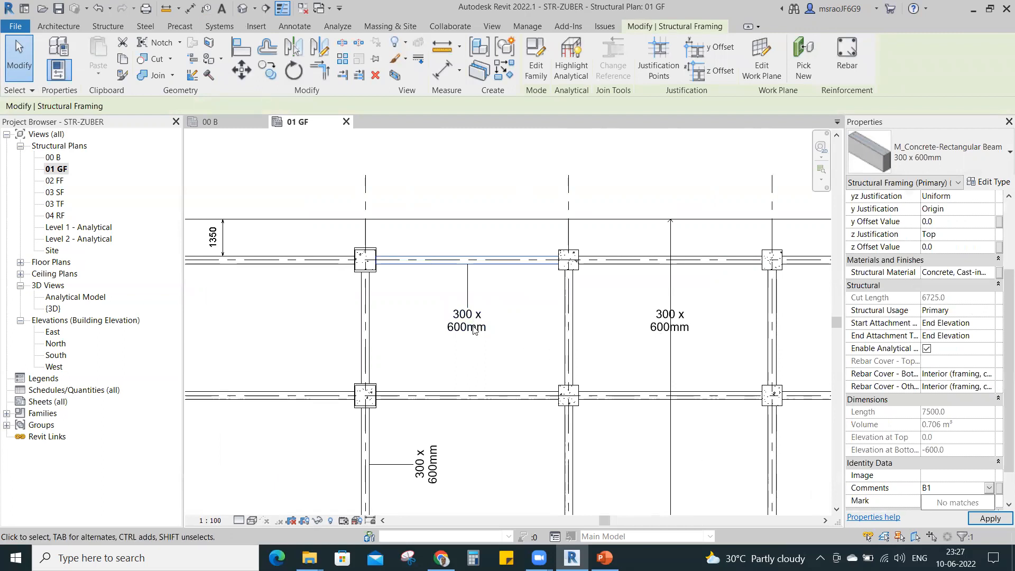
pyautogui.press('Return')
pyautogui.press('Escape')
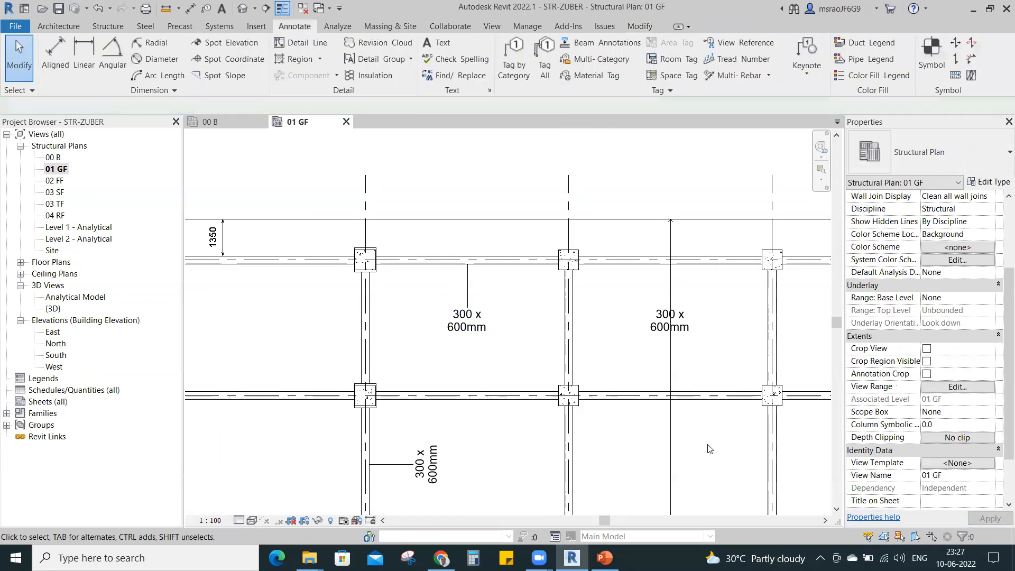
# Open the structural framing tag family from the placed beam tag and open its label's parameters for editing.
pyautogui.click(469, 325)
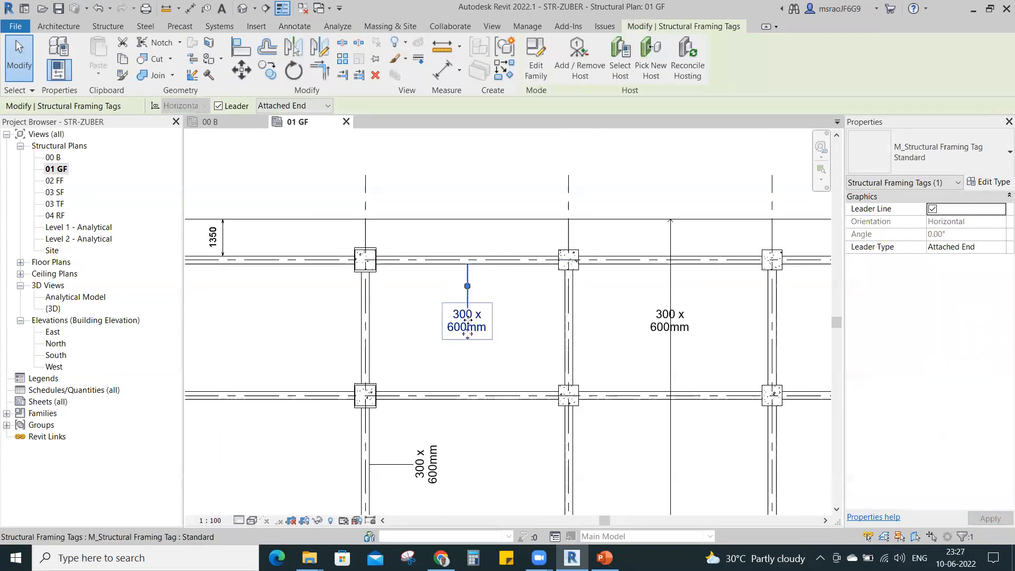
pyautogui.click(537, 60)
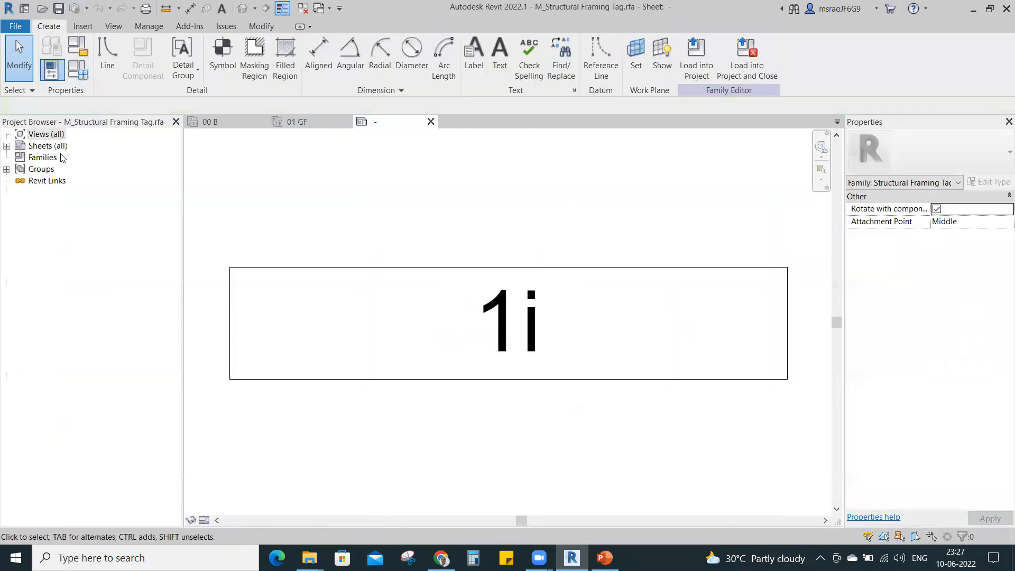
pyautogui.click(490, 304)
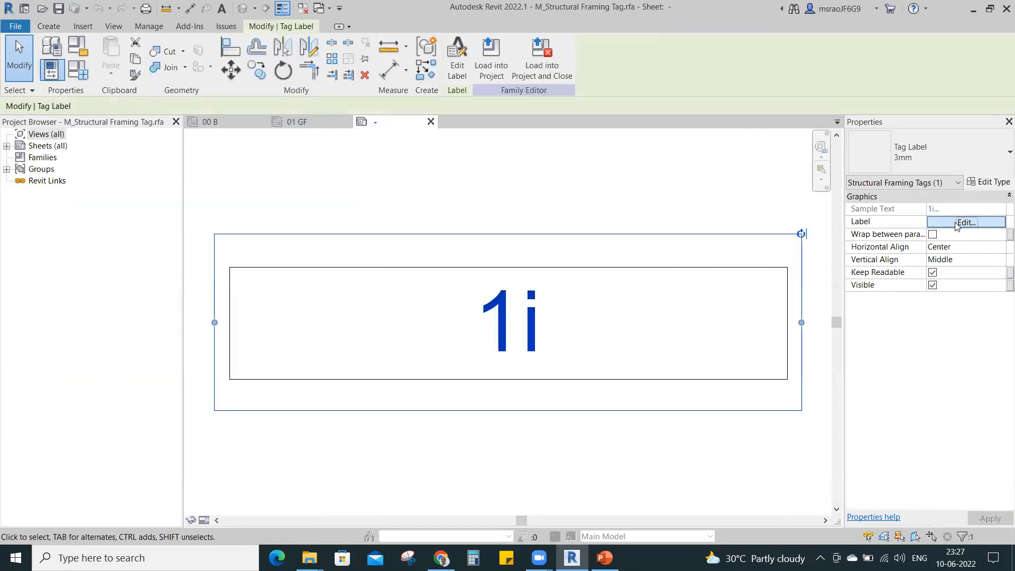
pyautogui.click(958, 223)
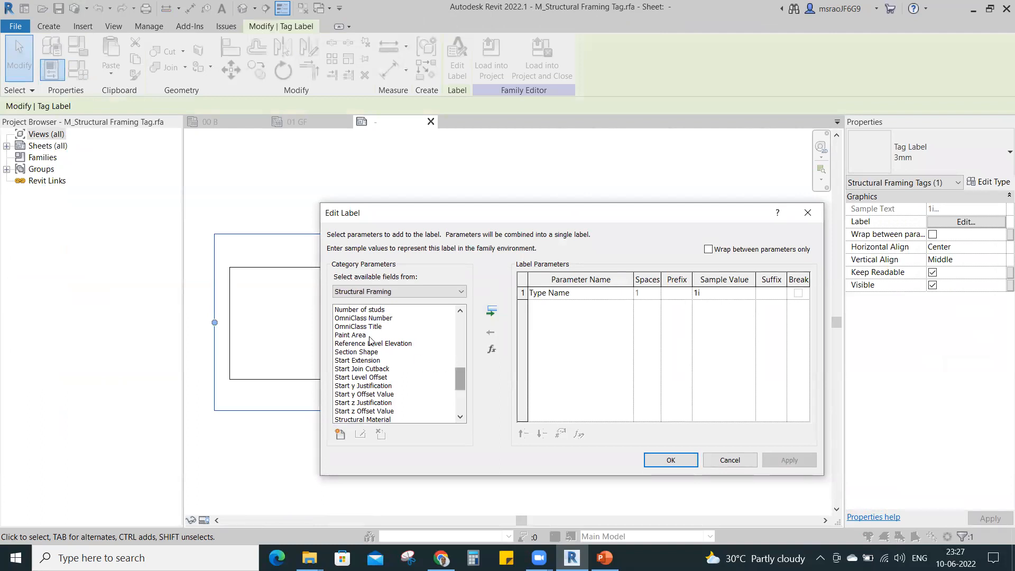
# Add the Comments parameter to the framing tag label and place it ahead of Type Name.
pyautogui.moveTo(459, 385); pyautogui.dragTo(454, 320)
pyautogui.click(362, 369)
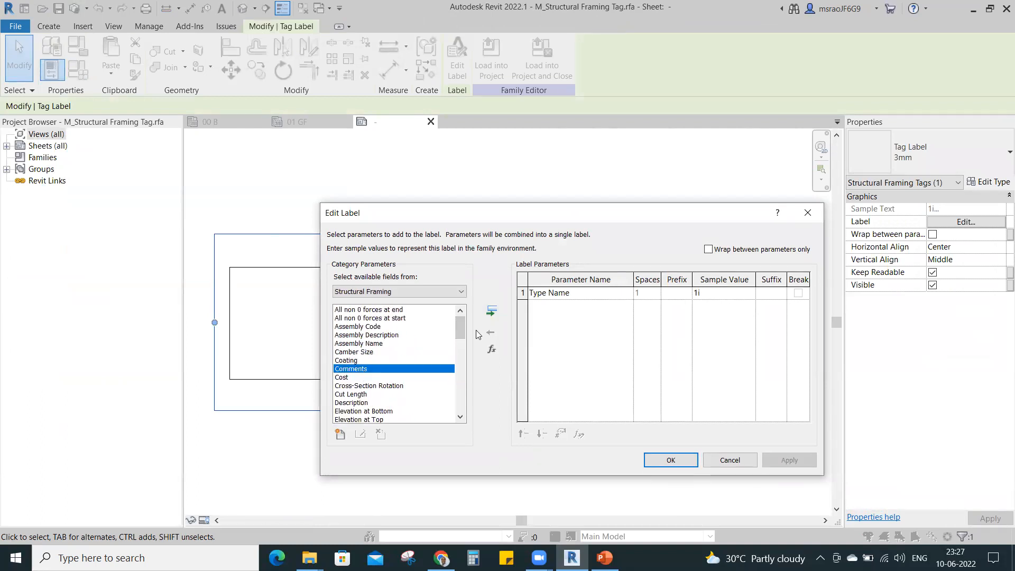
pyautogui.click(492, 312)
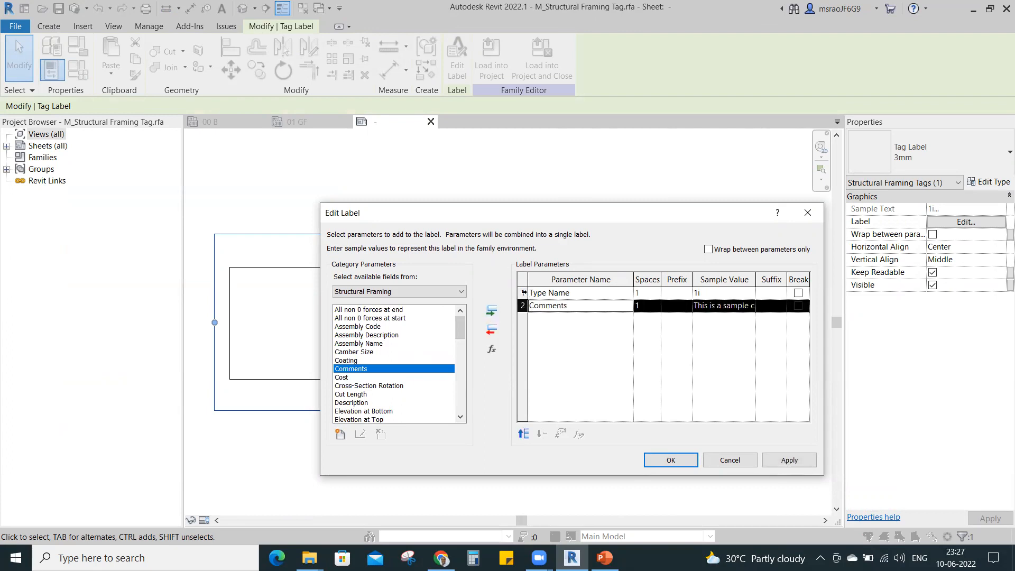
pyautogui.click(523, 293)
pyautogui.click(541, 434)
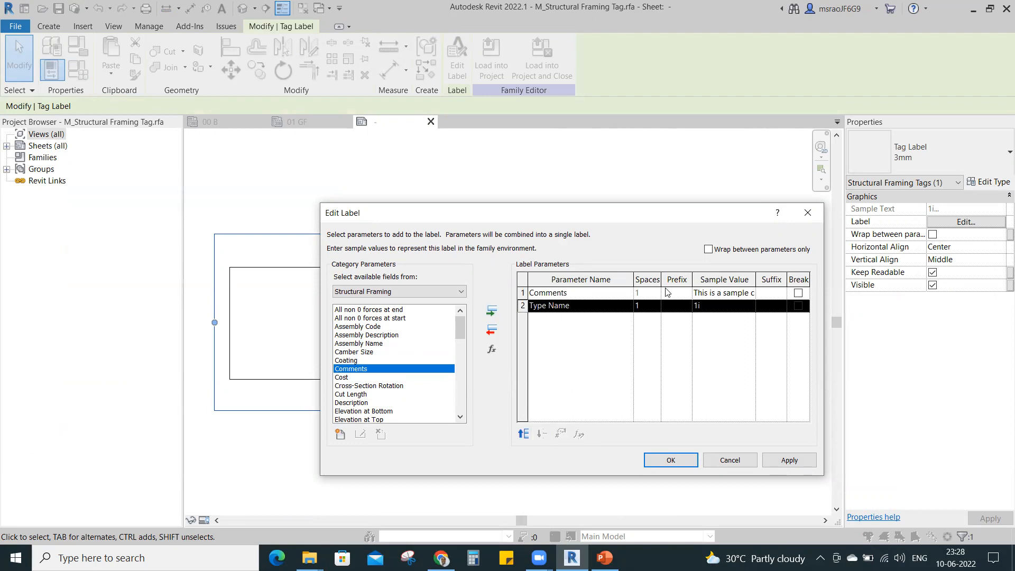
pyautogui.click(671, 461)
# Widen the framing tag label until its sample text fits on a single line.
pyautogui.scroll(-2, 379, 380)
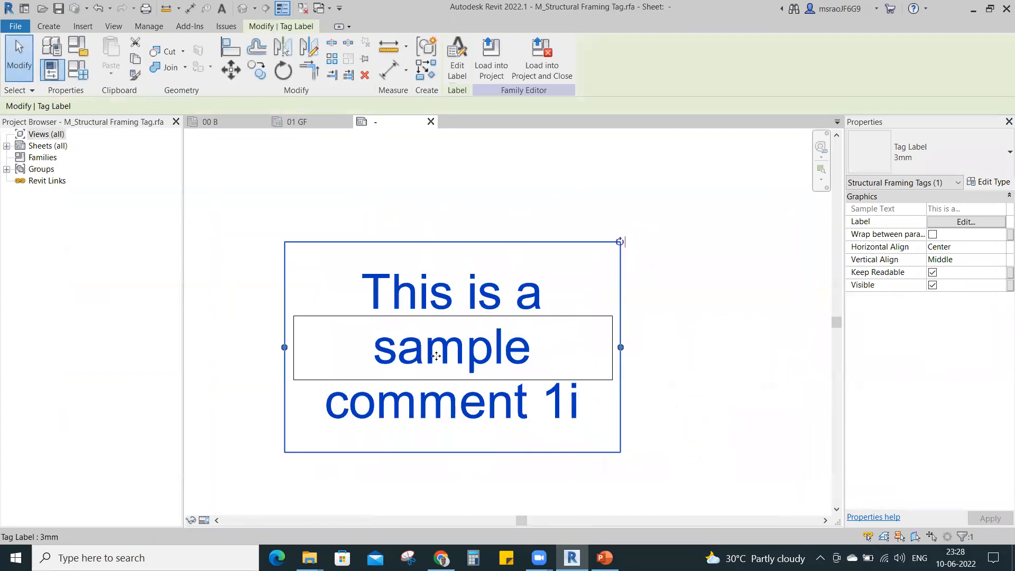
pyautogui.click(662, 324)
pyautogui.click(608, 345)
pyautogui.click(532, 351)
pyautogui.scroll(-2, 555, 352)
pyautogui.moveTo(547, 342); pyautogui.dragTo(706, 342)
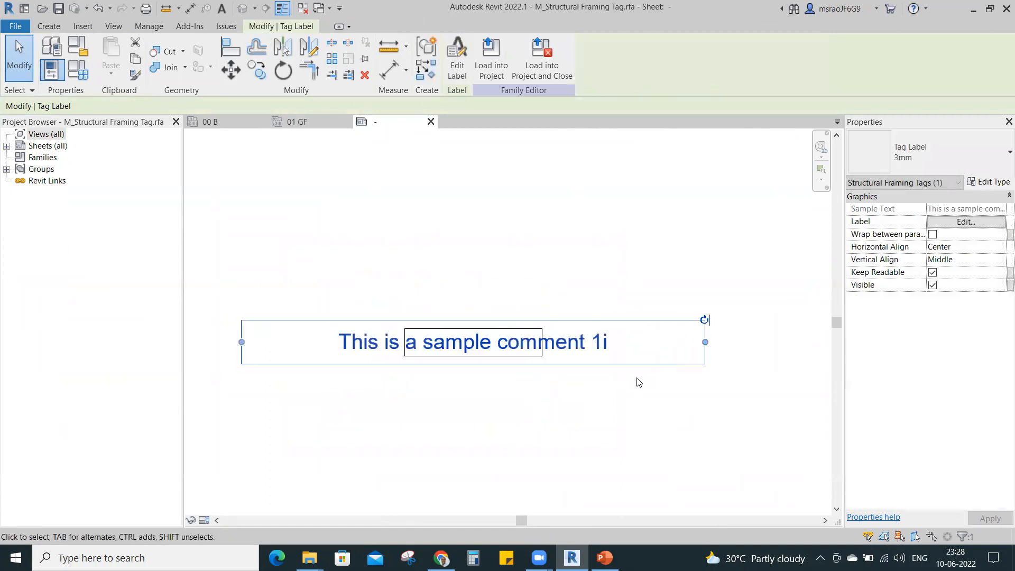
pyautogui.click(639, 381)
pyautogui.click(479, 345)
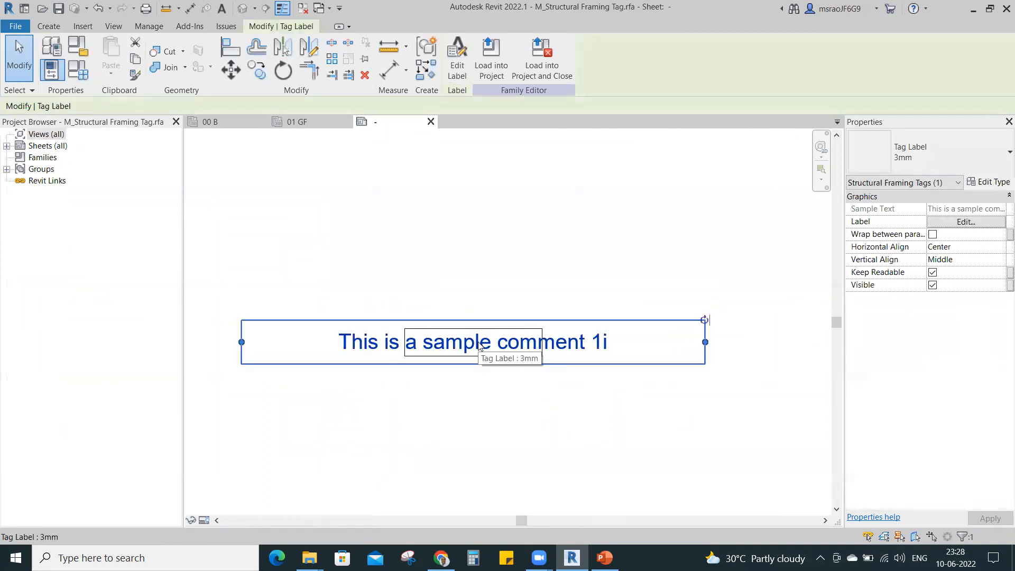
# Load the modified structural framing tag family into the project.
pyautogui.press('h')
pyautogui.press('h')
pyautogui.press('h')
pyautogui.press('r')
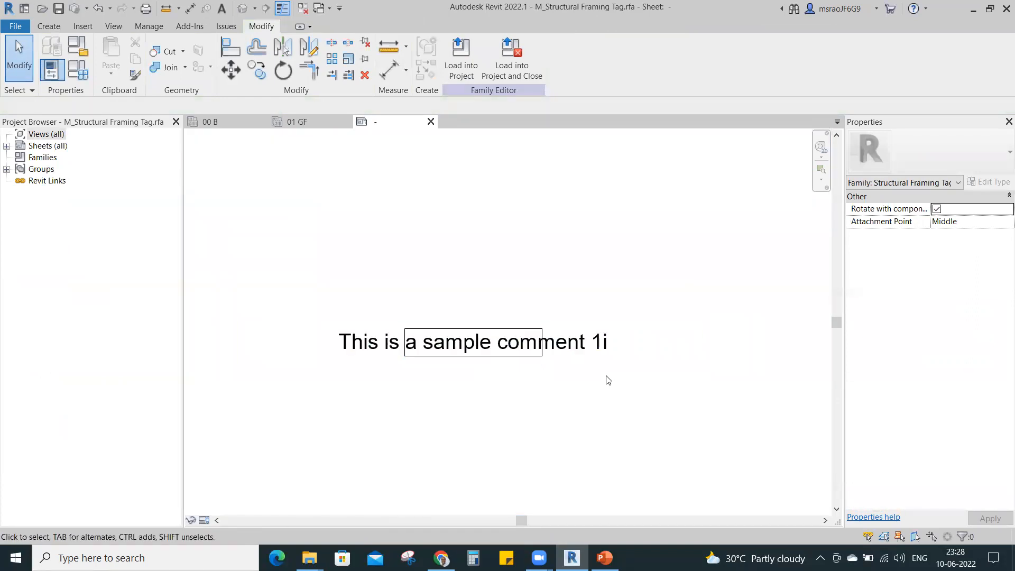
pyautogui.click(469, 57)
pyautogui.click(481, 272)
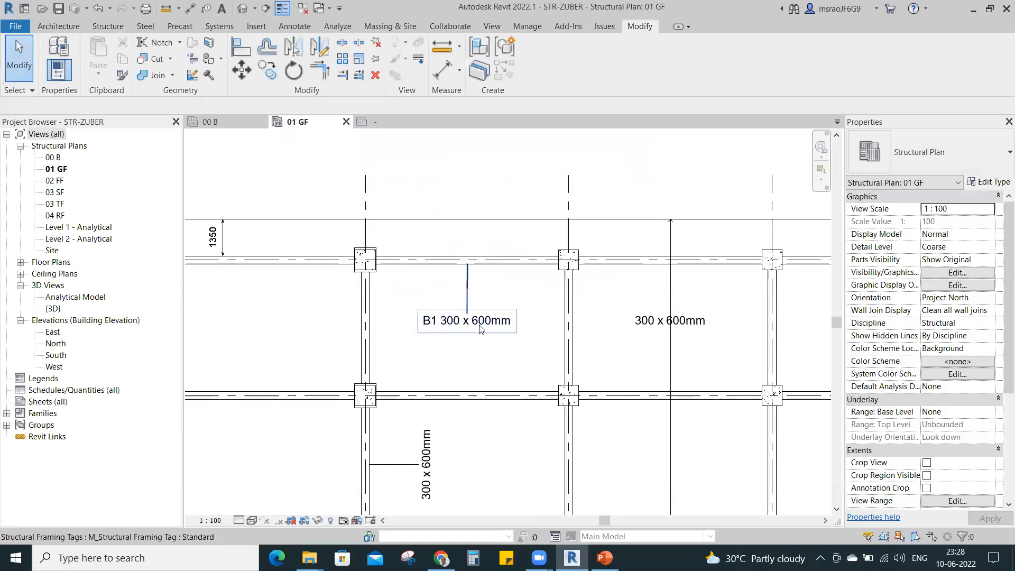
# Set the comment of the grid A beam between grids 3 and 4 to B1.
pyautogui.click(714, 266)
pyautogui.scroll(-4, 1001, 462)
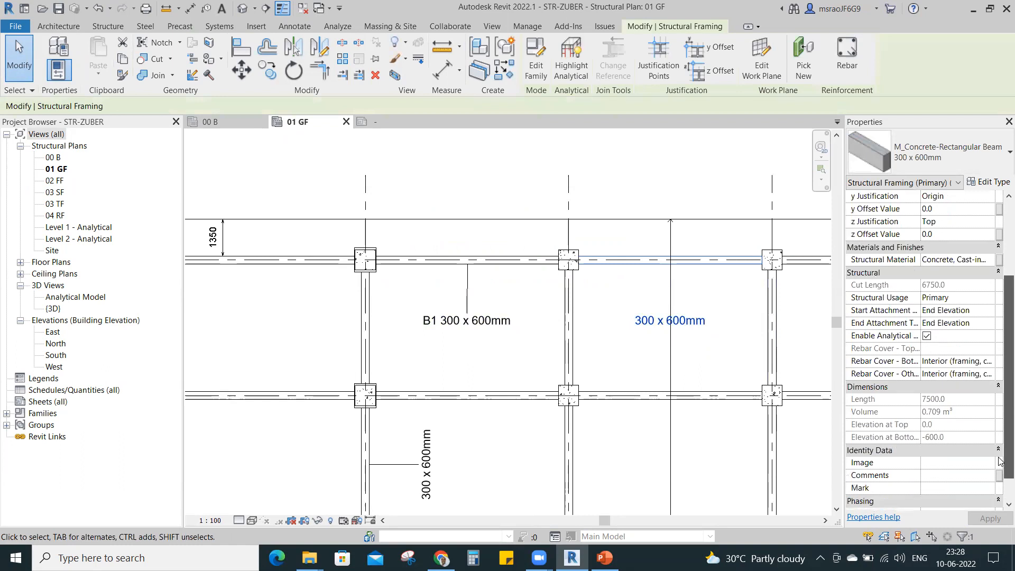
pyautogui.click(943, 476)
pyautogui.click(958, 488)
pyautogui.write('B1')
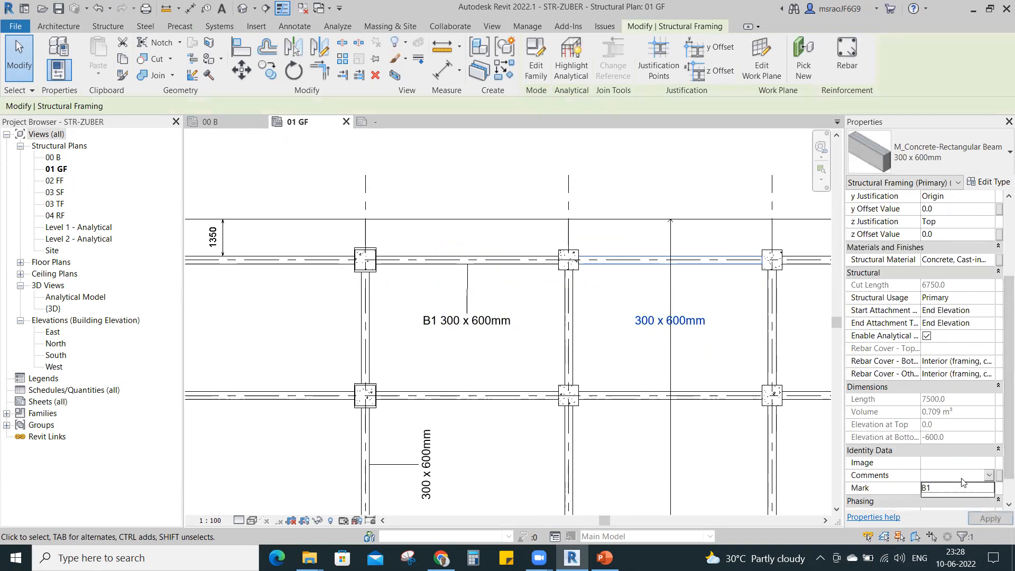
pyautogui.click(670, 350)
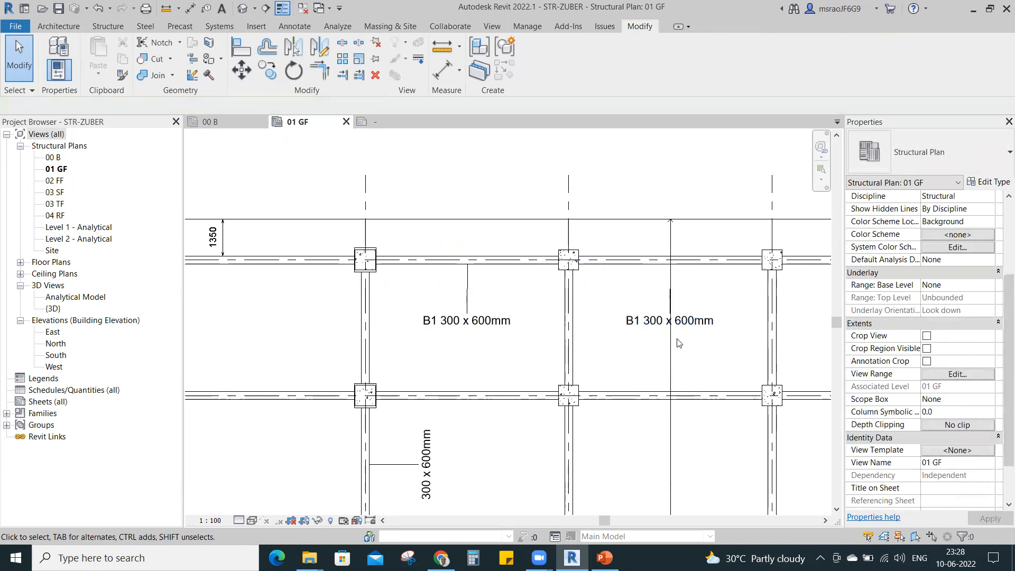
# Set the comment of the grid 2 beam between grids B and C to B1, reusing the existing entry.
pyautogui.scroll(-3, 460, 371)
pyautogui.click(447, 383)
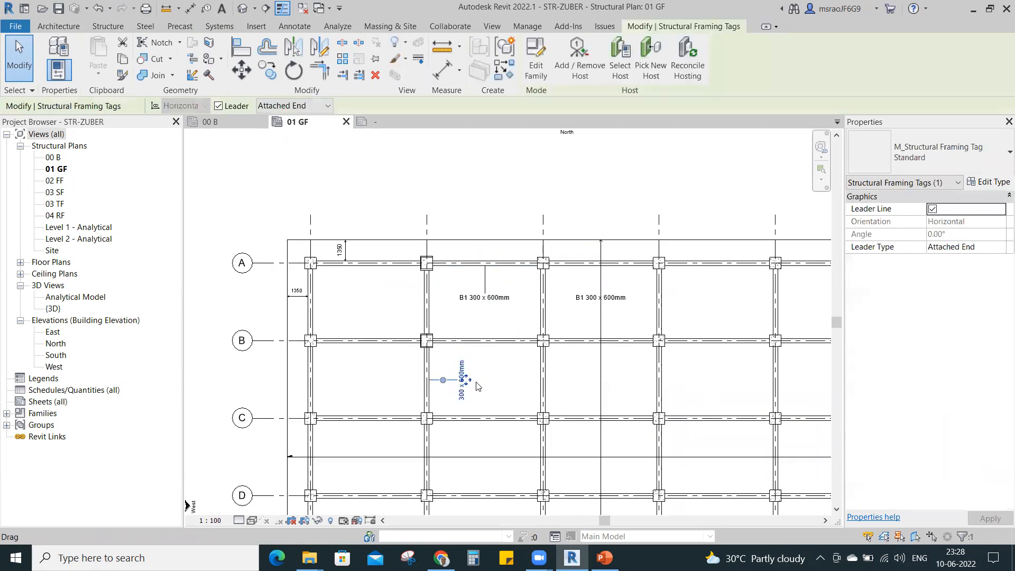
pyautogui.scroll(3, 447, 386)
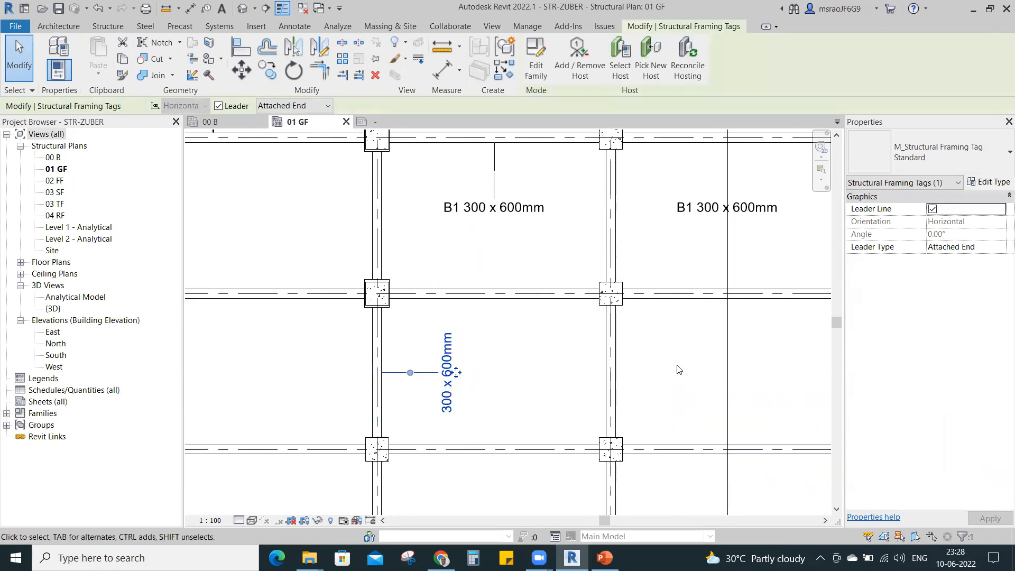
pyautogui.click(397, 380)
pyautogui.click(374, 351)
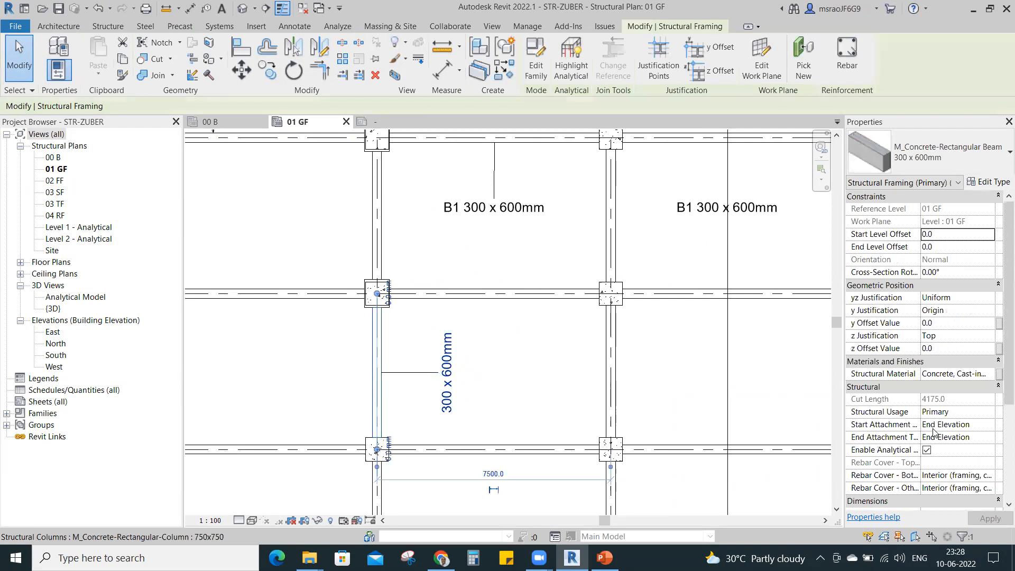
pyautogui.scroll(-3, 985, 491)
pyautogui.click(988, 500)
pyautogui.click(989, 501)
pyautogui.click(945, 514)
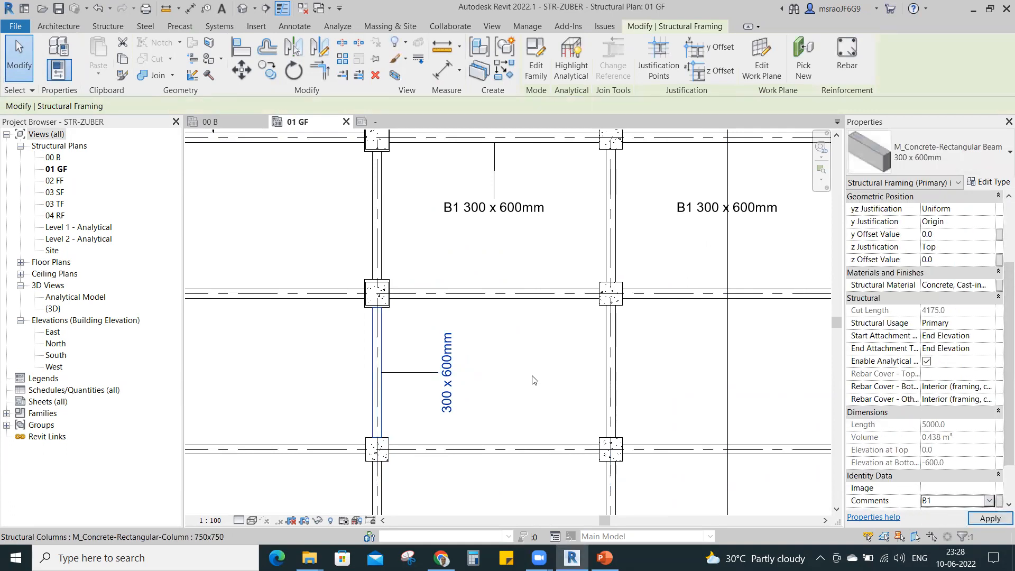
pyautogui.click(535, 380)
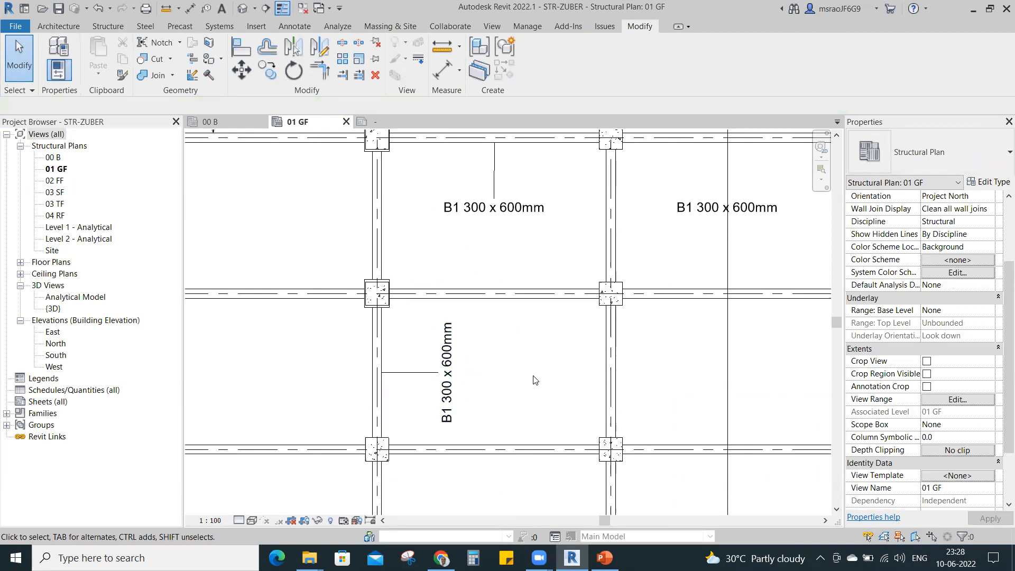
pyautogui.press('z')
pyautogui.press('e')
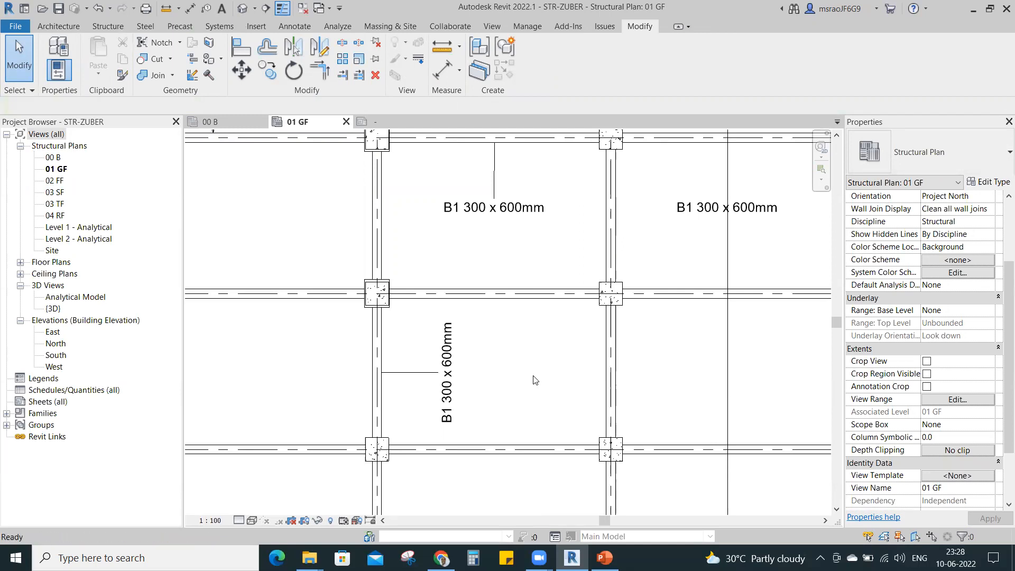
pyautogui.scroll(5, 472, 217)
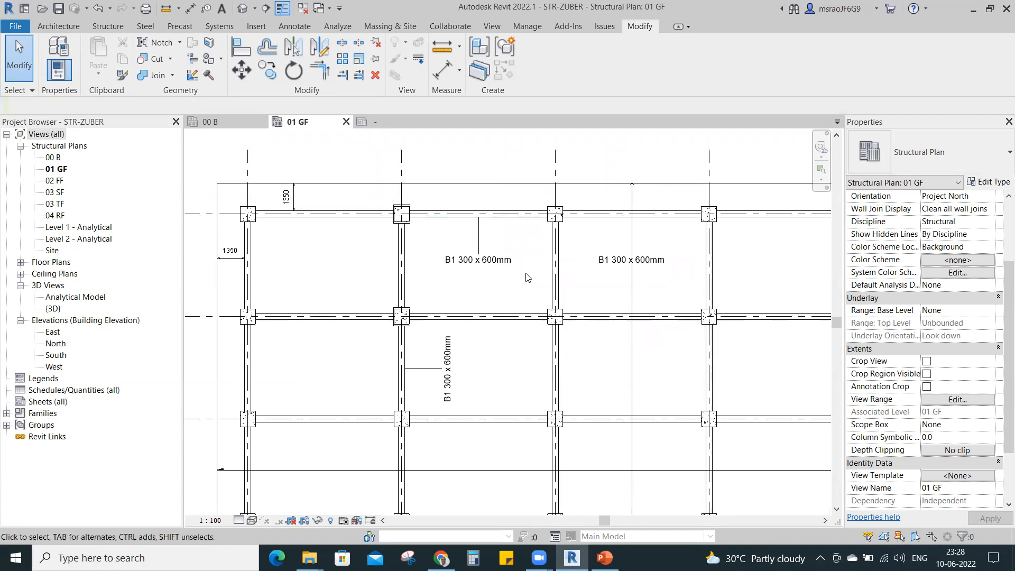
pyautogui.middleClick(516, 288)
pyautogui.middleClick(516, 288)
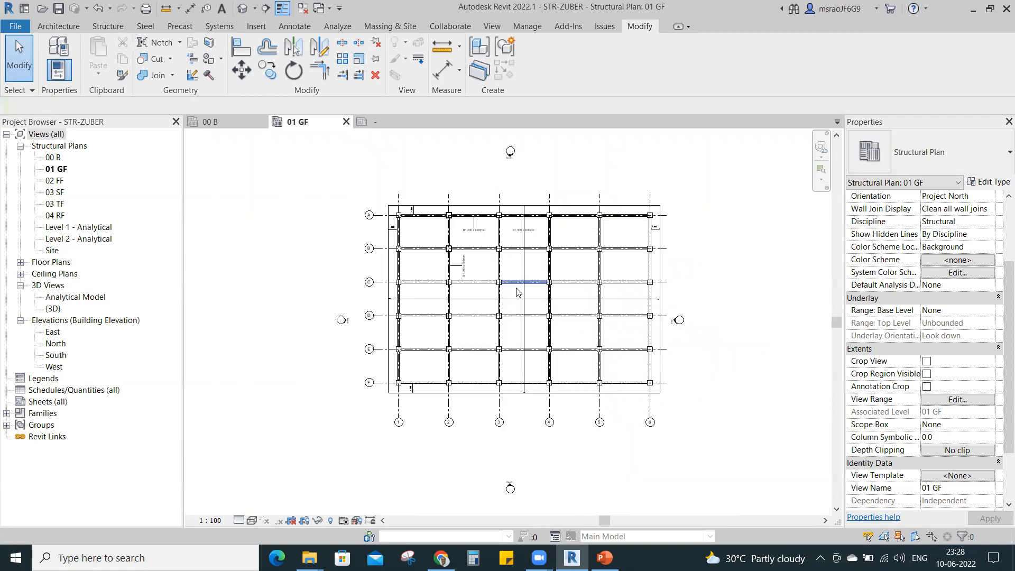
# Close the structural framing tag family.
pyautogui.click(376, 122)
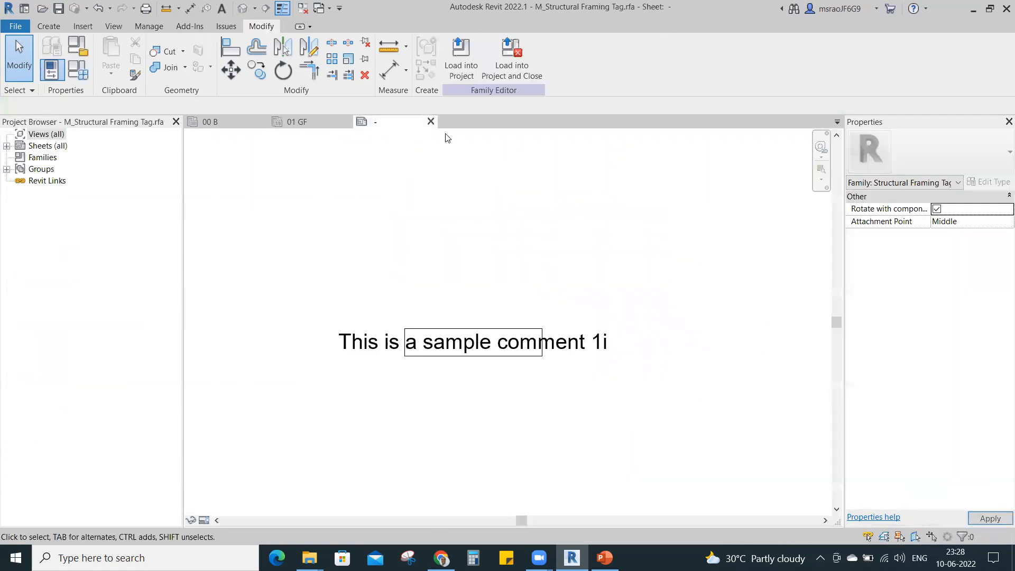
pyautogui.click(431, 121)
pyautogui.click(545, 292)
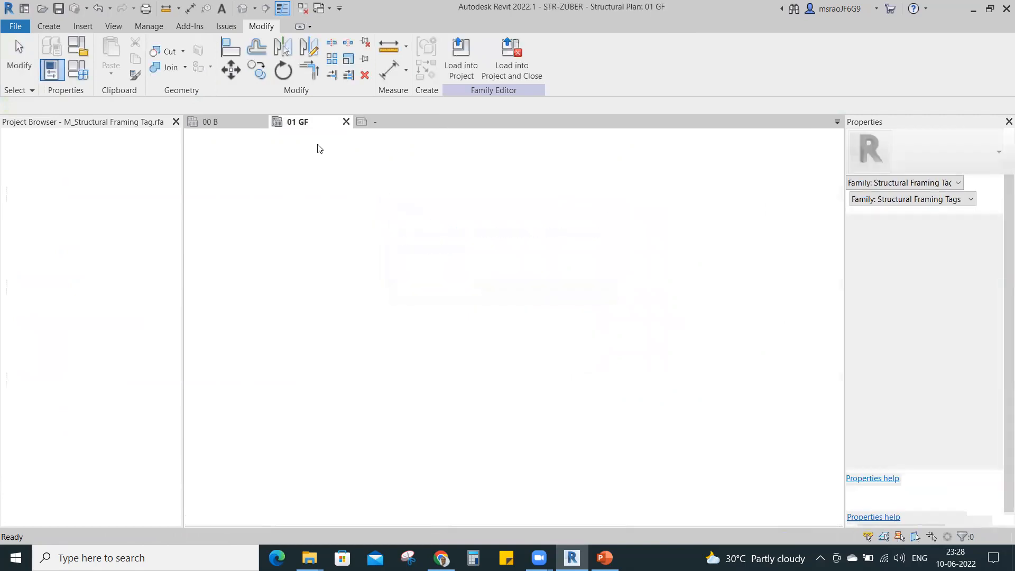
# On plan 00 B, tag by category the footing at grid A-3 and the column at grid B-3, with leaders.
pyautogui.click(227, 126)
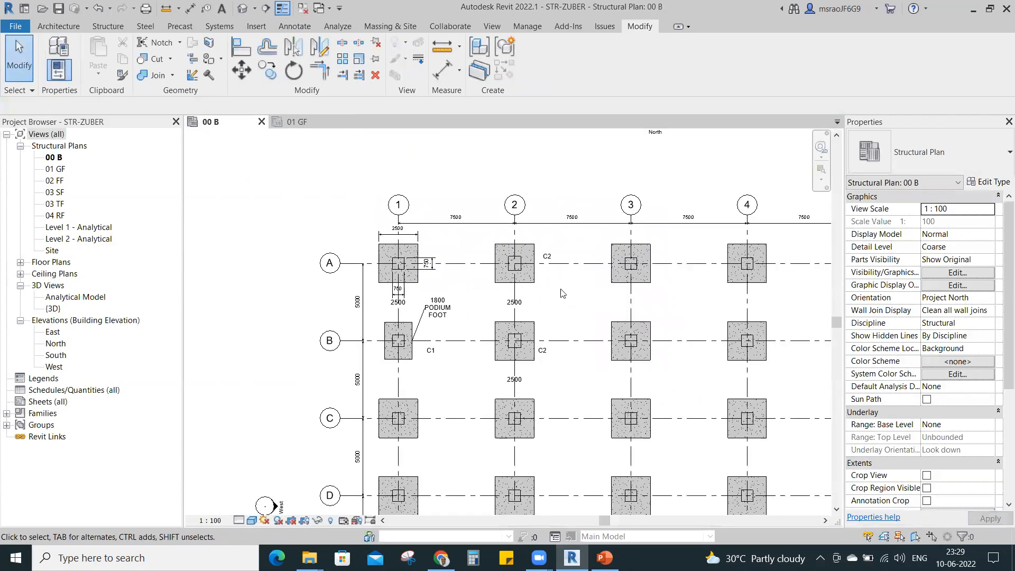
pyautogui.press('z')
pyautogui.press('f')
pyautogui.press('z')
pyautogui.press('r')
pyautogui.moveTo(375, 189); pyautogui.dragTo(517, 251)
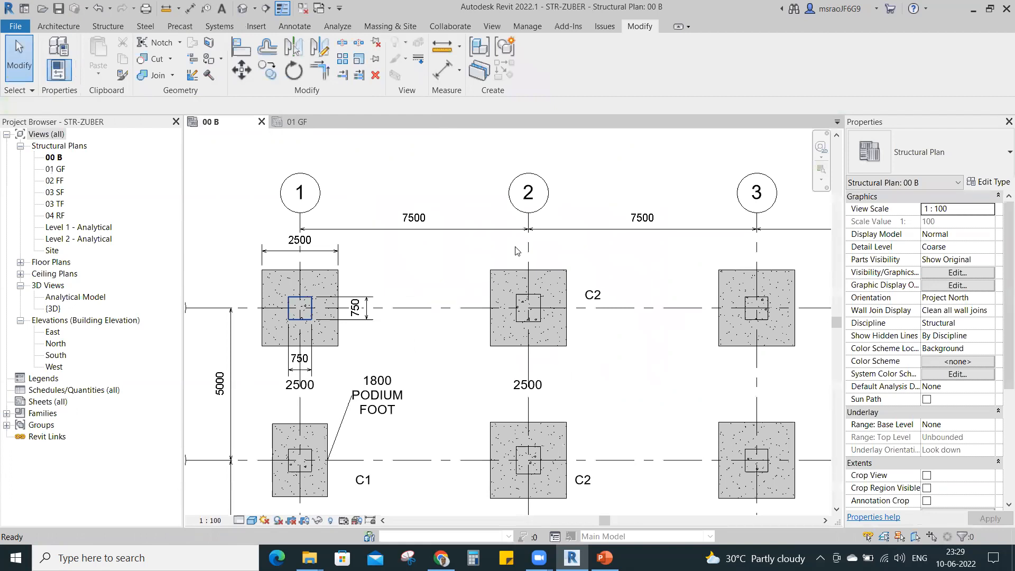
pyautogui.scroll(-2, 517, 251)
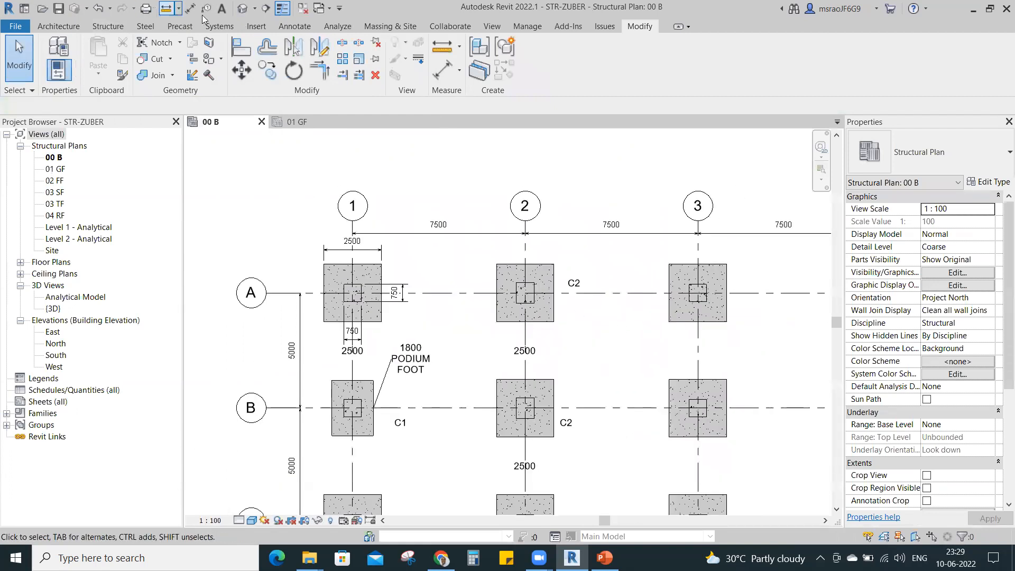
pyautogui.click(294, 26)
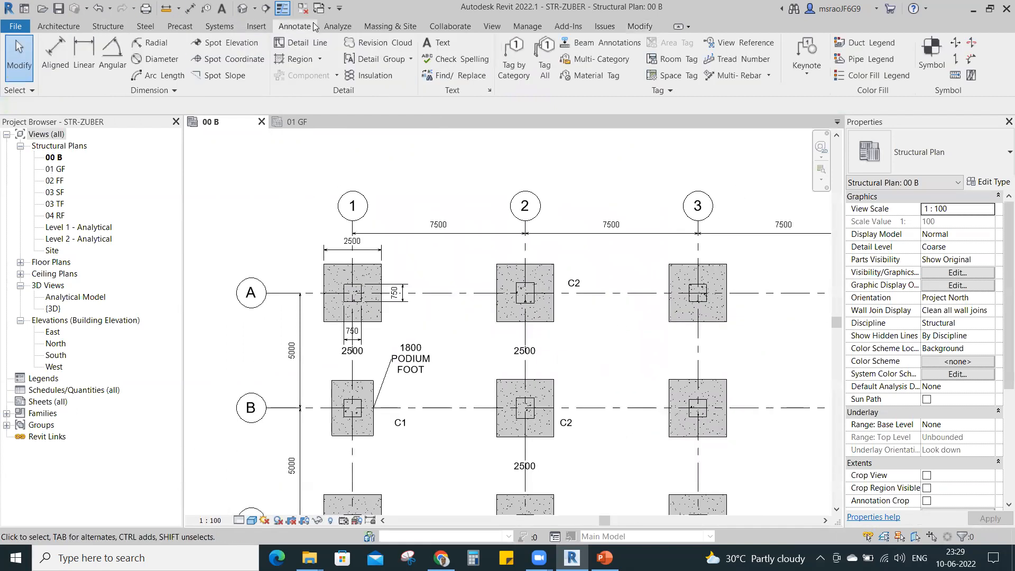
pyautogui.click(525, 77)
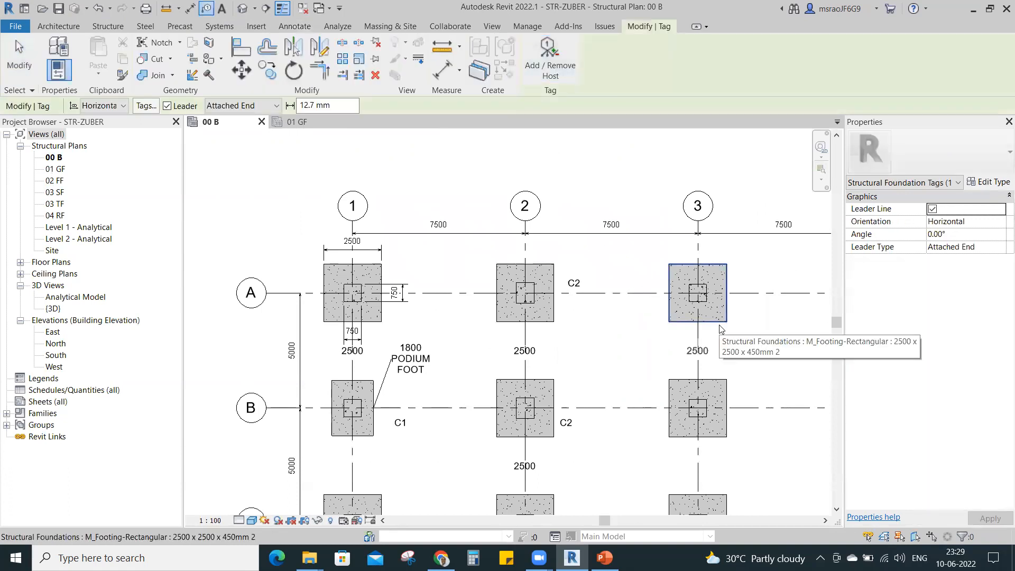
pyautogui.click(704, 339)
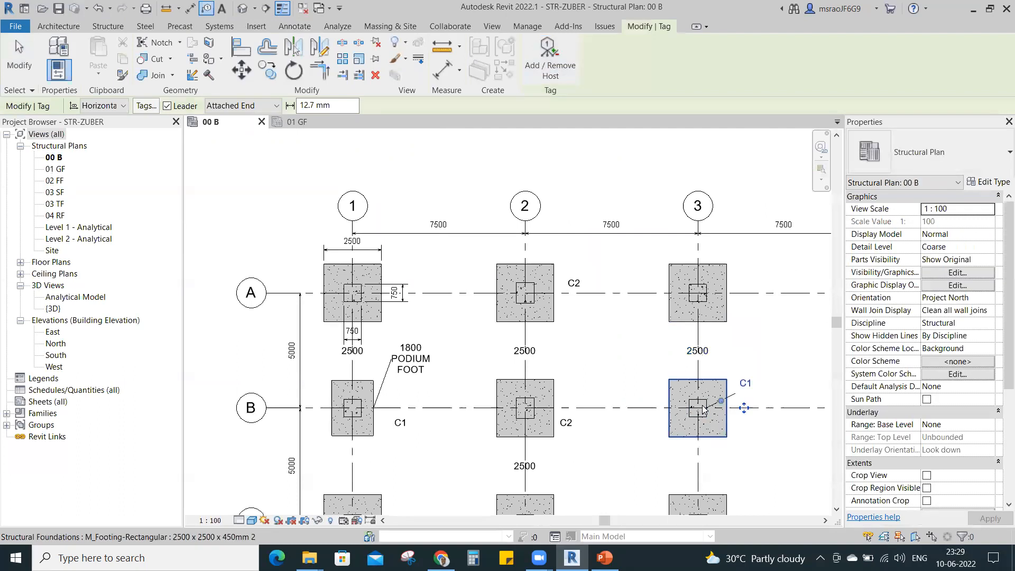
pyautogui.scroll(-4, 687, 391)
# On plan 01 GF, tag by category the grid E beam between grids 5 and 6, with a leader.
pyautogui.doubleClick(56, 168)
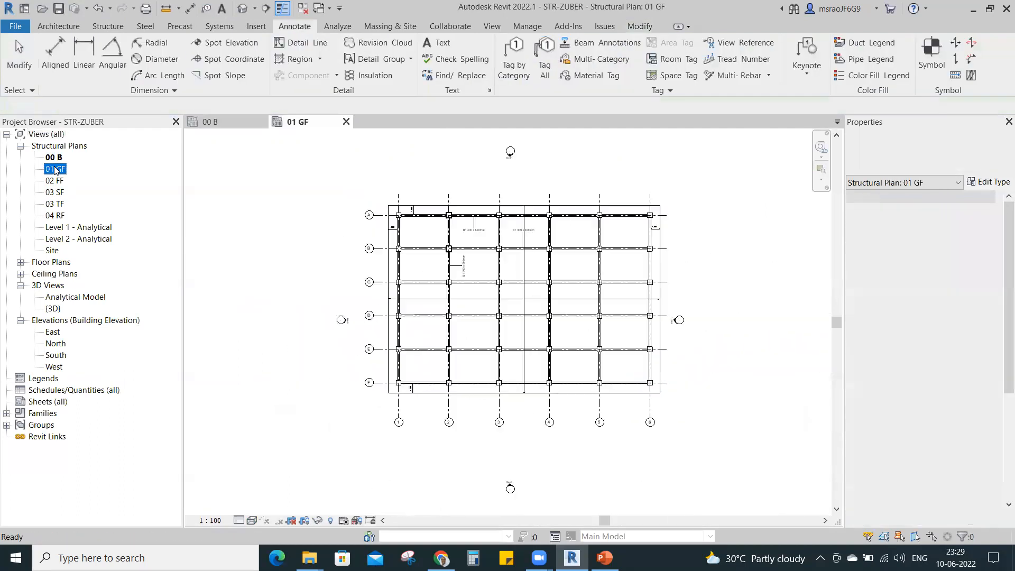
pyautogui.scroll(3, 640, 334)
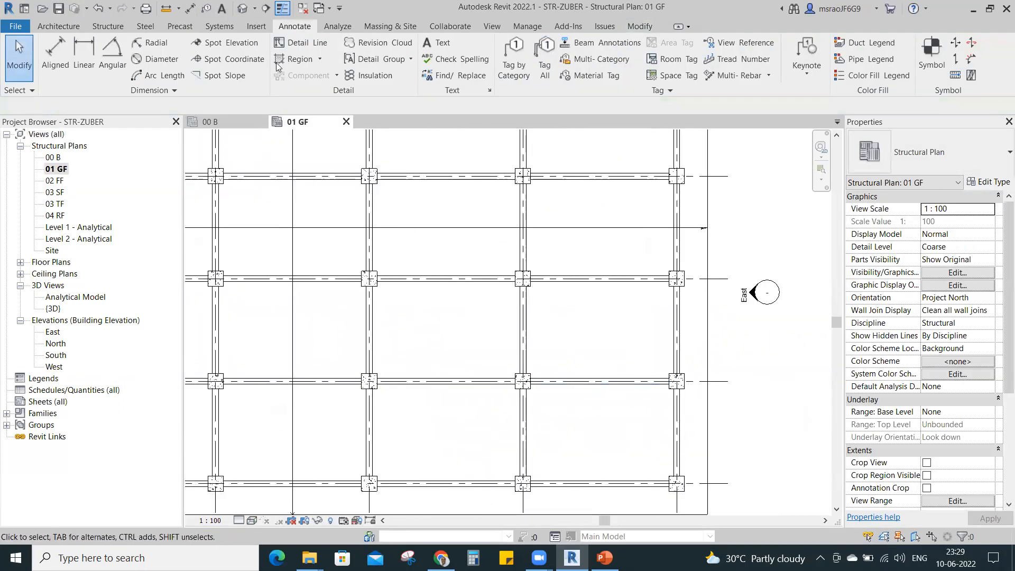
pyautogui.click(514, 58)
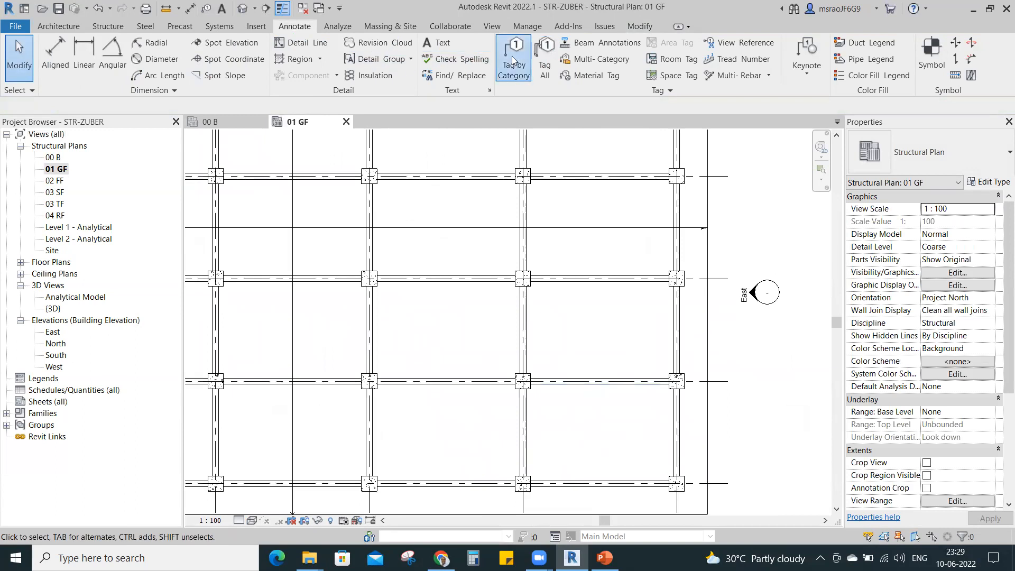
pyautogui.click(587, 377)
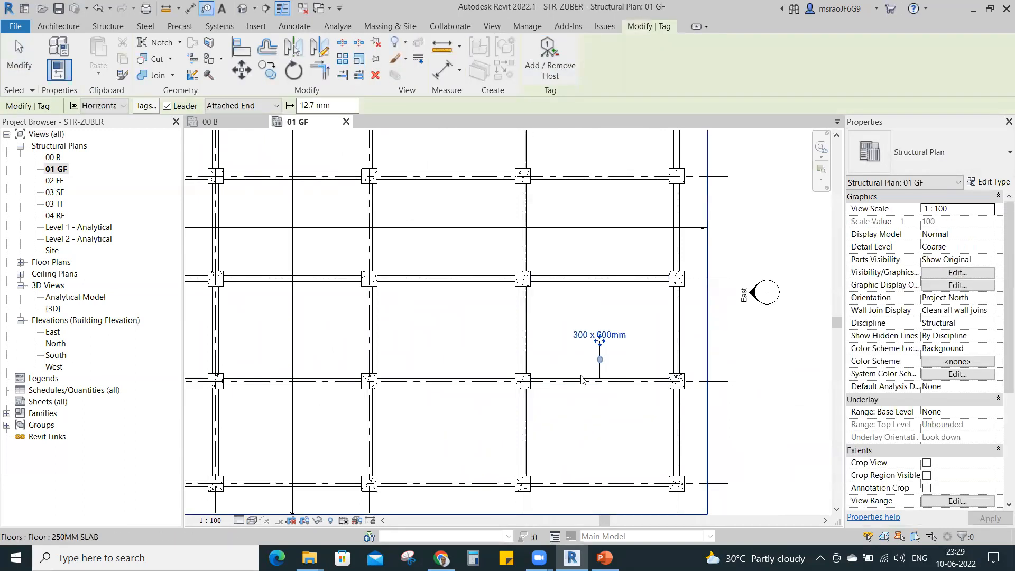
pyautogui.press('Escape')
pyautogui.press('Escape')
# Remove the Comments parameter from the structural framing tag's label and load the family into the project, overwriting the existing version and its parameter values.
pyautogui.click(623, 340)
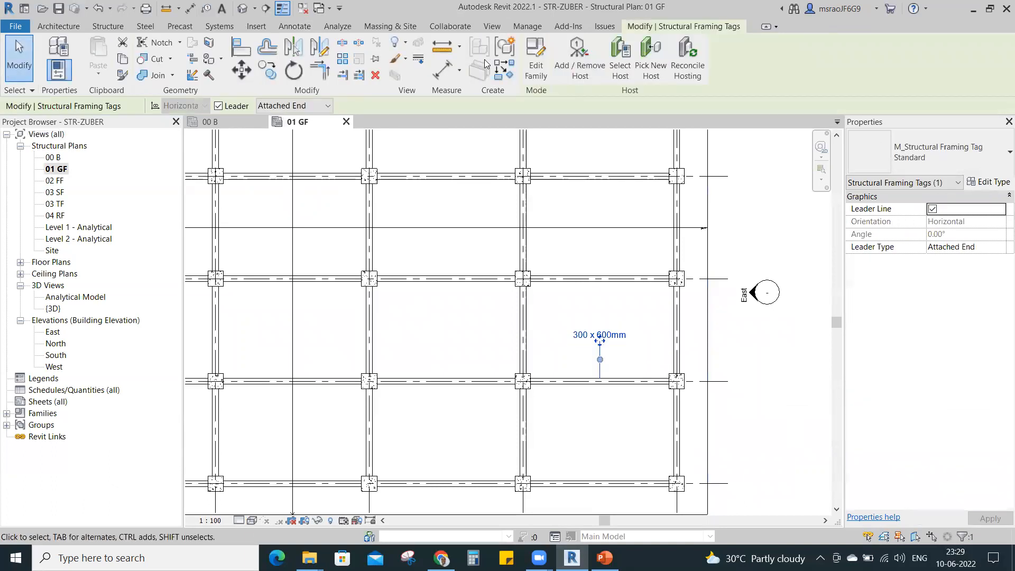
pyautogui.click(539, 72)
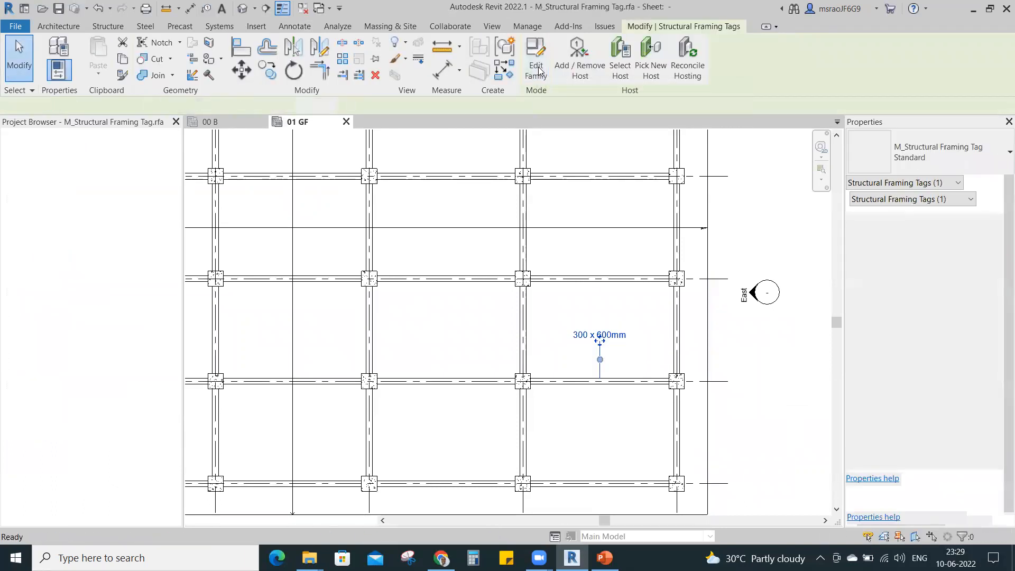
pyautogui.click(534, 330)
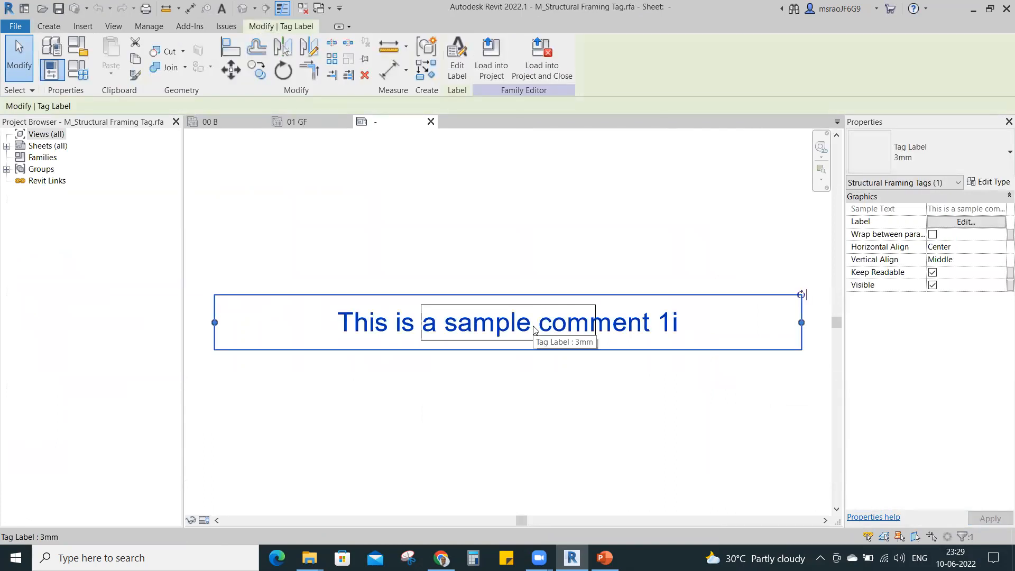
pyautogui.click(535, 390)
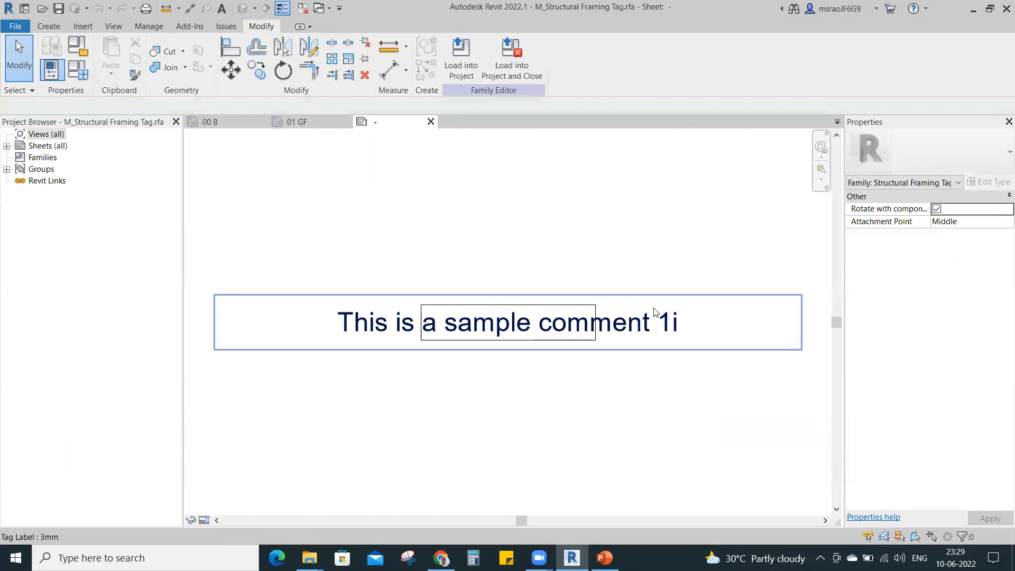
pyautogui.click(638, 327)
pyautogui.click(966, 222)
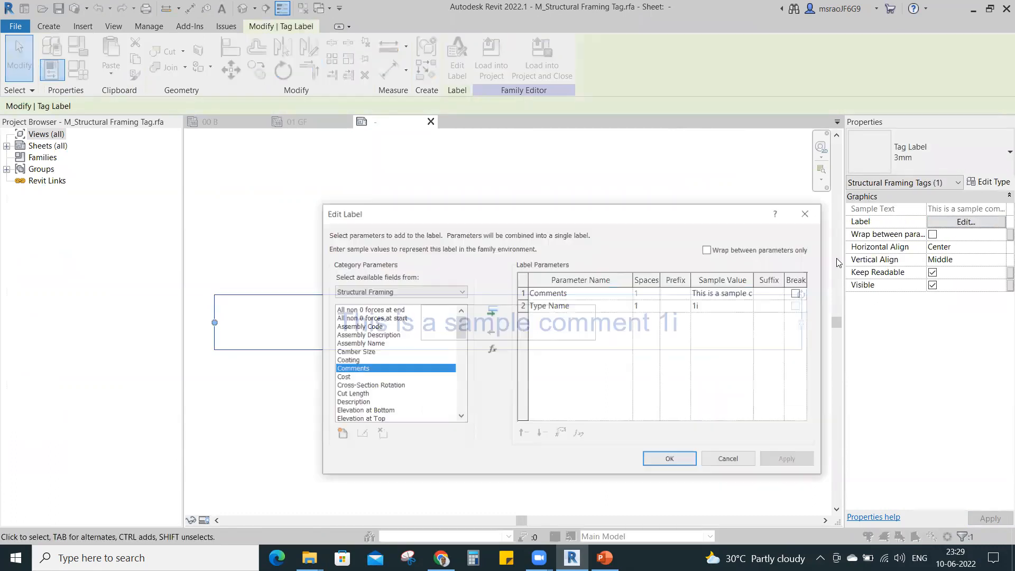
pyautogui.click(522, 292)
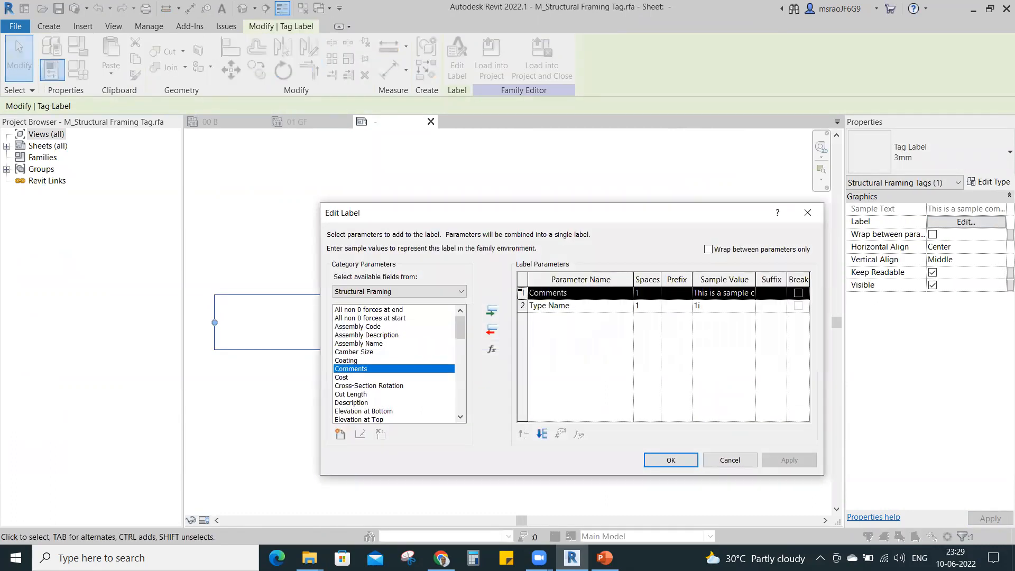
pyautogui.click(492, 330)
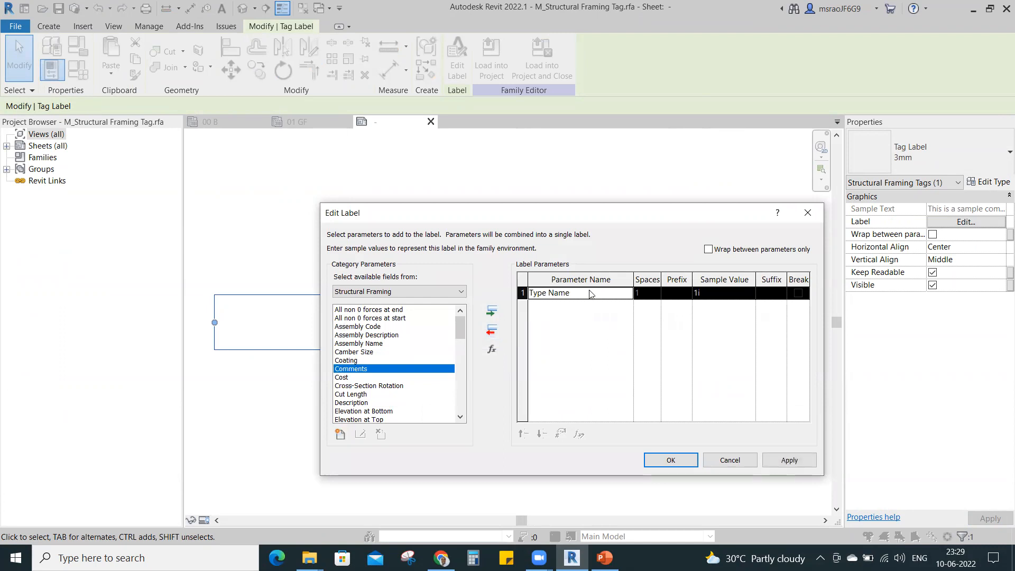
pyautogui.click(667, 459)
pyautogui.click(596, 357)
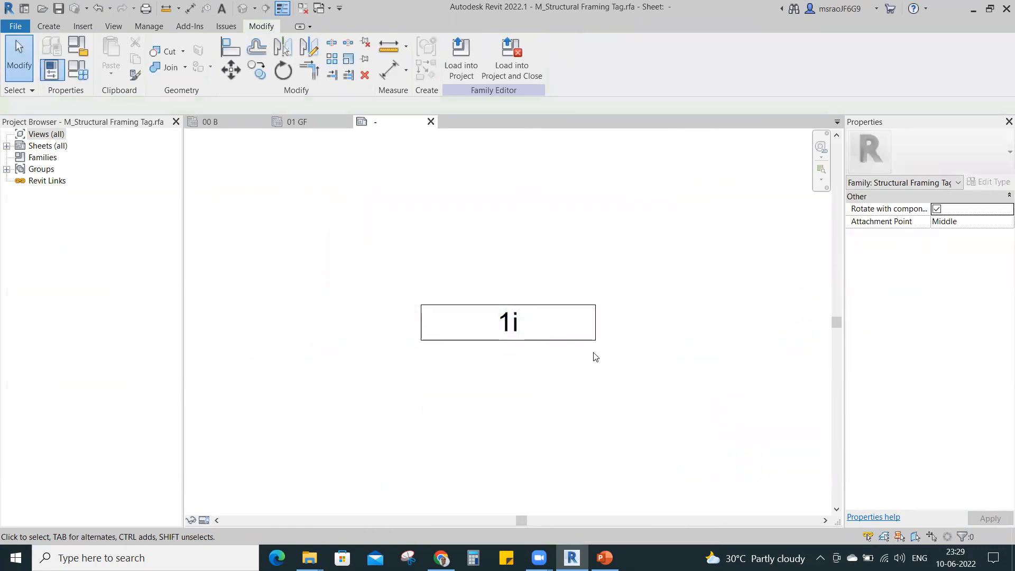
pyautogui.click(478, 57)
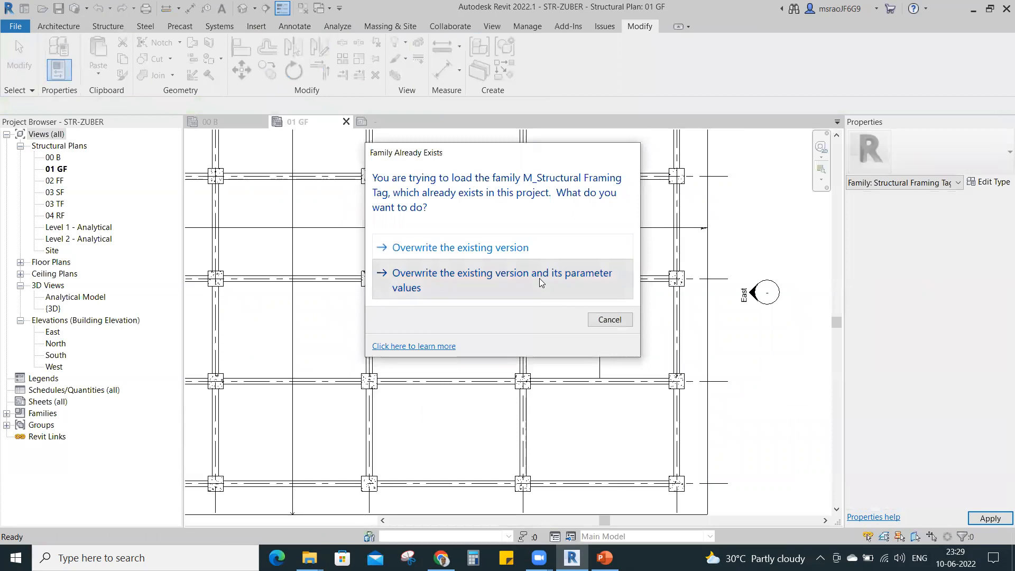
pyautogui.click(539, 278)
# Examine the updated beam tags near grids A to C on plan 01 GF, and view the whole plan.
pyautogui.scroll(-2, 682, 341)
pyautogui.moveTo(459, 213); pyautogui.dragTo(562, 345, button='middle')
pyautogui.scroll(2, 446, 298)
pyautogui.scroll(2, 467, 285)
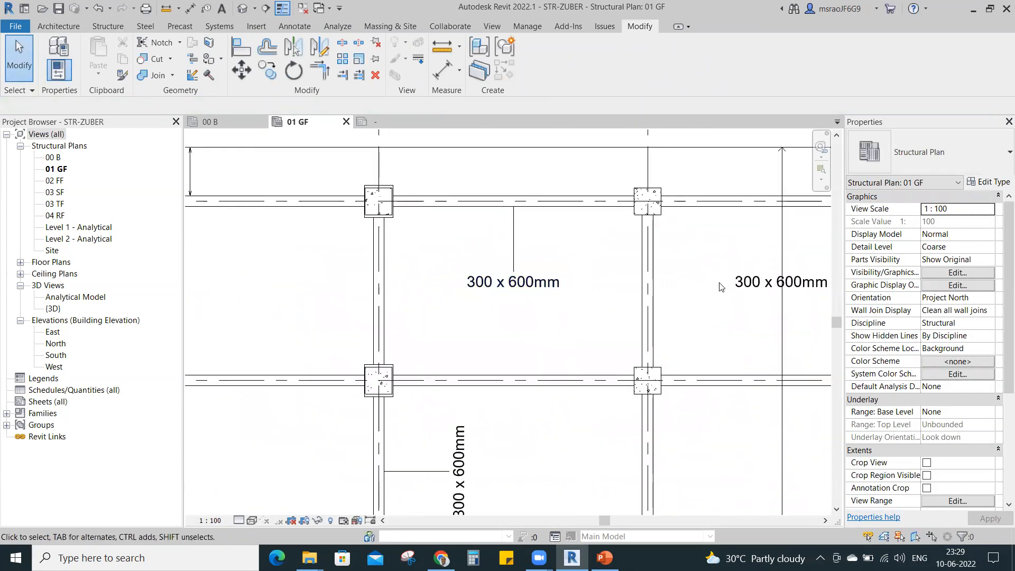
pyautogui.scroll(-2, 489, 365)
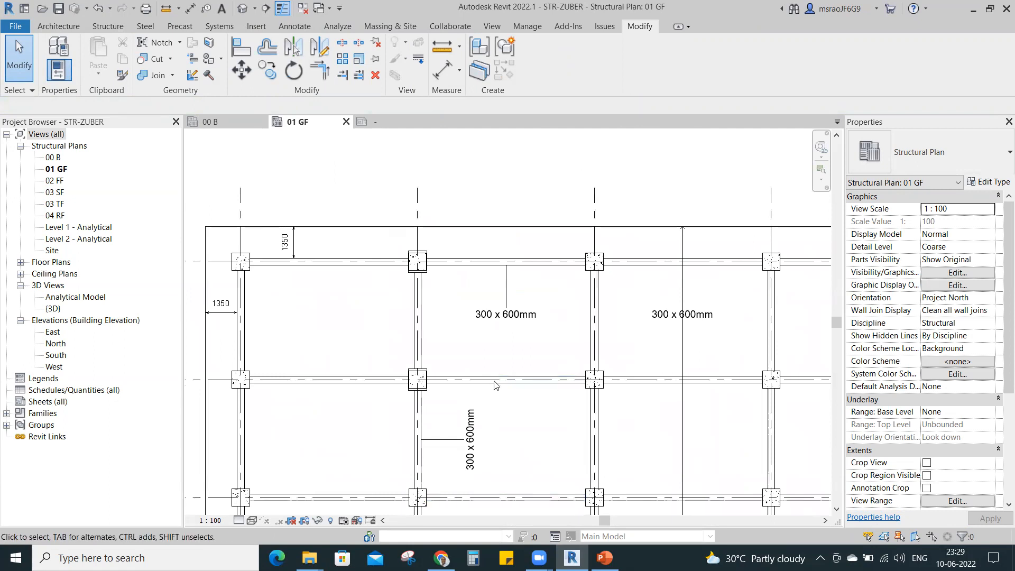
pyautogui.scroll(-2, 496, 385)
pyautogui.moveTo(535, 439); pyautogui.dragTo(512, 349, button='middle')
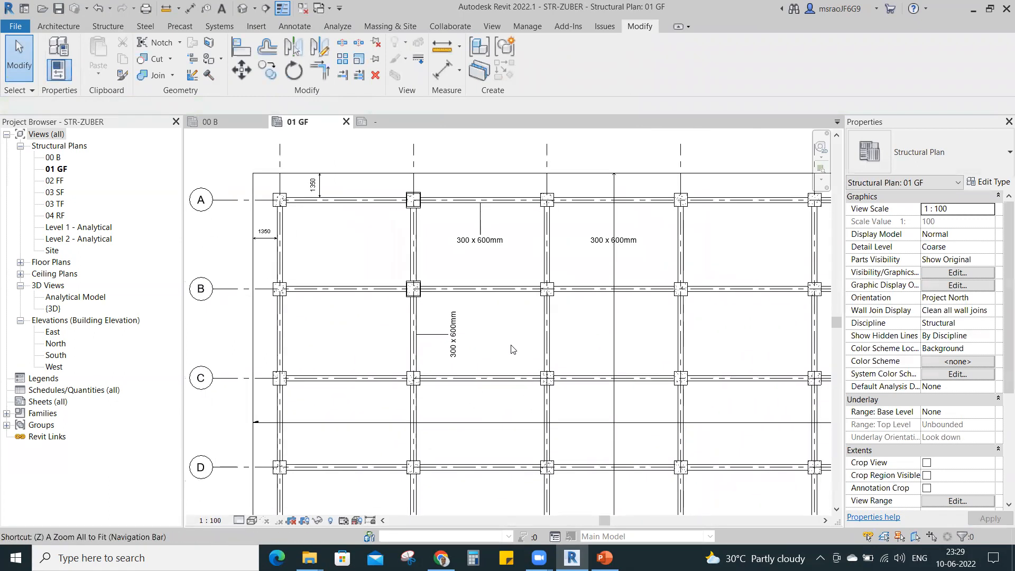
pyautogui.press('a')
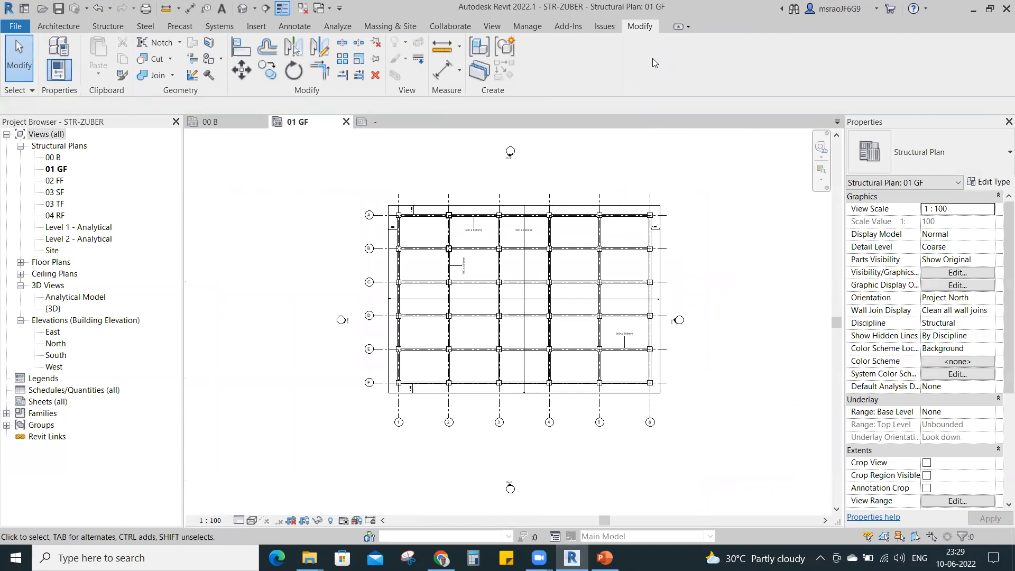